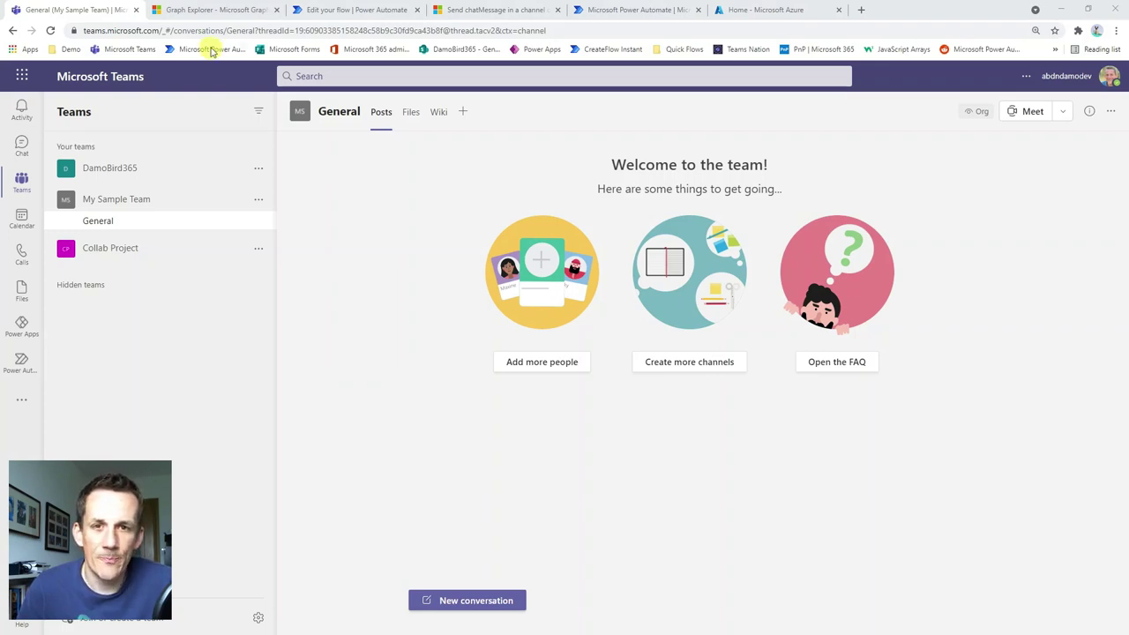
In Graph Explorer, scroll the sample queries to the Teams 'send channel message' request
left_click(214, 15)
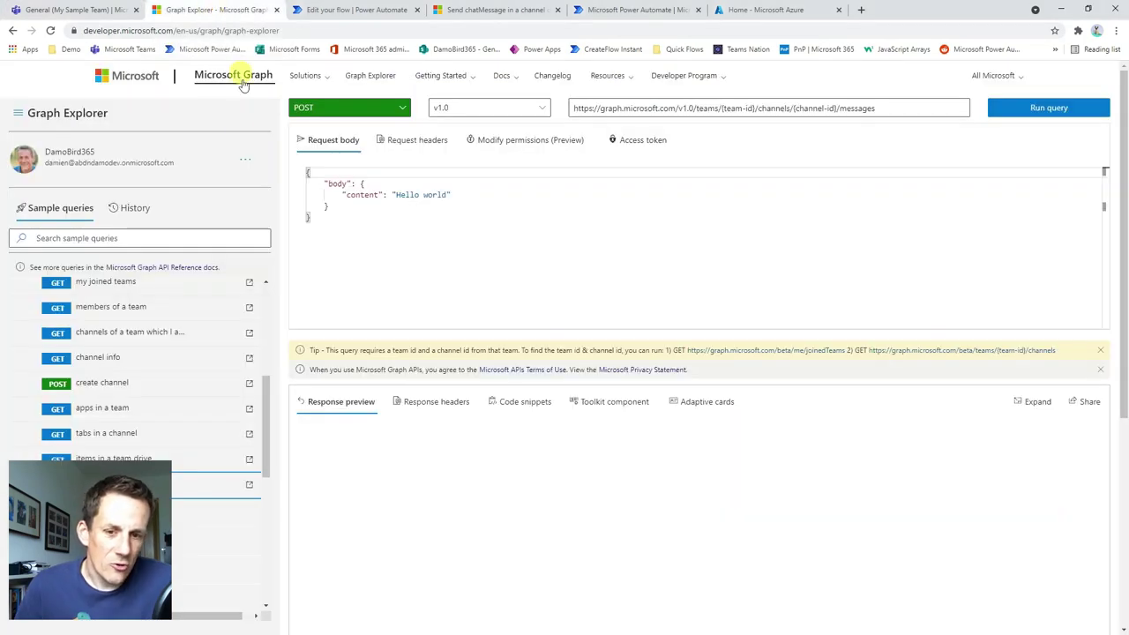
left_click_drag(269, 430, 276, 302)
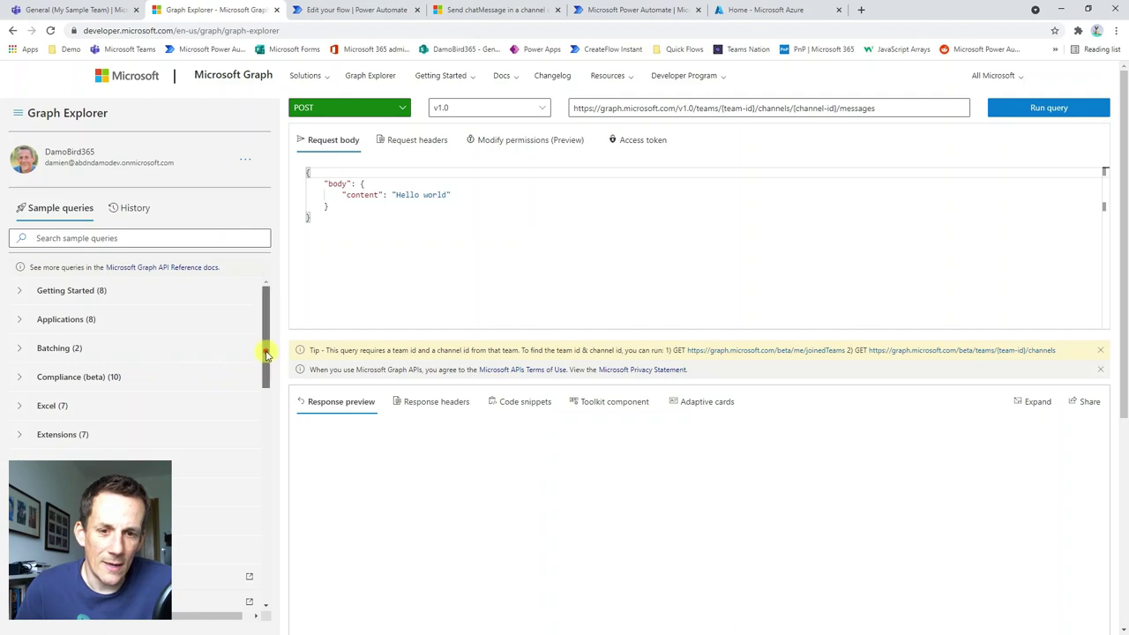
left_click_drag(265, 348, 265, 448)
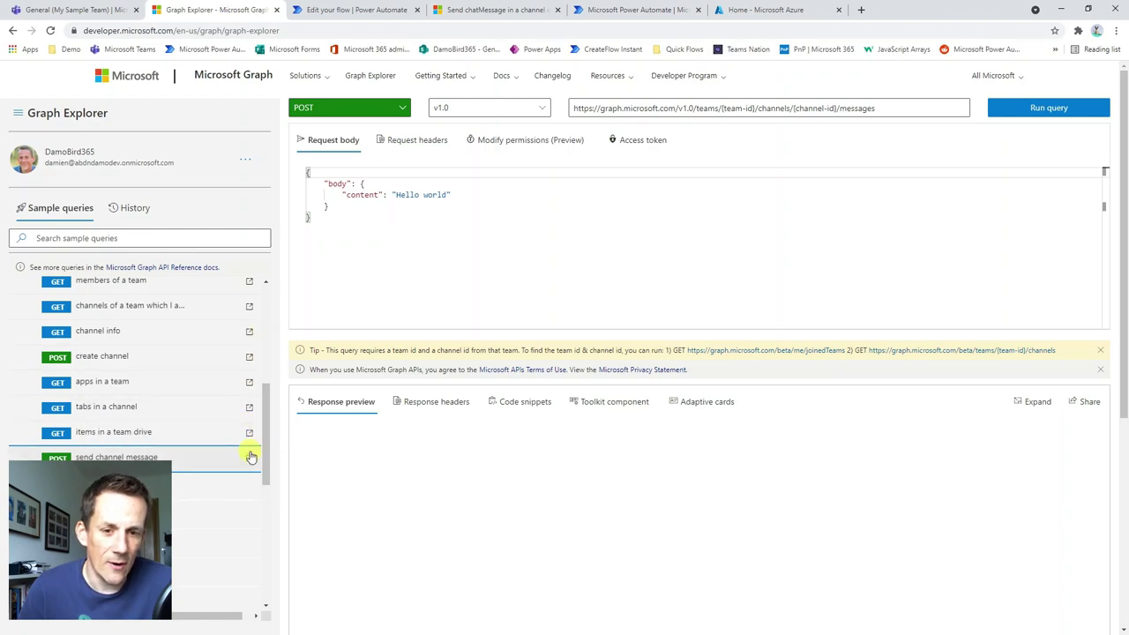
Open the Send chatMessage docs and review the ChannelMessage.Send and Group.ReadWrite.All permissions
left_click(250, 462)
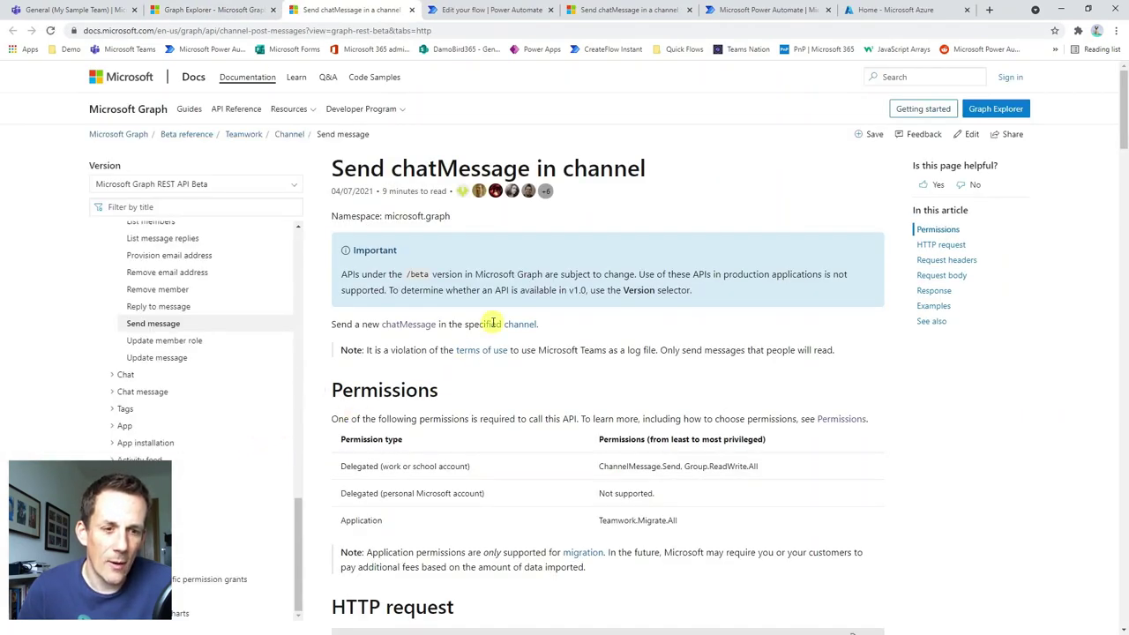
scroll(485, 335, "down", 7)
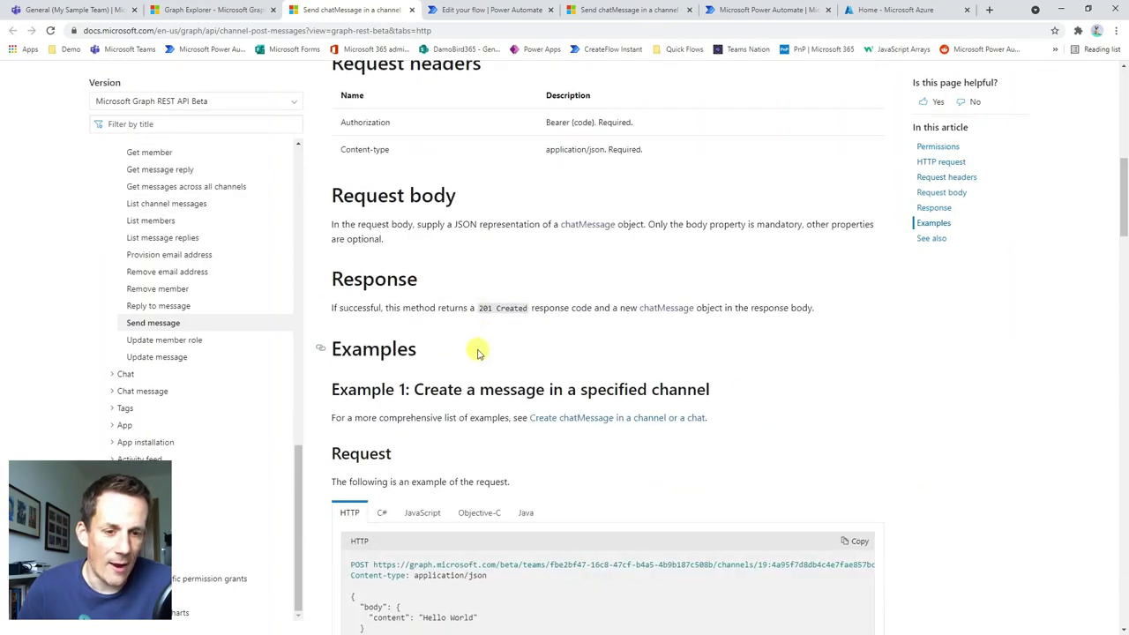
scroll(480, 348, "up", 6)
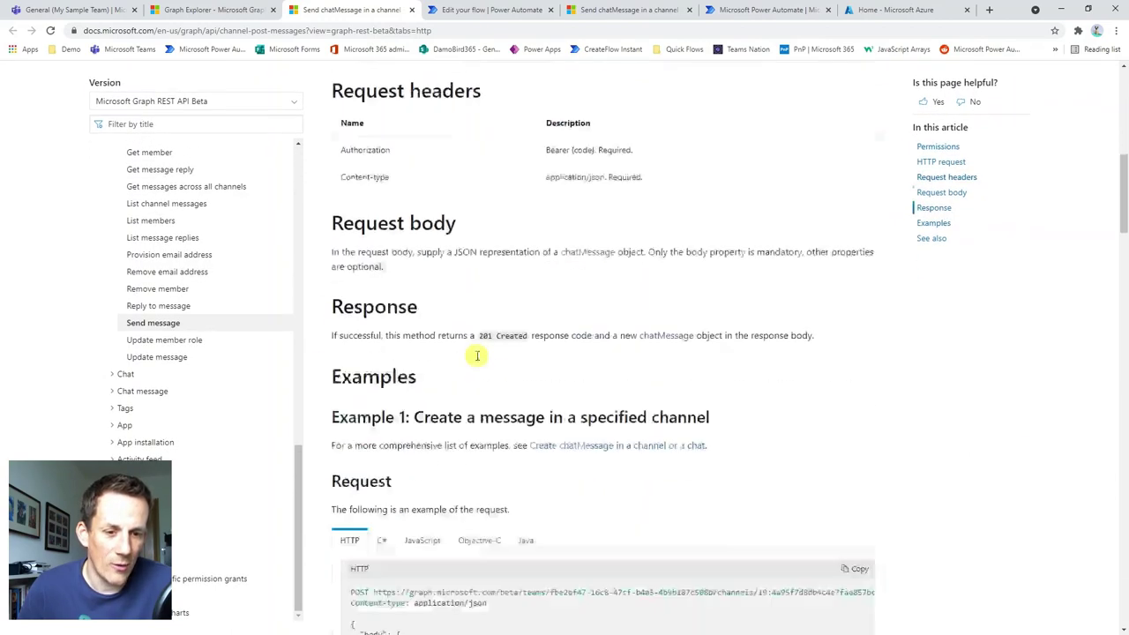
scroll(477, 357, "down", 8)
scroll(468, 361, "up", 4)
scroll(472, 366, "up", 6)
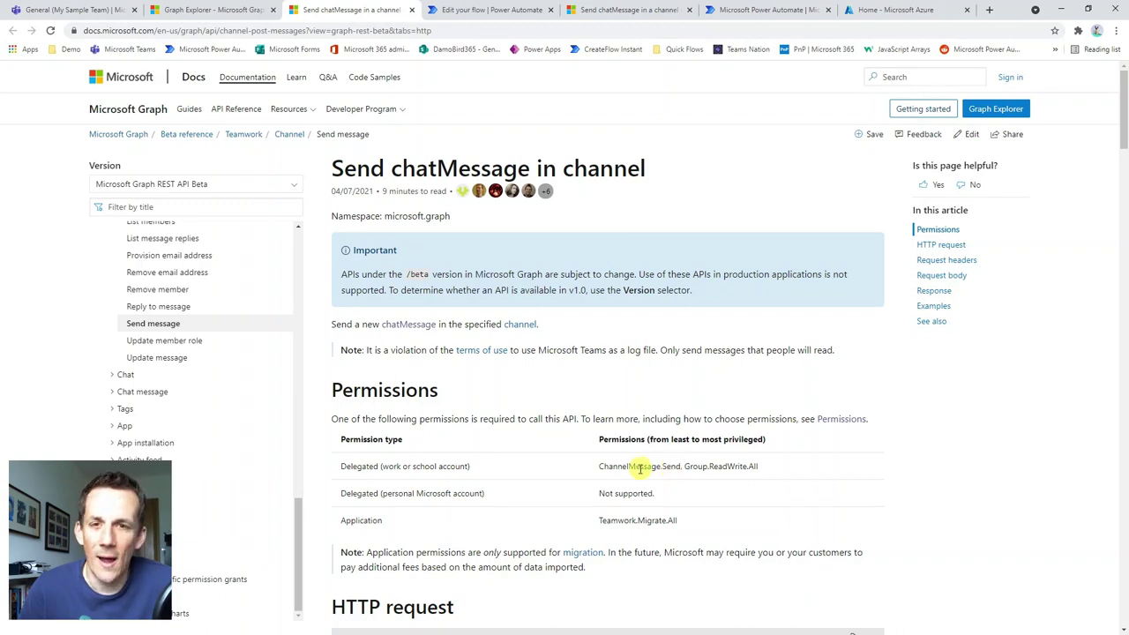
Reload the earlier channel-message POST request from Graph Explorer's History
left_click(196, 9)
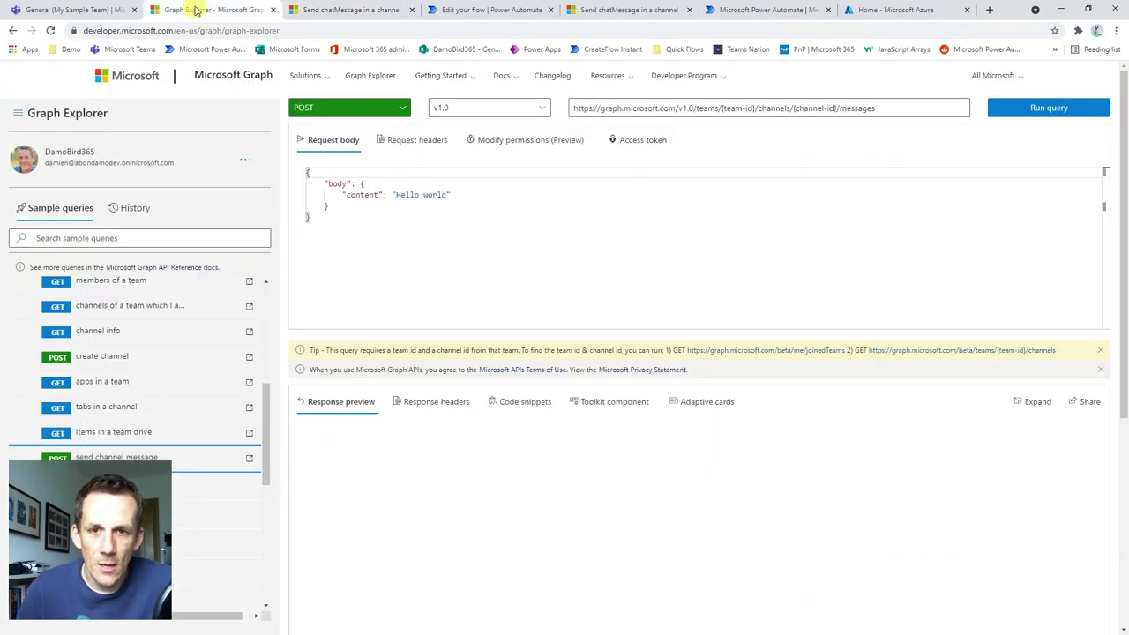
left_click(131, 210)
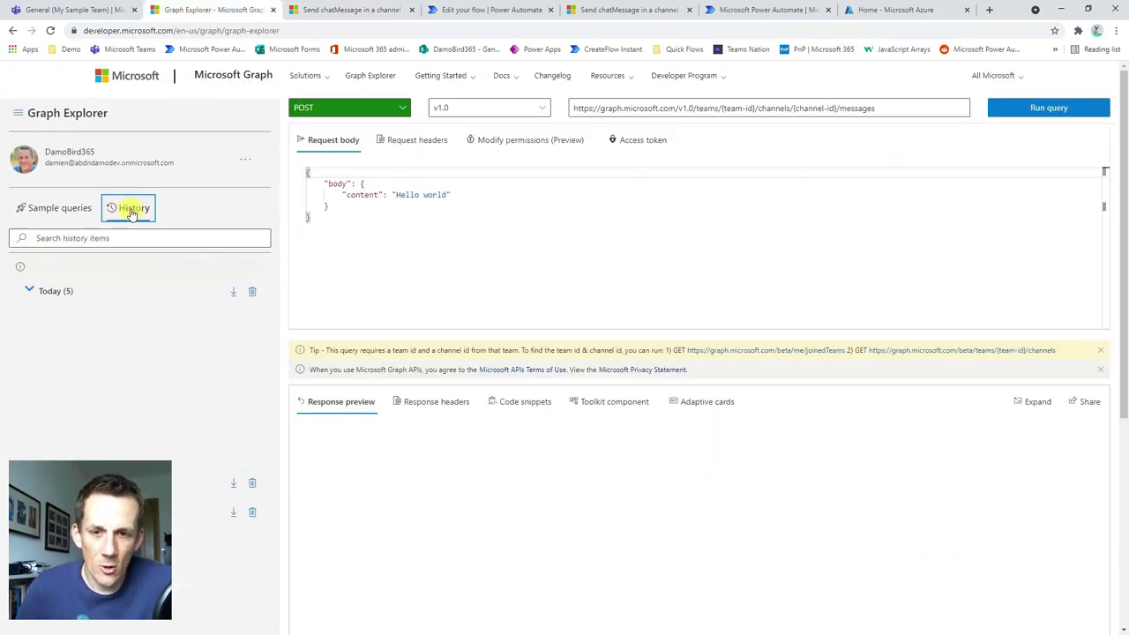
left_click(132, 351)
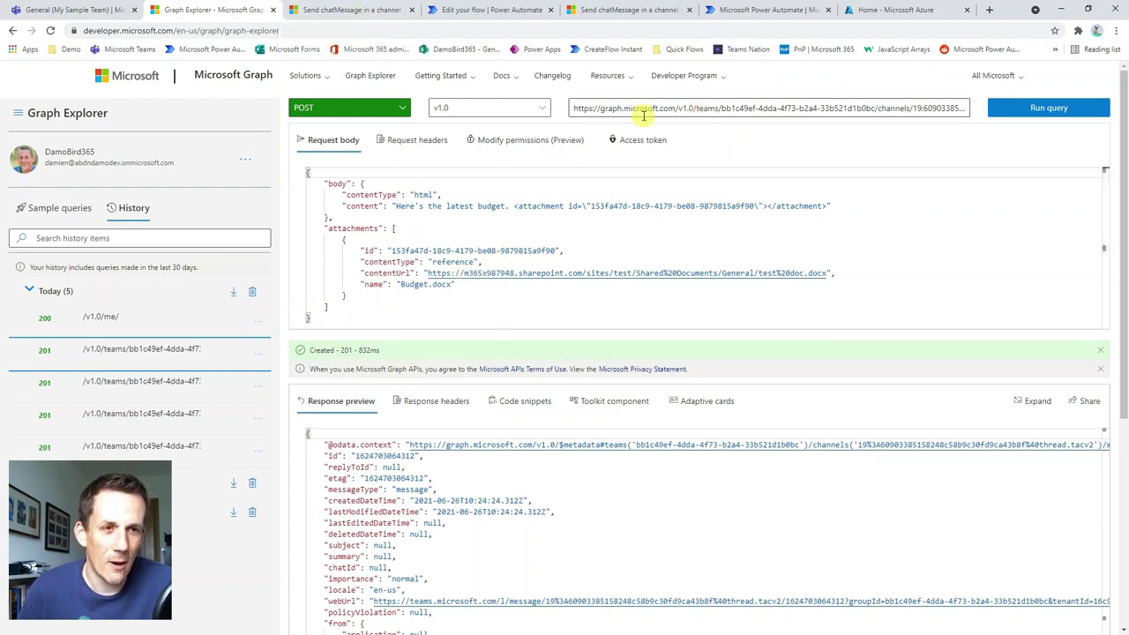
Check Docs example 4's Budget.docx attachment body, then rerun the query for 201 Created
left_click(620, 15)
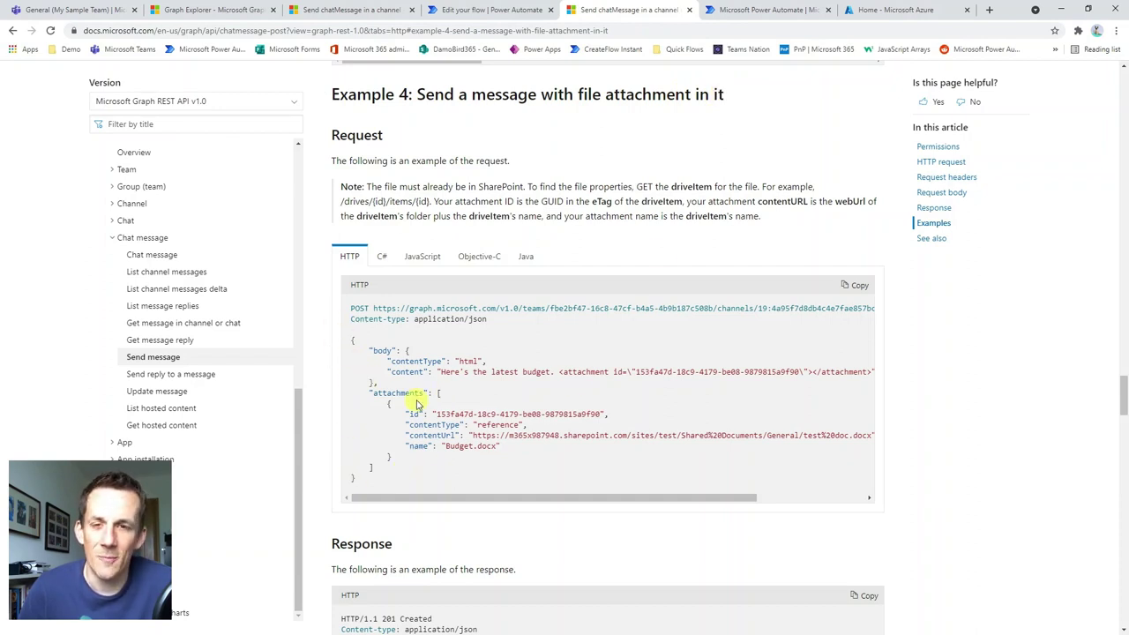
left_click(245, 13)
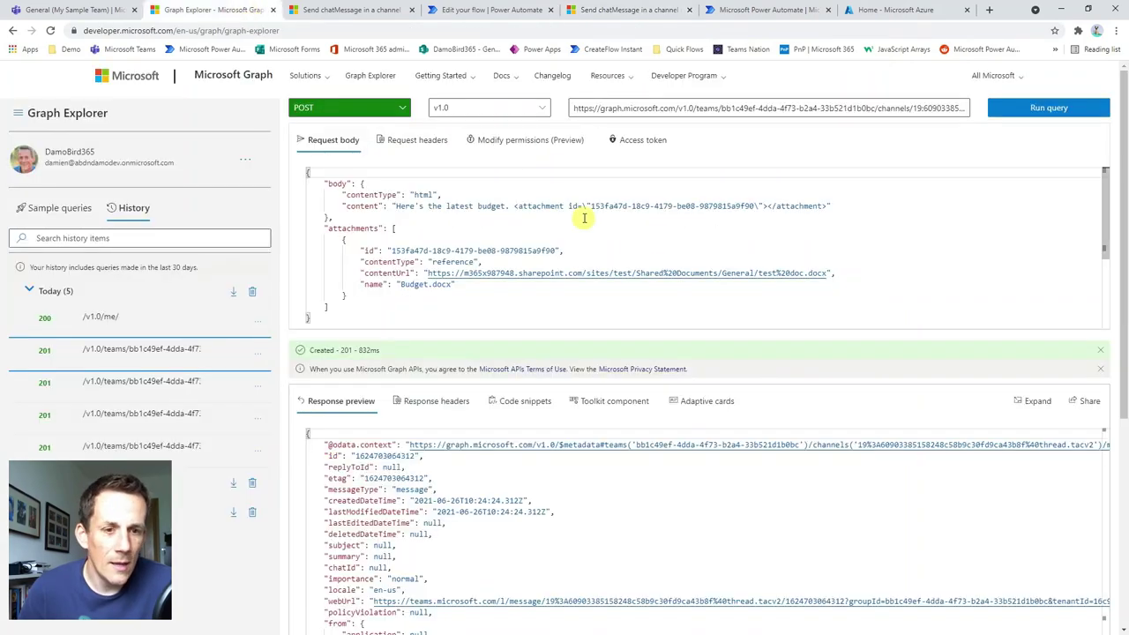
left_click(1034, 108)
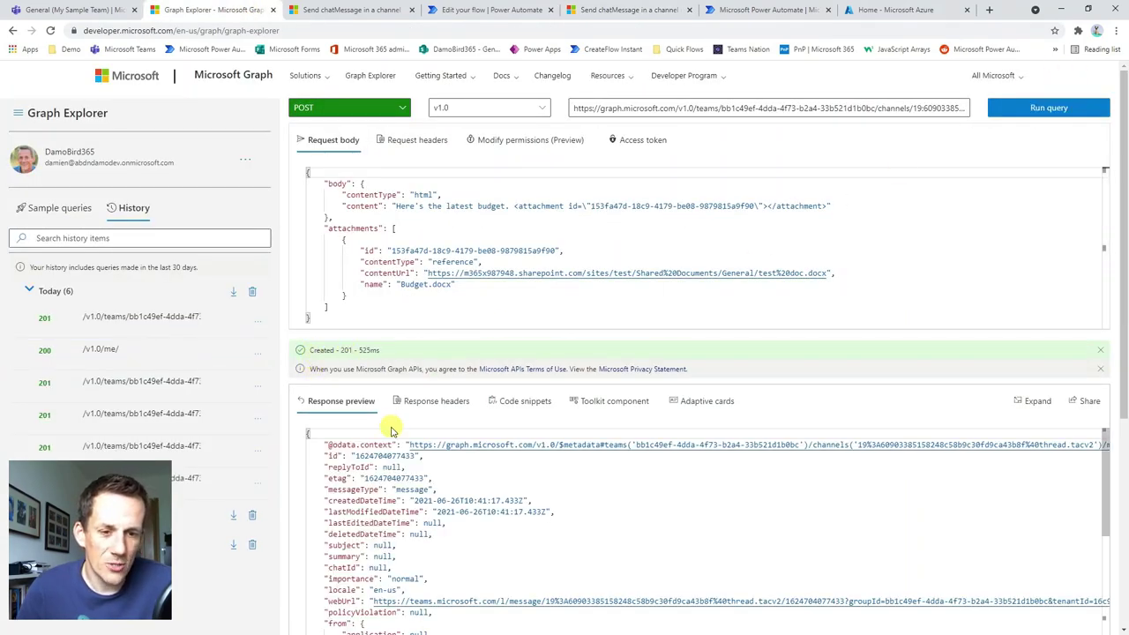
Check Teams' General channel for the 'Here's the latest budget.' post with Budget.docx
left_click(76, 9)
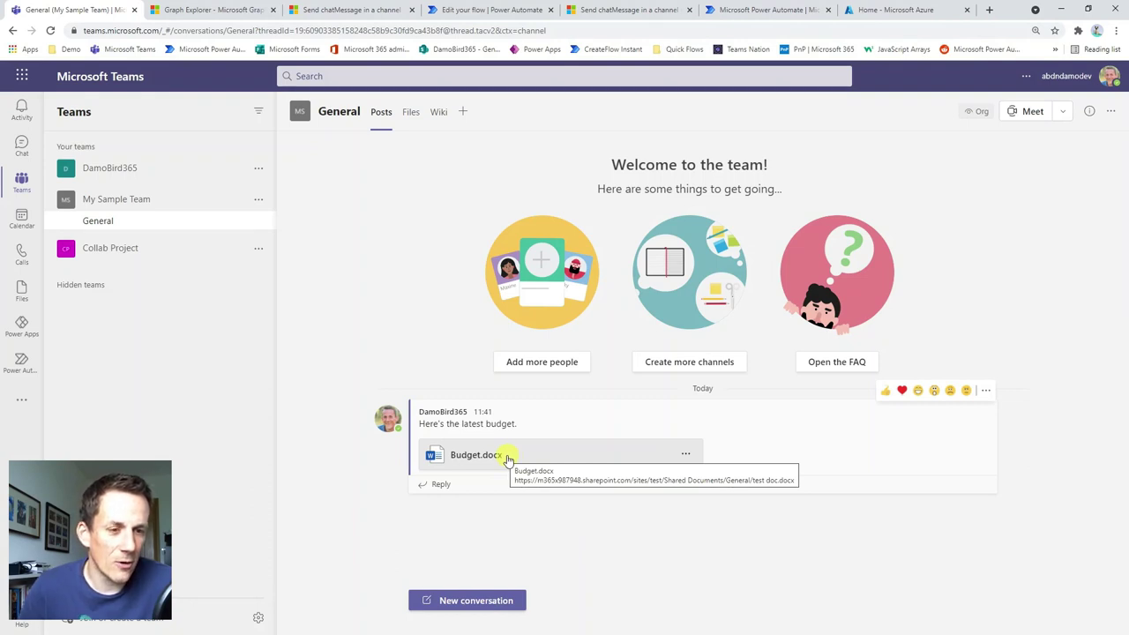
Inspect the PostToChannel flow's Post to a Channel step with sales.xlsx, then go to Azure home
left_click(763, 10)
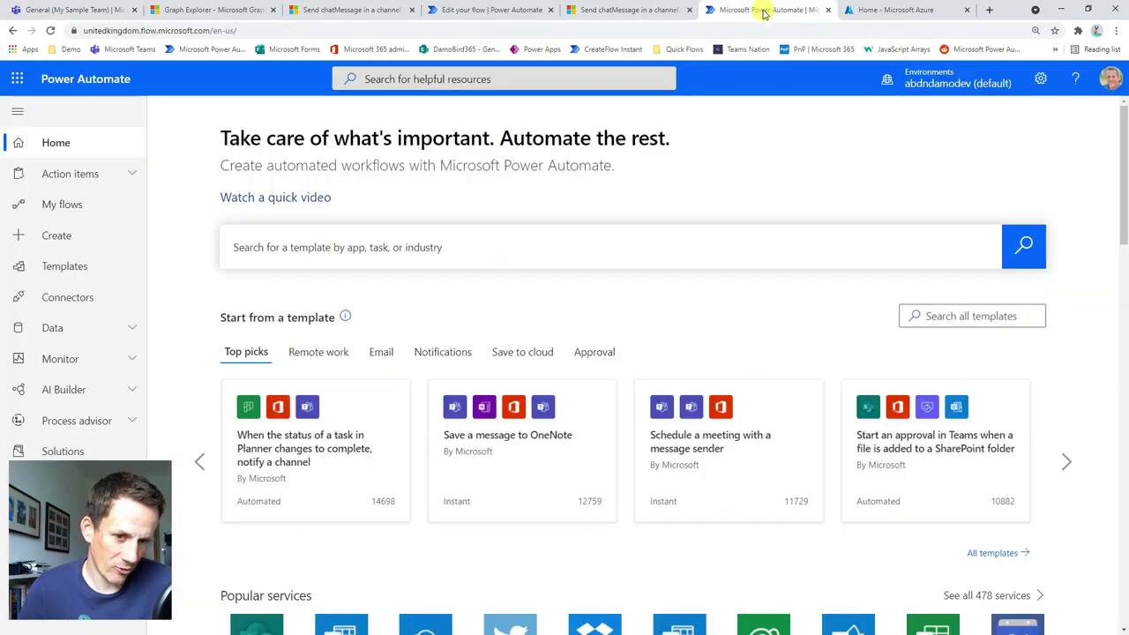
left_click(494, 10)
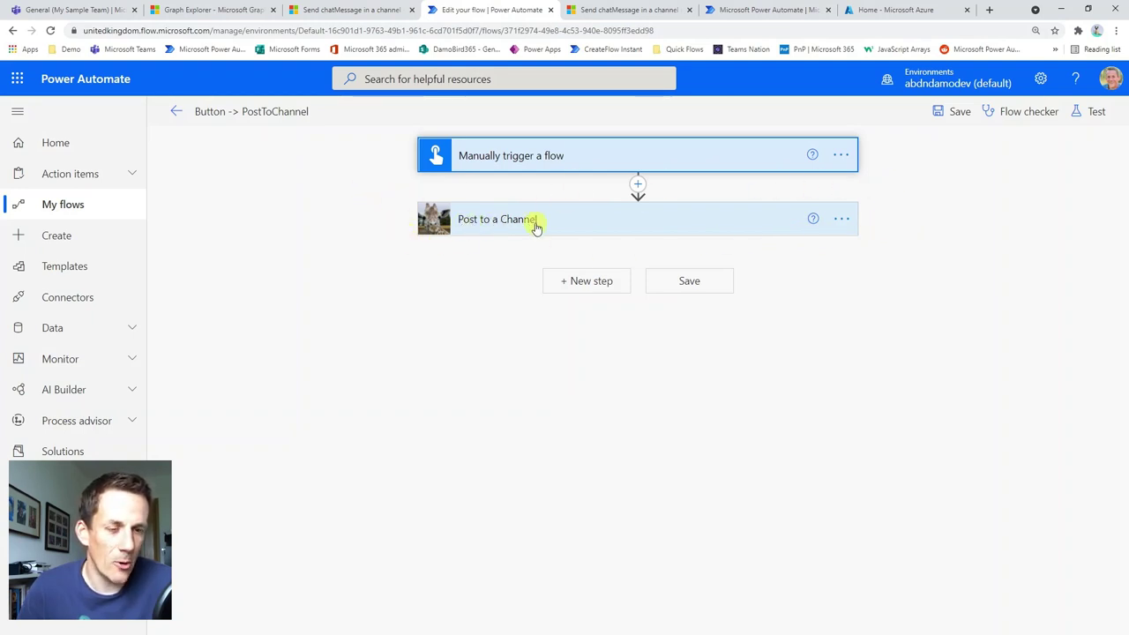
left_click(508, 224)
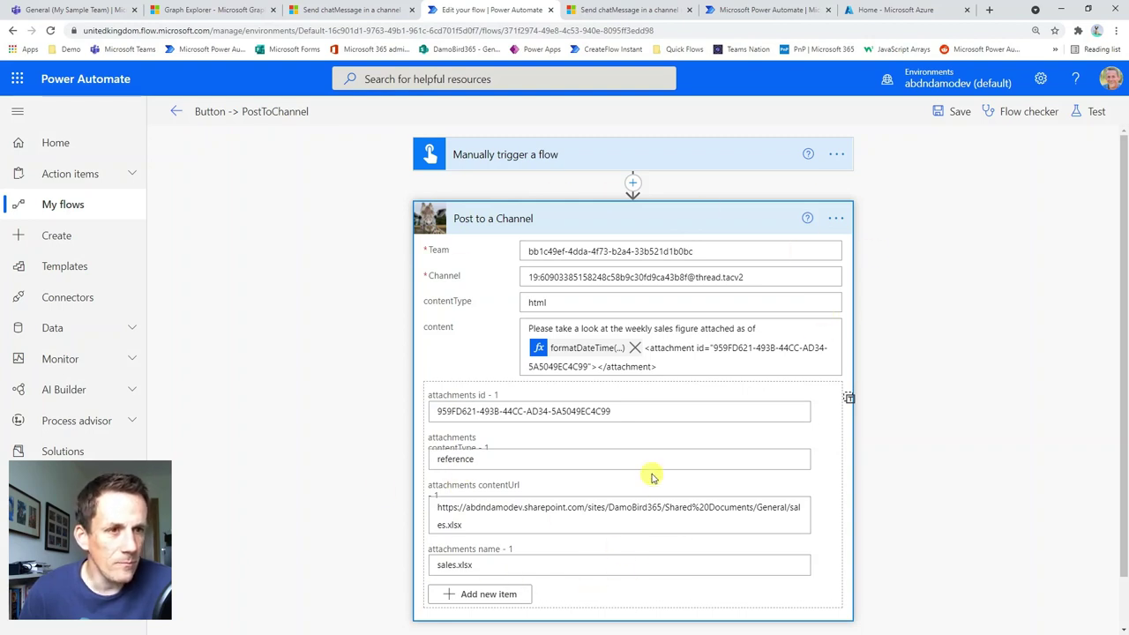
left_click(898, 16)
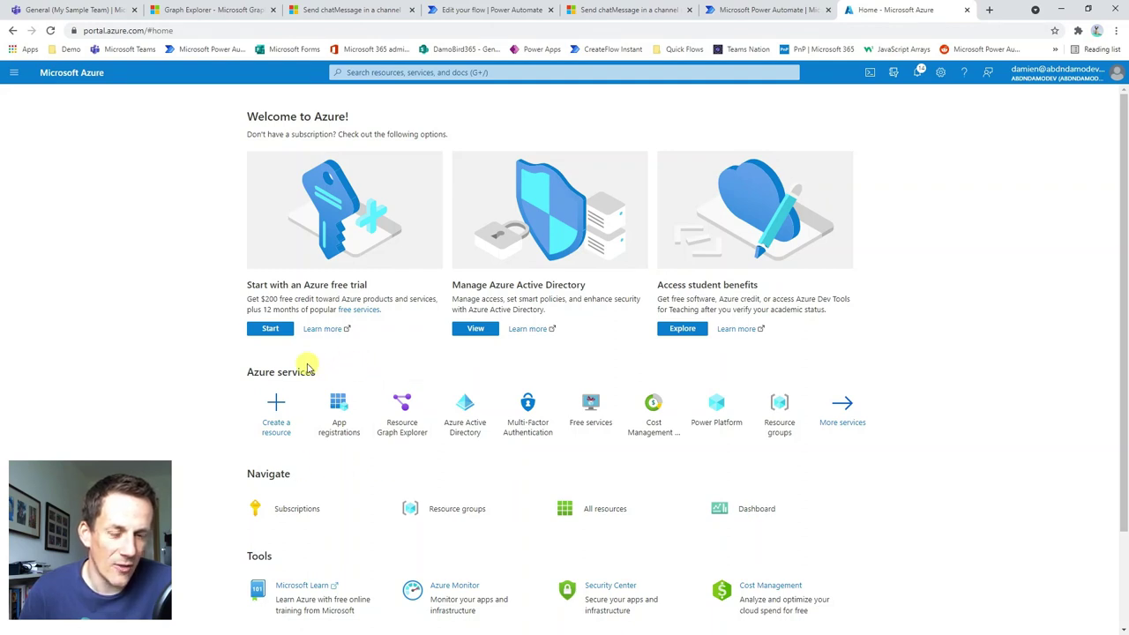
left_click(340, 410)
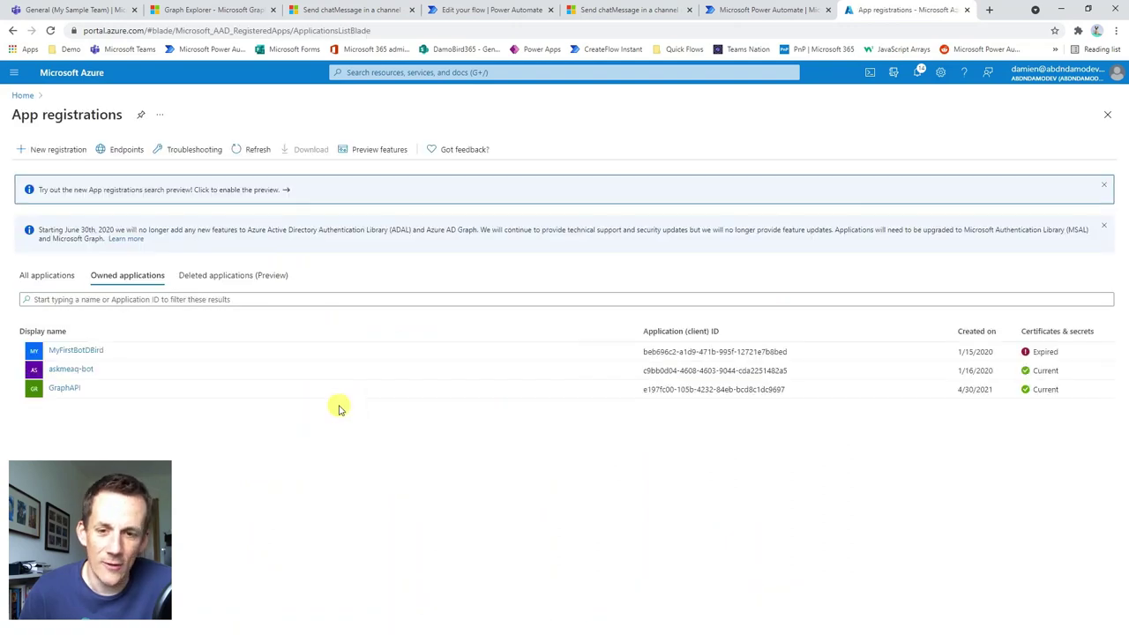
left_click(55, 148)
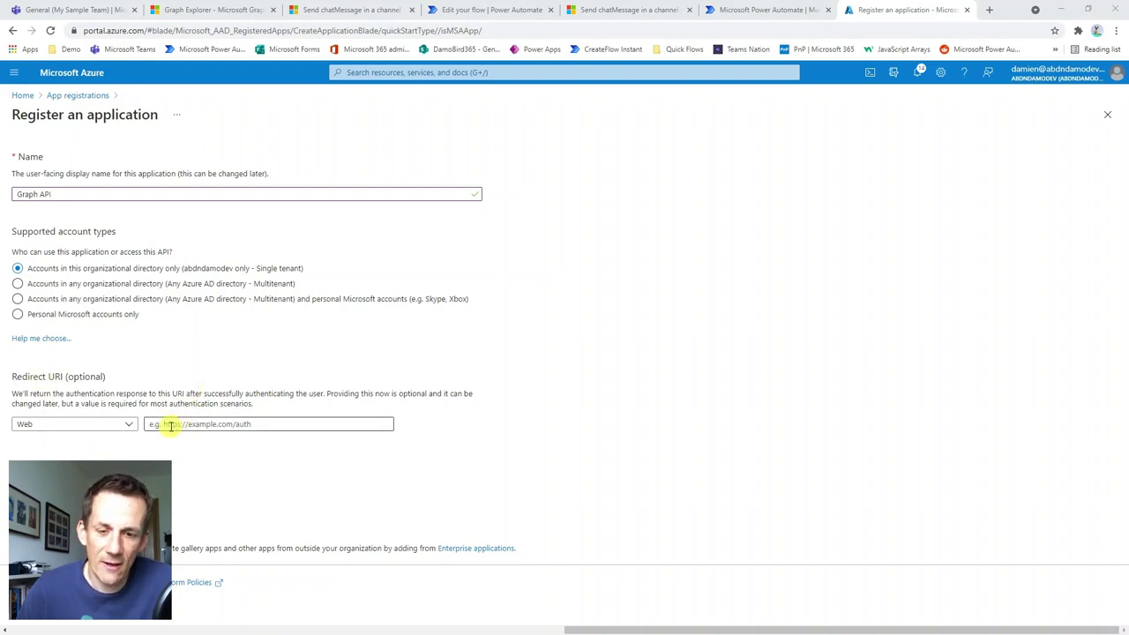
left_click(166, 425)
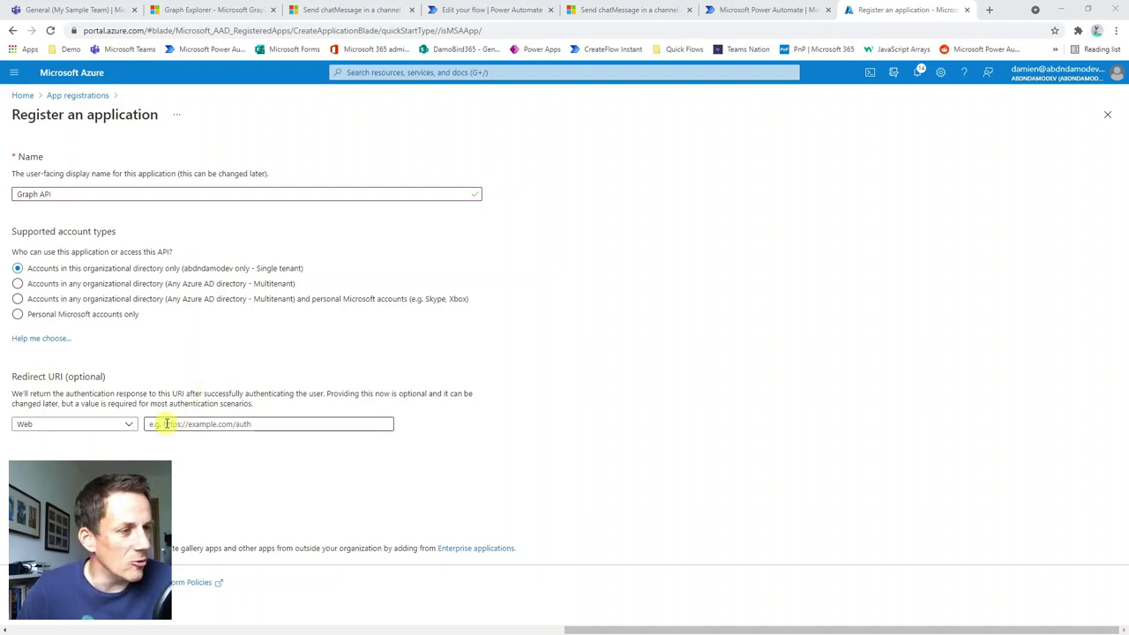
type("https://global.consent.azure-apim.net/redirect")
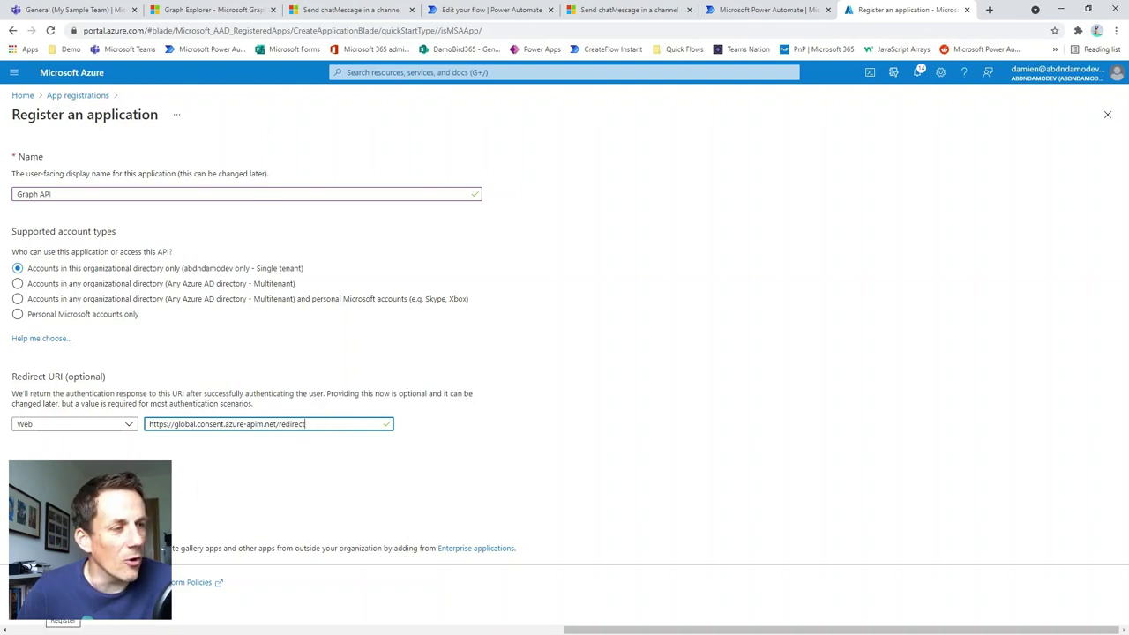
left_click(63, 622)
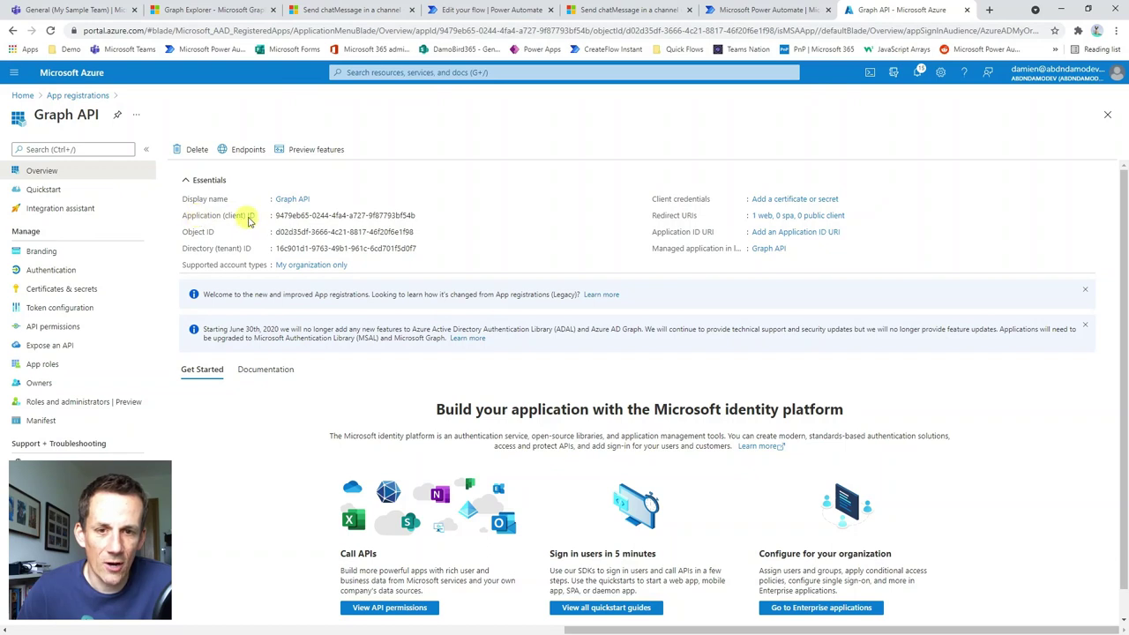
Copy the Graph API app's client and directory IDs, then open Certificates & secrets
left_click(423, 216)
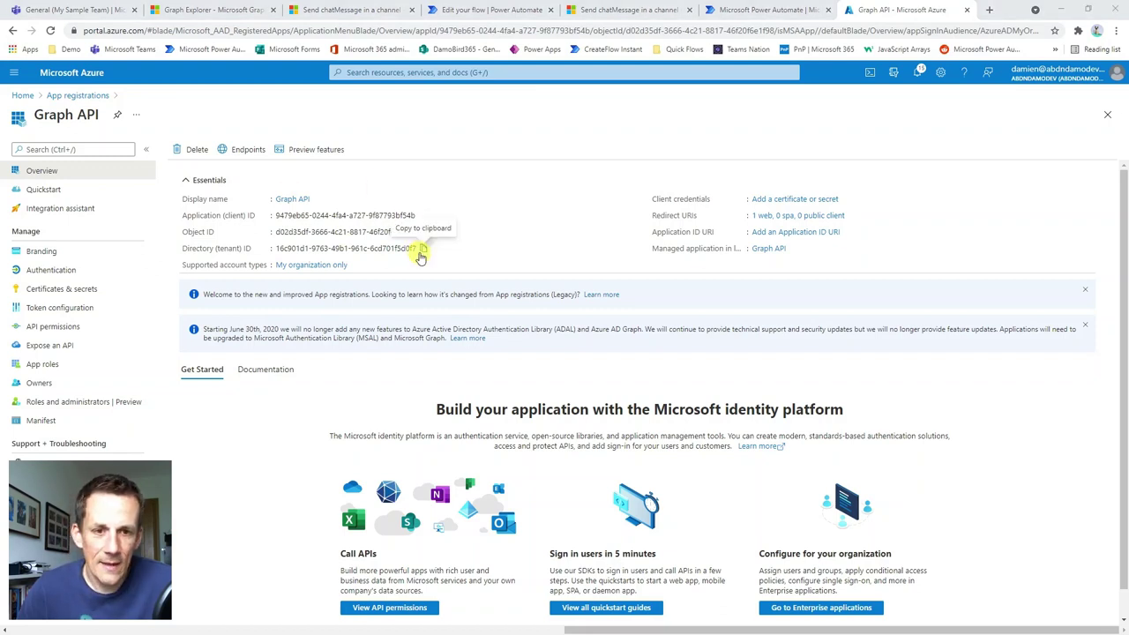
left_click(423, 251)
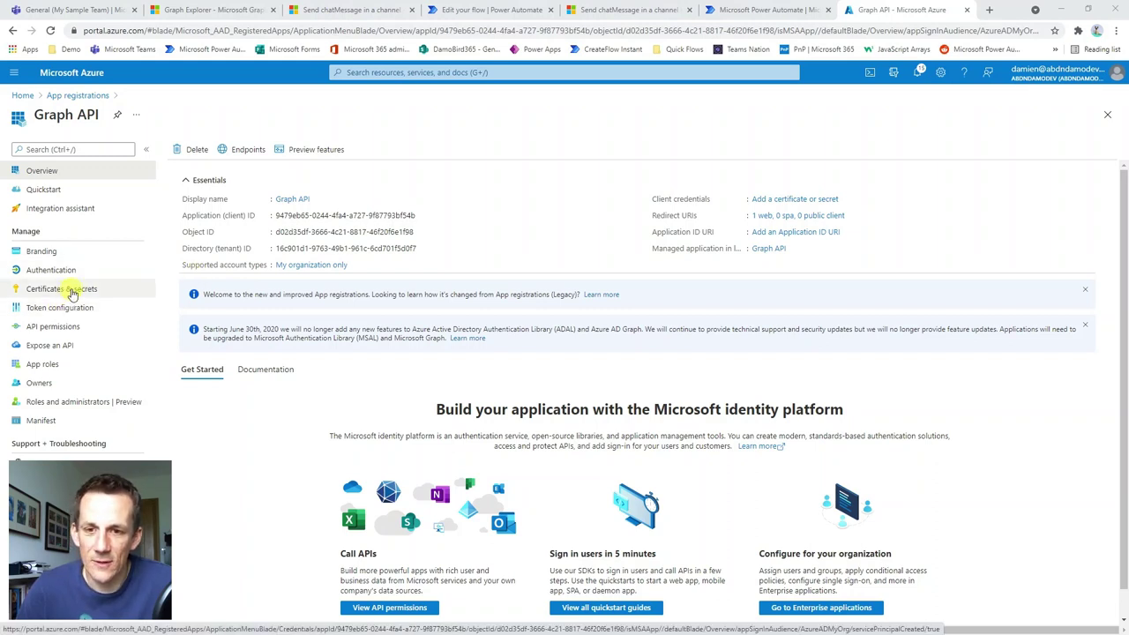
left_click(72, 294)
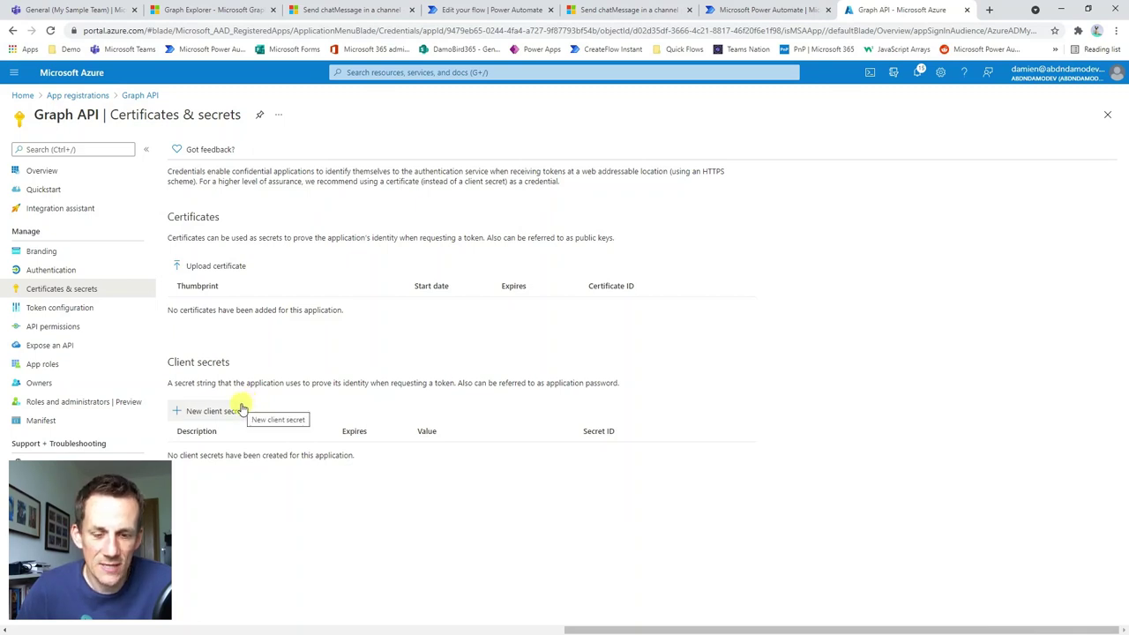
Create a client secret described as 'New Secret'
left_click(241, 408)
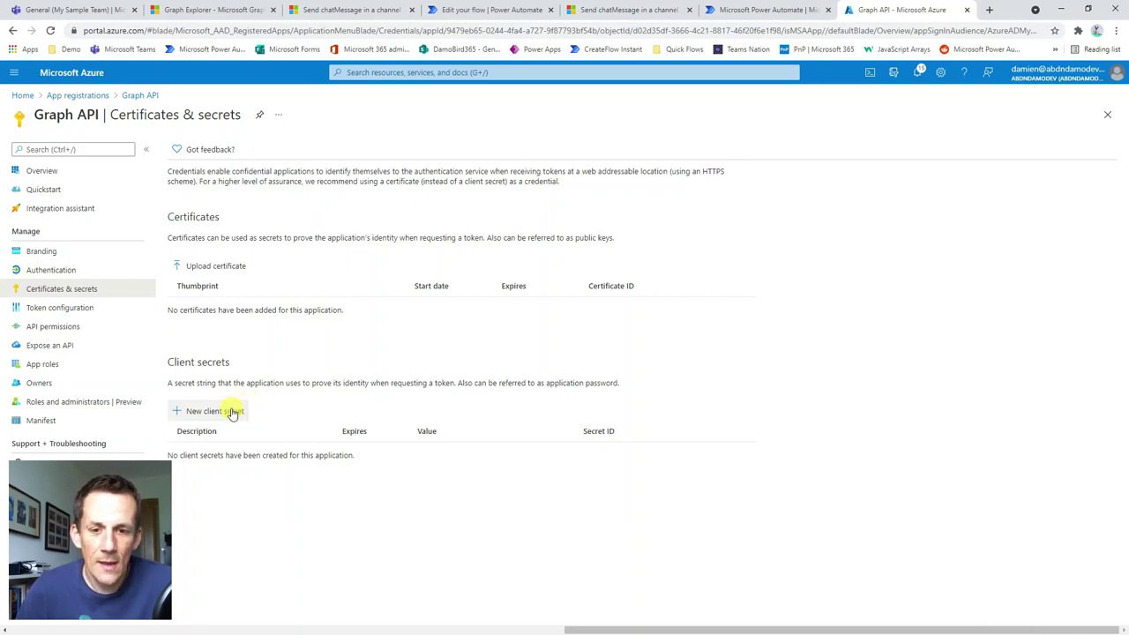
left_click(1011, 131)
type("New Secret")
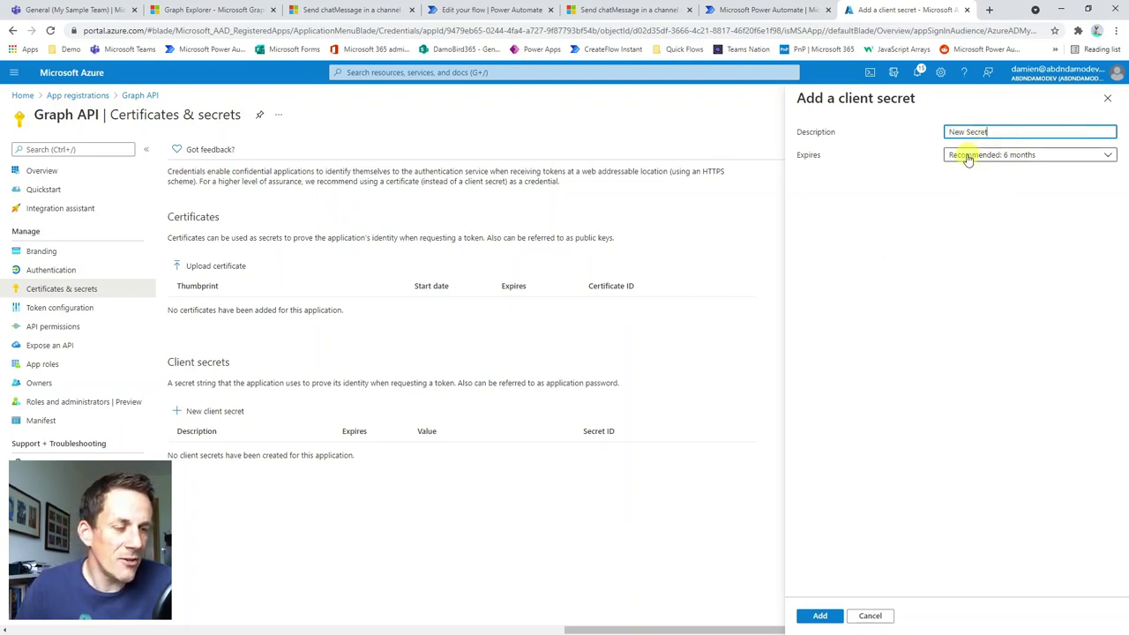
left_click(811, 617)
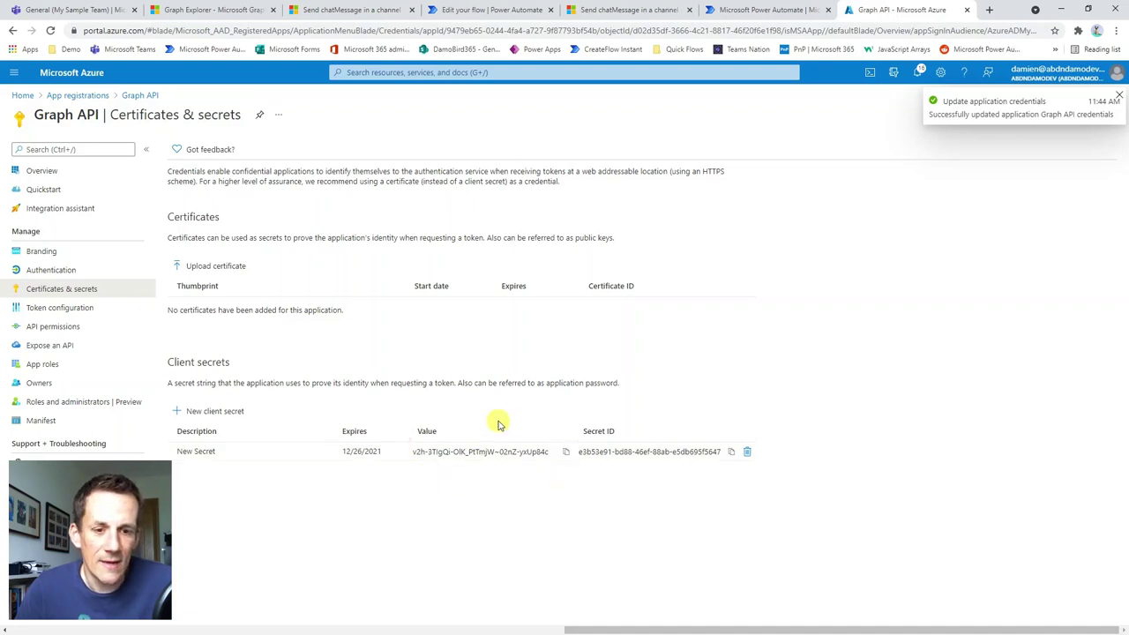
Copy the new secret's value and view the app's Authentication page with the consent redirect URI
left_click(566, 452)
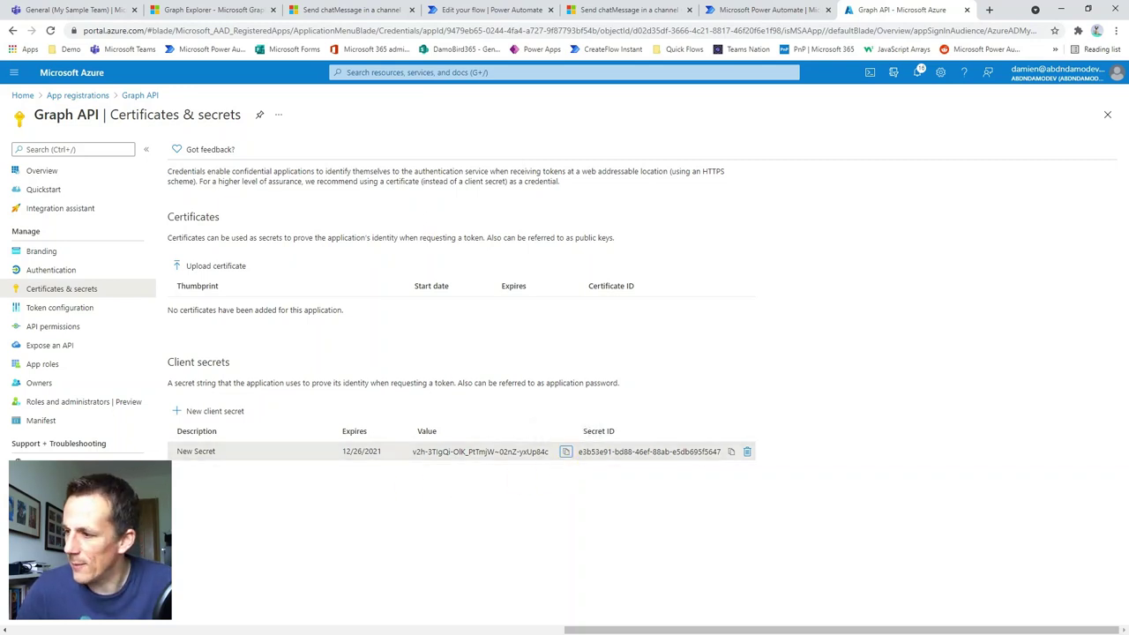
key("alt+Tab")
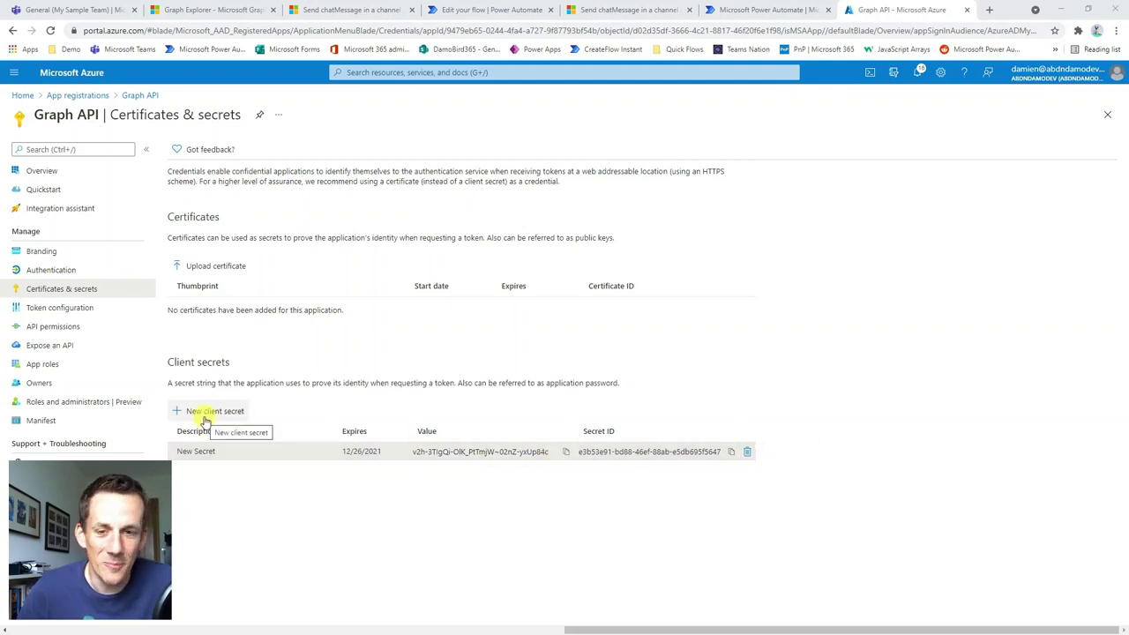
left_click(52, 273)
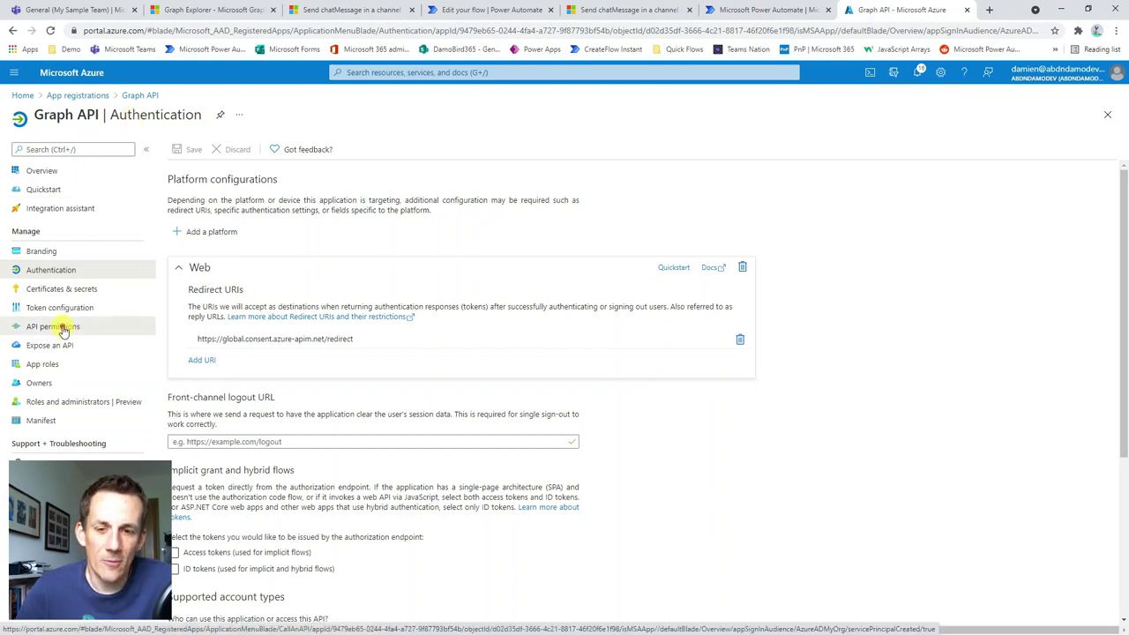
Show the Graph API app's API permissions, listing only delegated Microsoft Graph User.Read
left_click(63, 333)
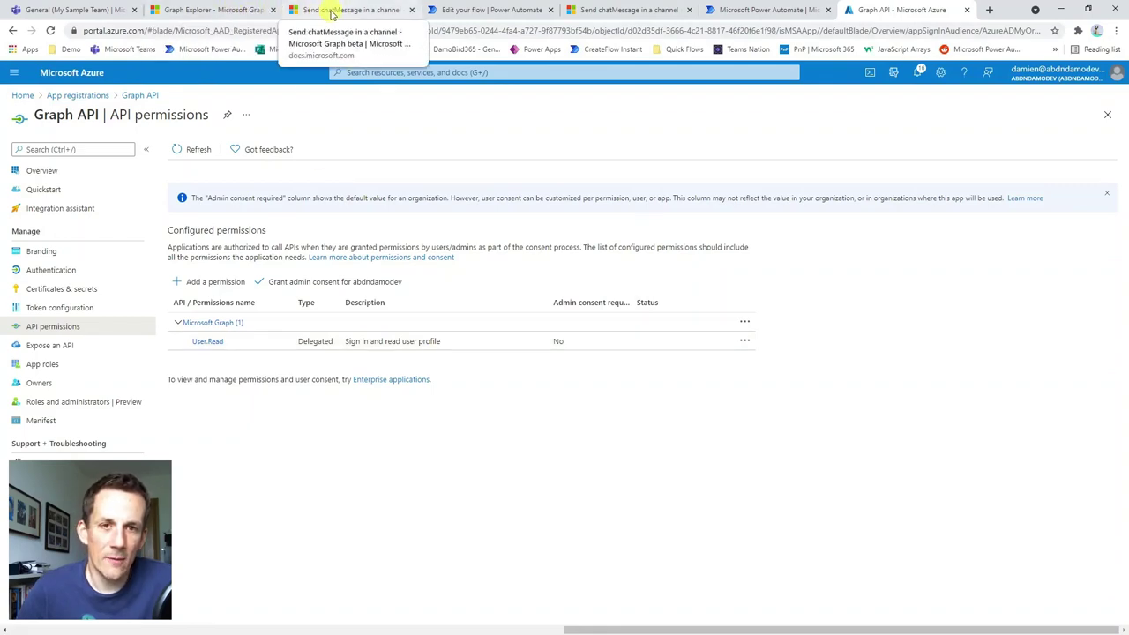
Select ChannelMessage.Send in the docs Permissions table, then return to the Azure portal
left_click(331, 9)
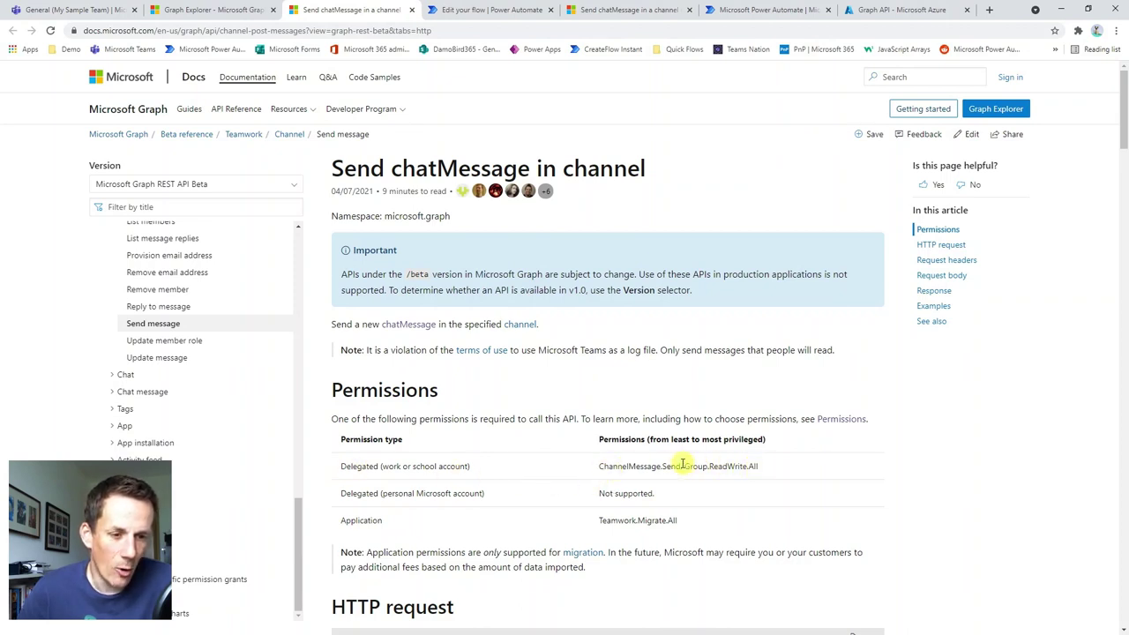
left_click_drag(600, 465, 684, 465)
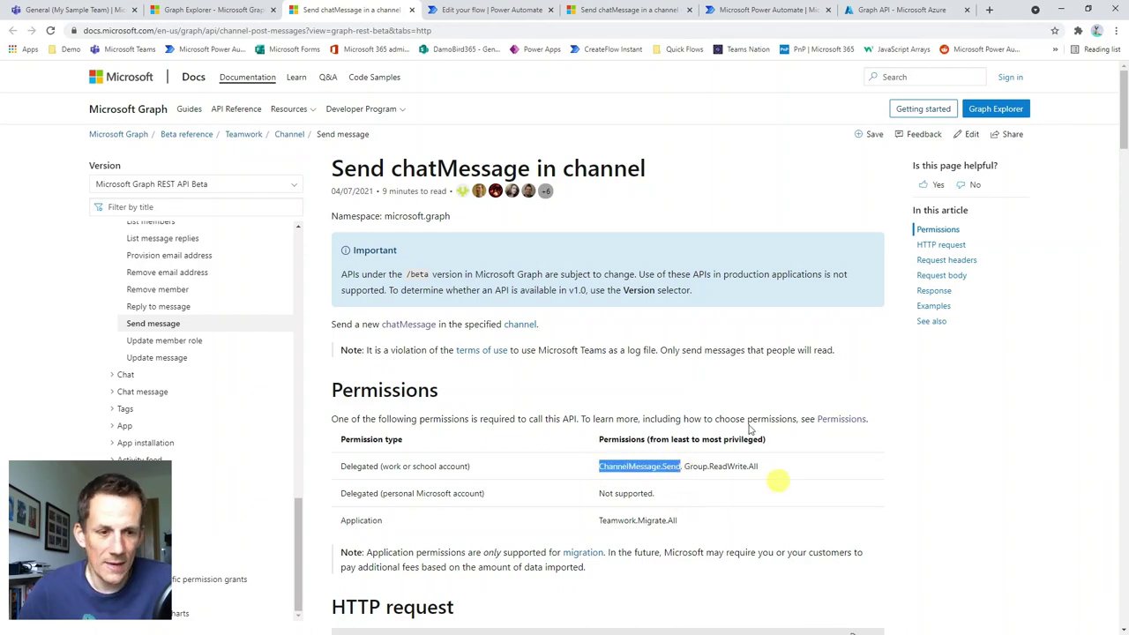
left_click(870, 10)
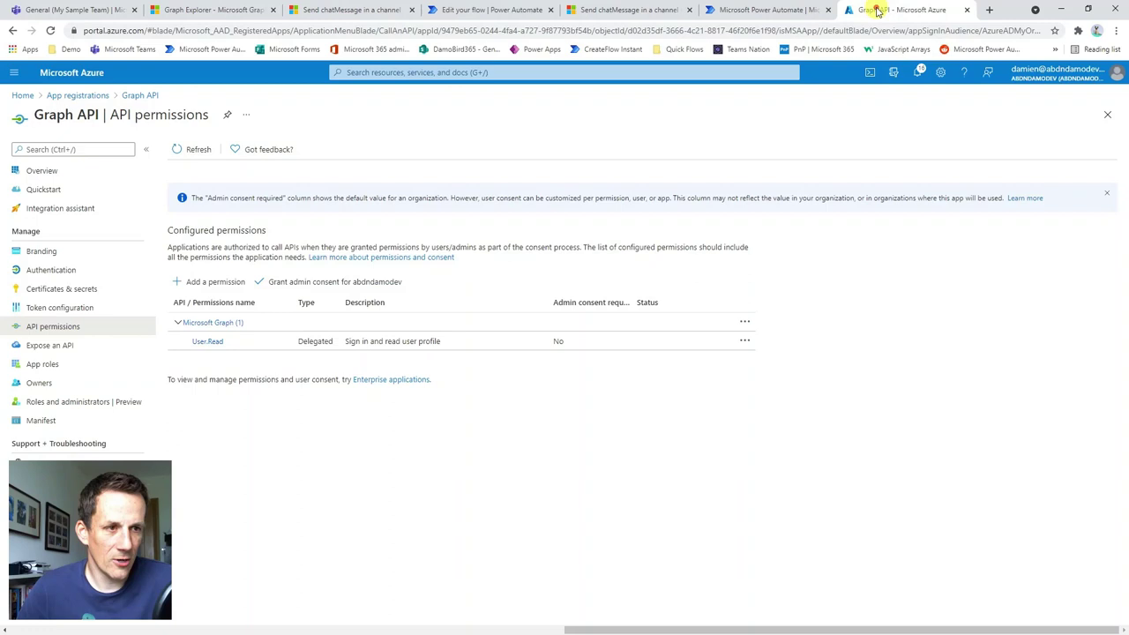
Request the delegated Microsoft Graph permission ChannelMessage.Send for the app
left_click(209, 282)
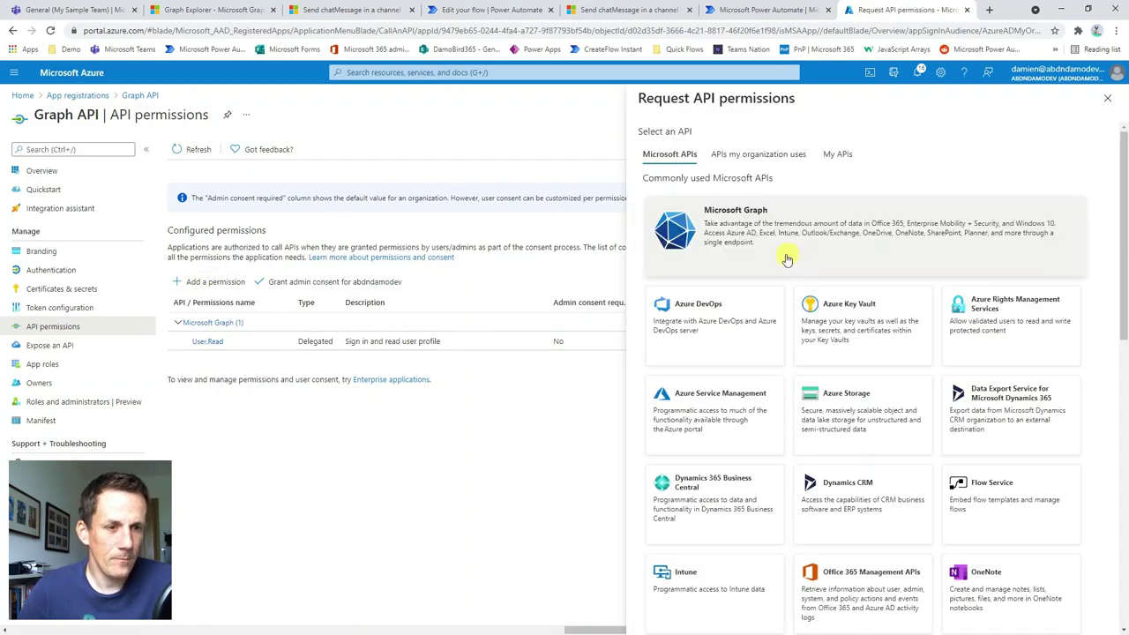
left_click(738, 222)
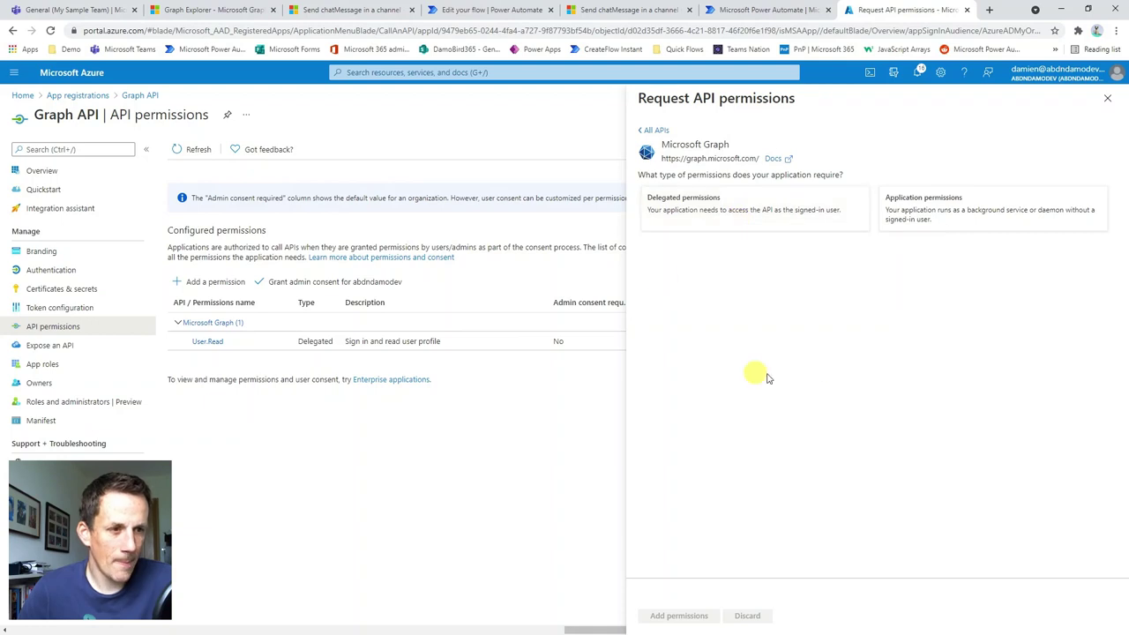
left_click(695, 203)
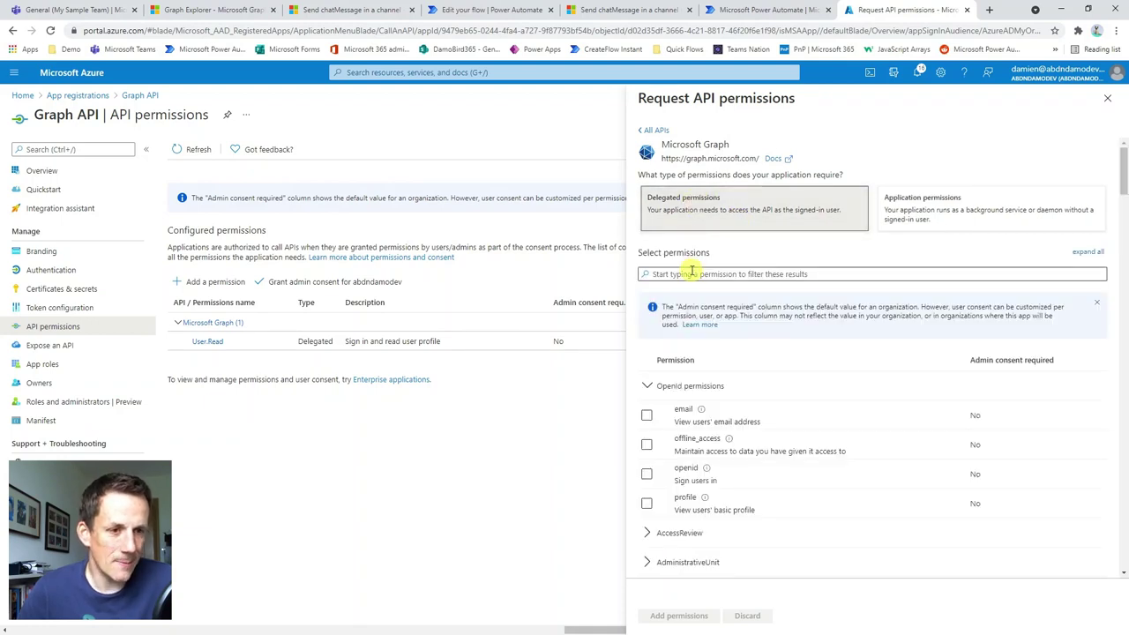
left_click(738, 274)
key("ctrl+v")
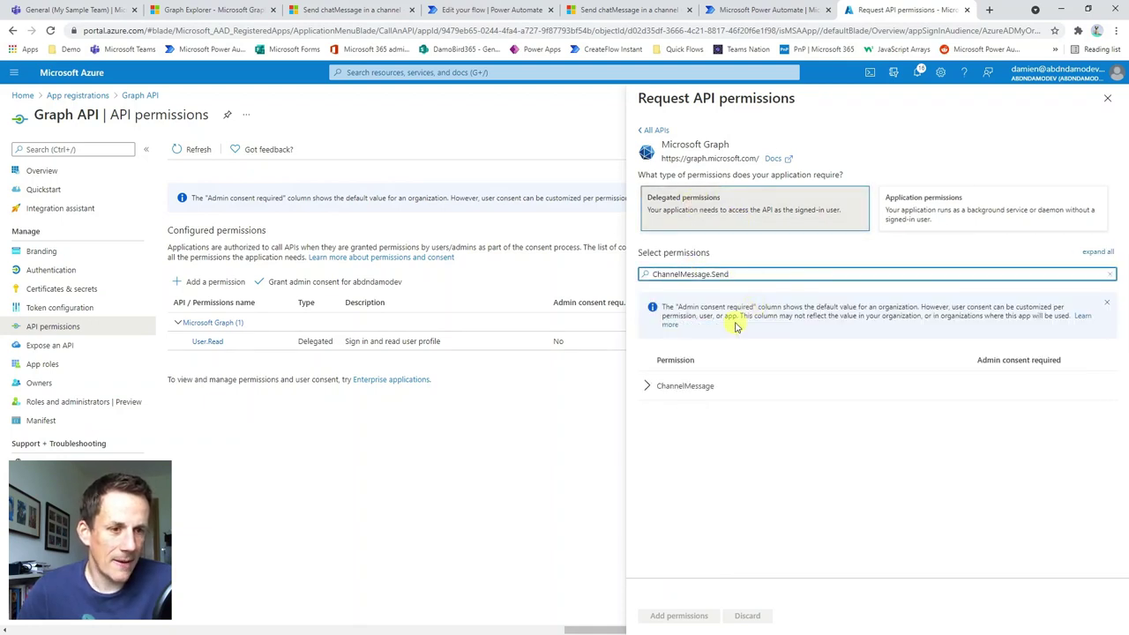
left_click(648, 390)
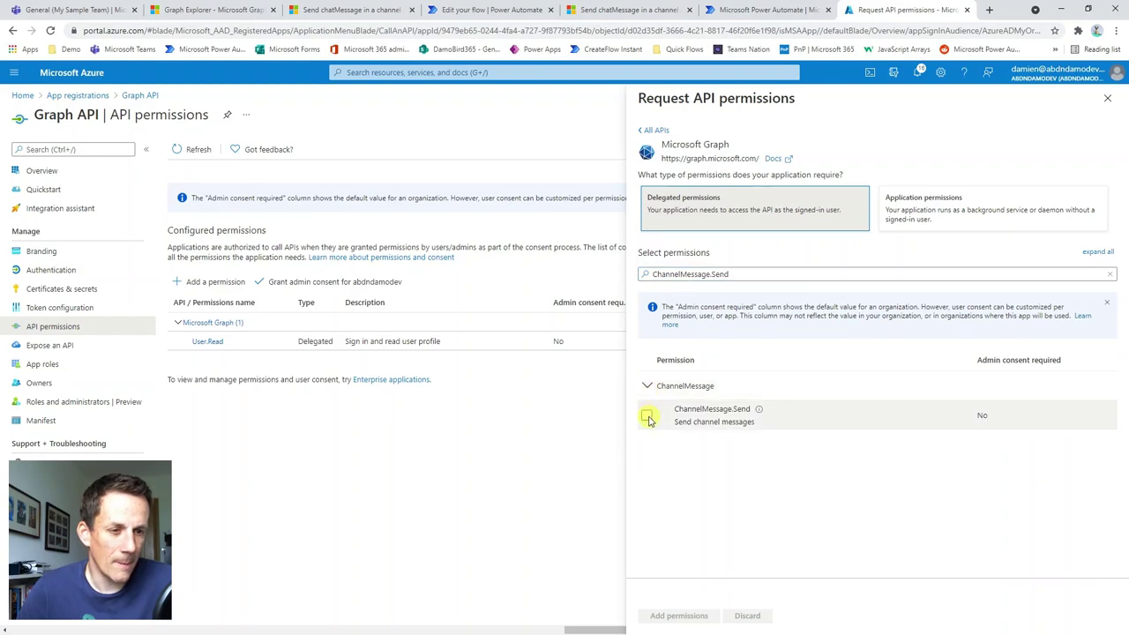
left_click(647, 416)
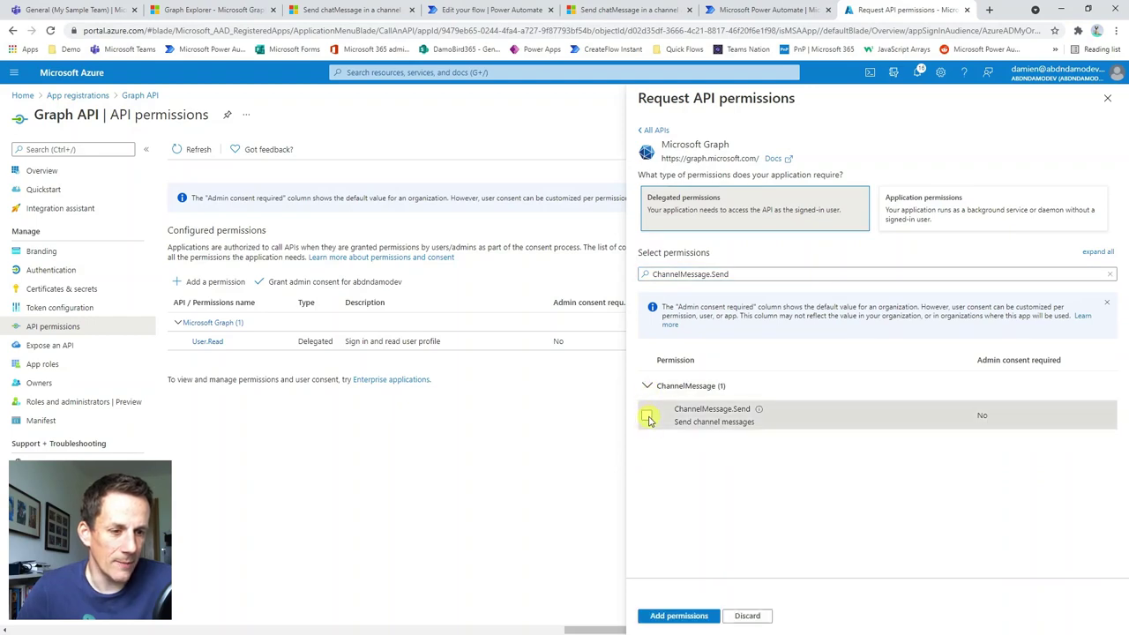
Add delegated Group.ReadWrite.All too, then add both permissions to the app
left_click(350, 16)
left_click_drag(763, 468, 694, 468)
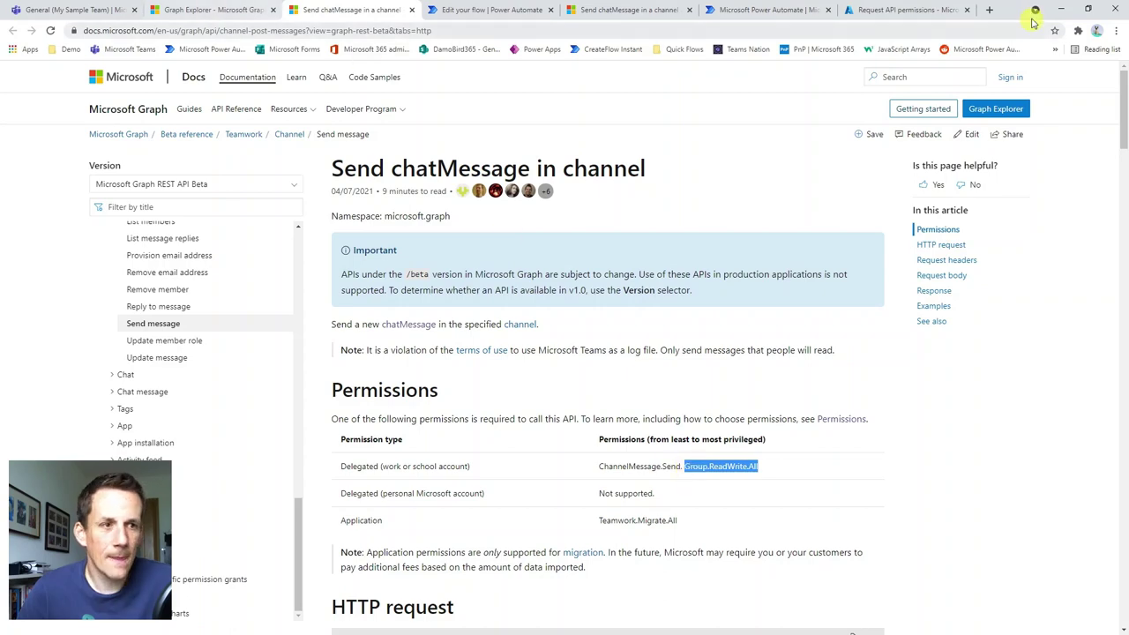
left_click(895, 11)
triple_click(746, 277)
key("ctrl+v")
left_click(659, 388)
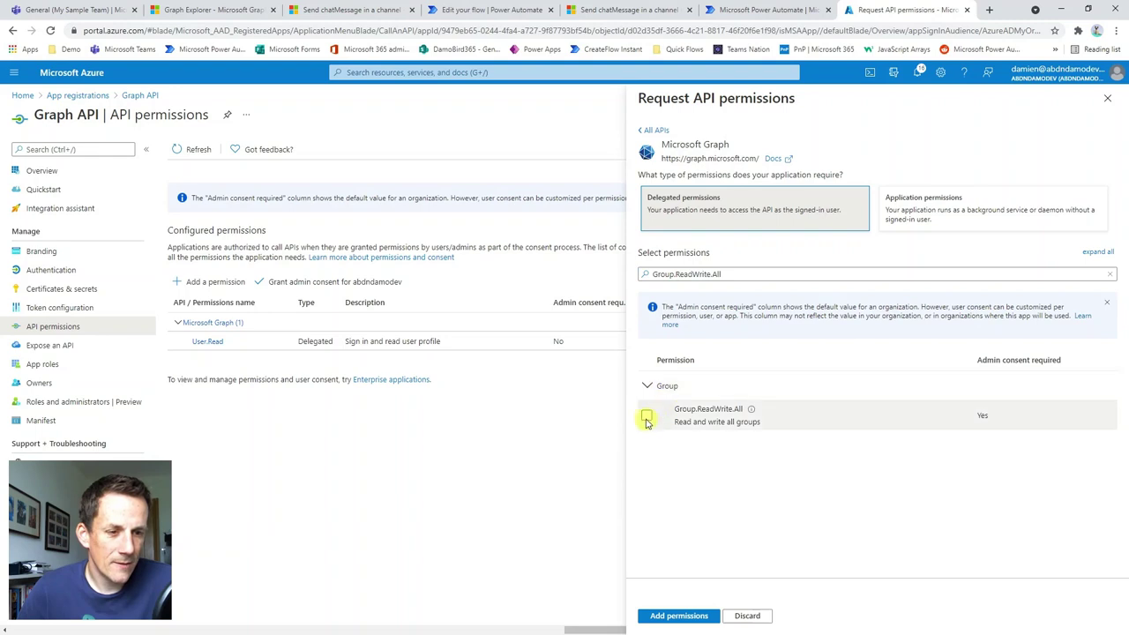
left_click(646, 417)
left_click(679, 614)
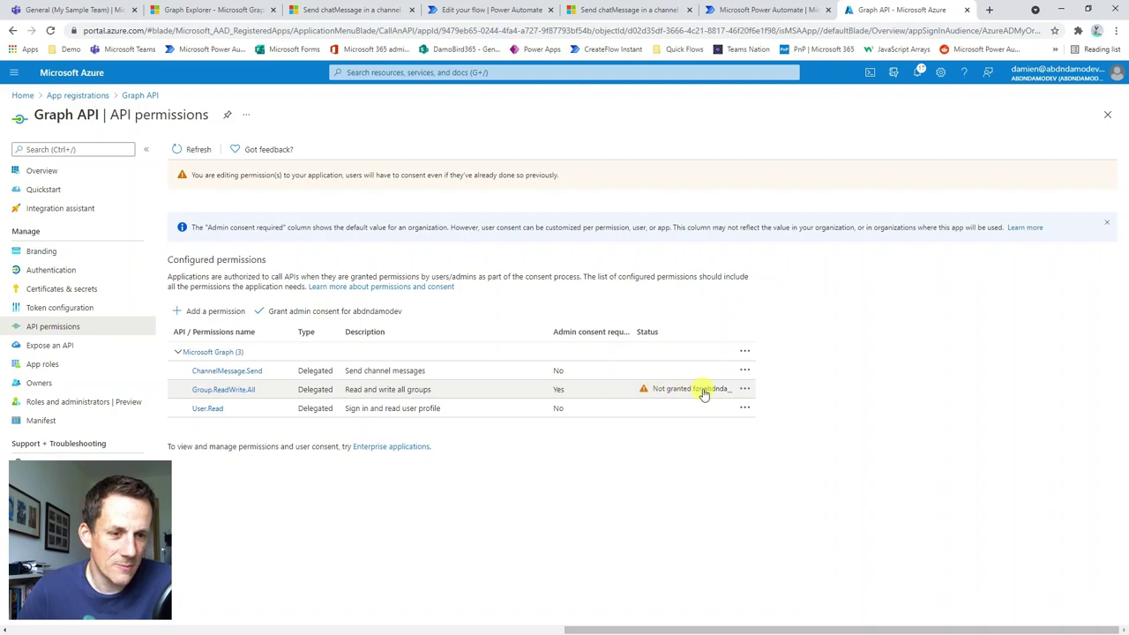
Grant tenant admin consent for ChannelMessage.Send, Group.ReadWrite.All and User.Read
left_click(353, 314)
left_click(190, 212)
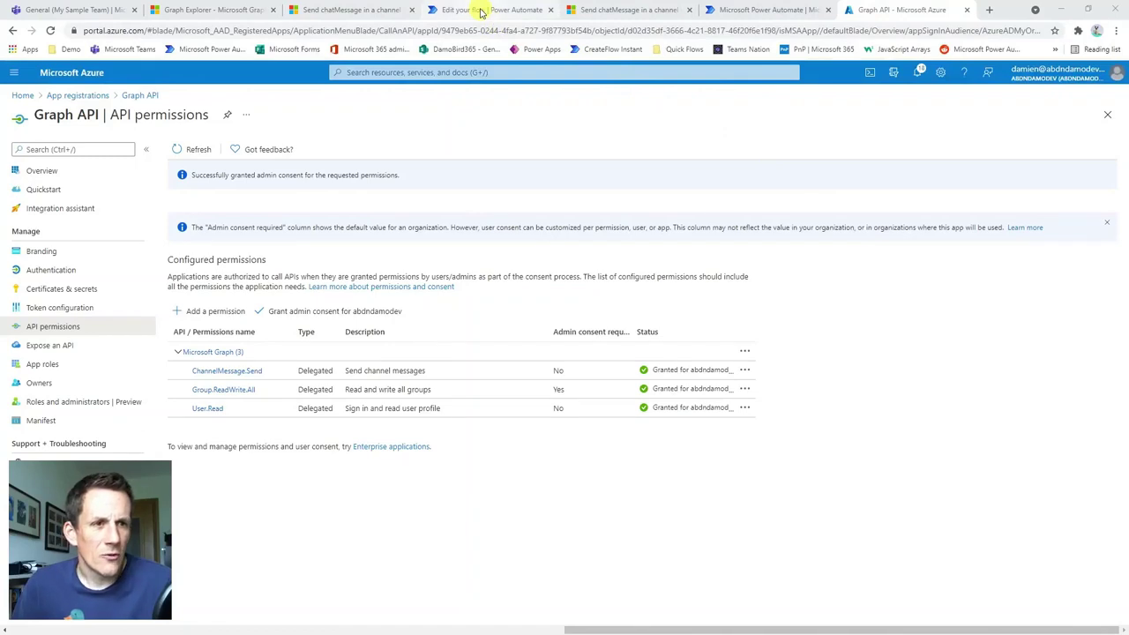
Create a blank custom connector named 'Graph API DEMO' under Data > Custom connectors
left_click(763, 13)
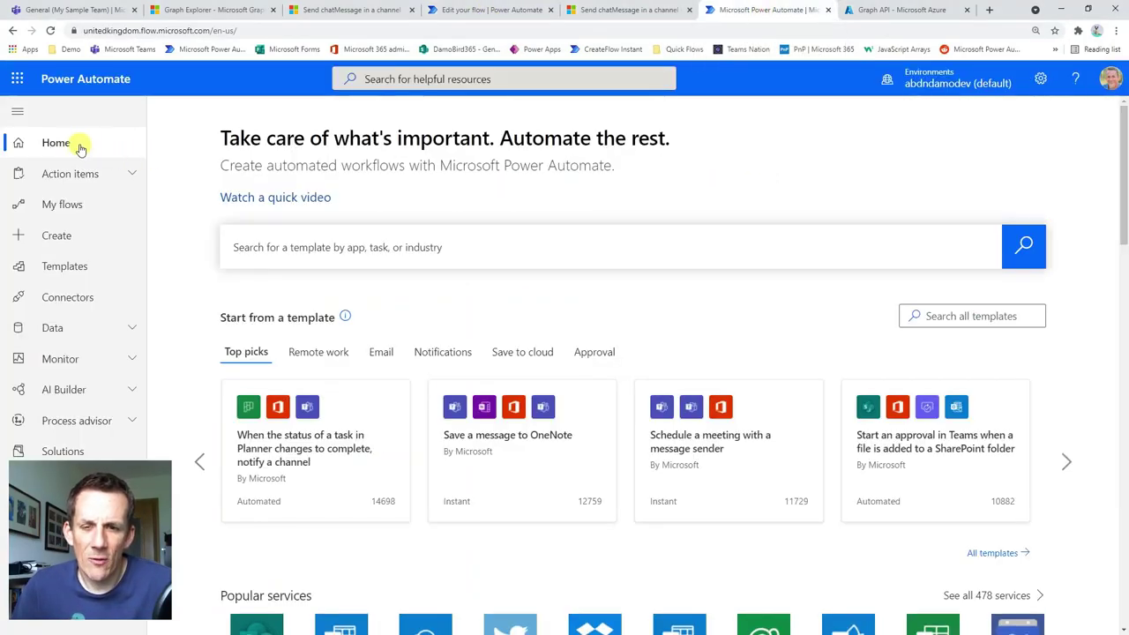
left_click(131, 325)
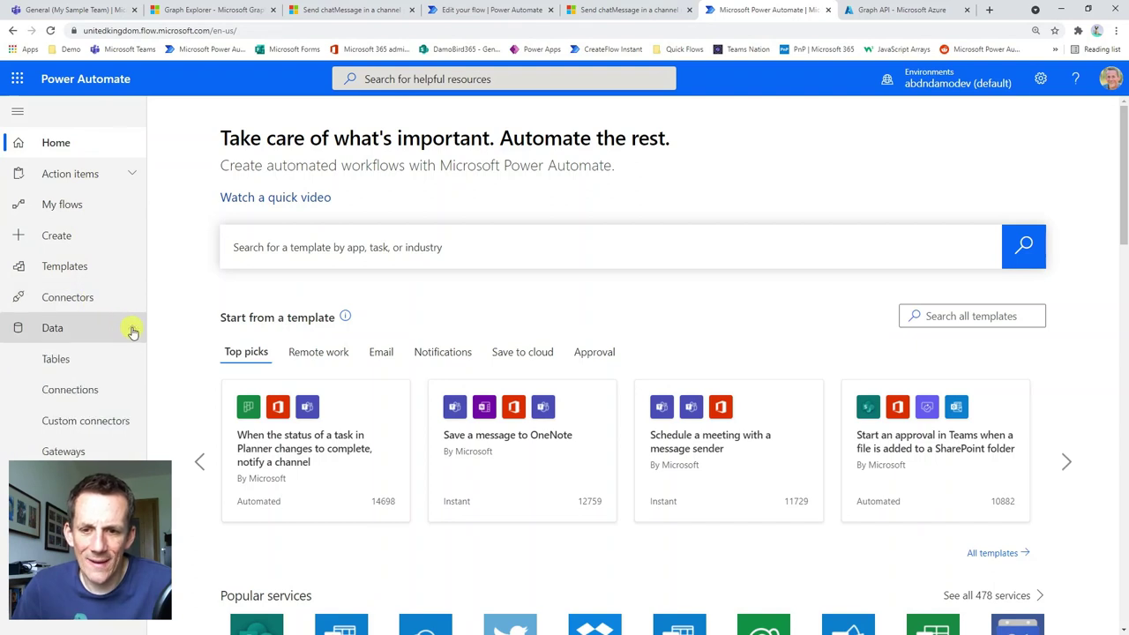
left_click(97, 424)
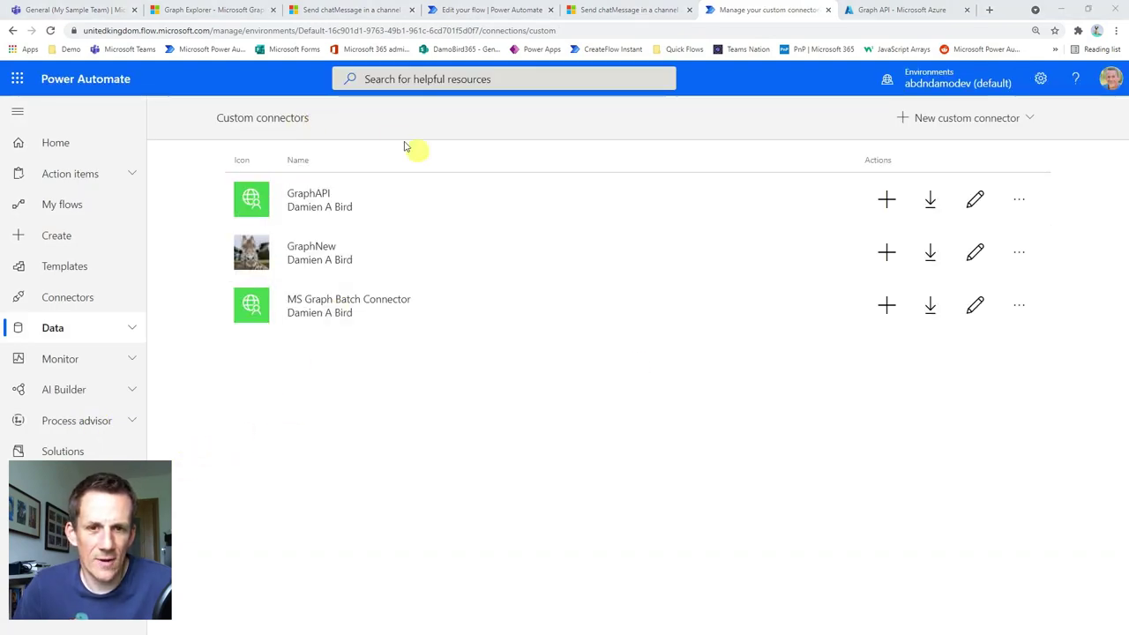
left_click(948, 119)
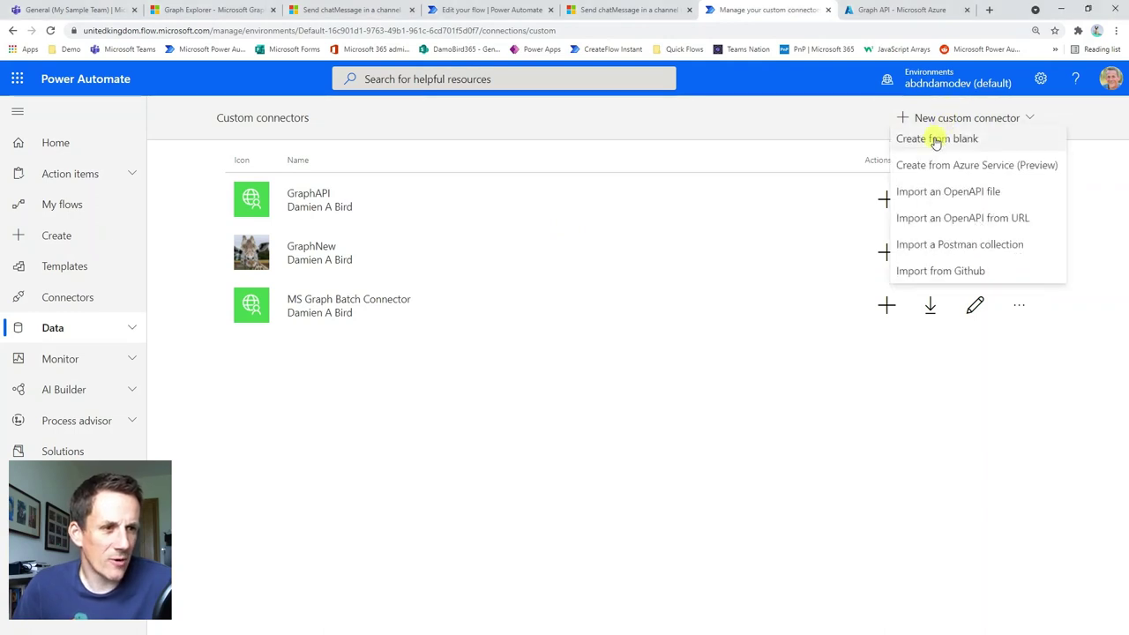
left_click(936, 140)
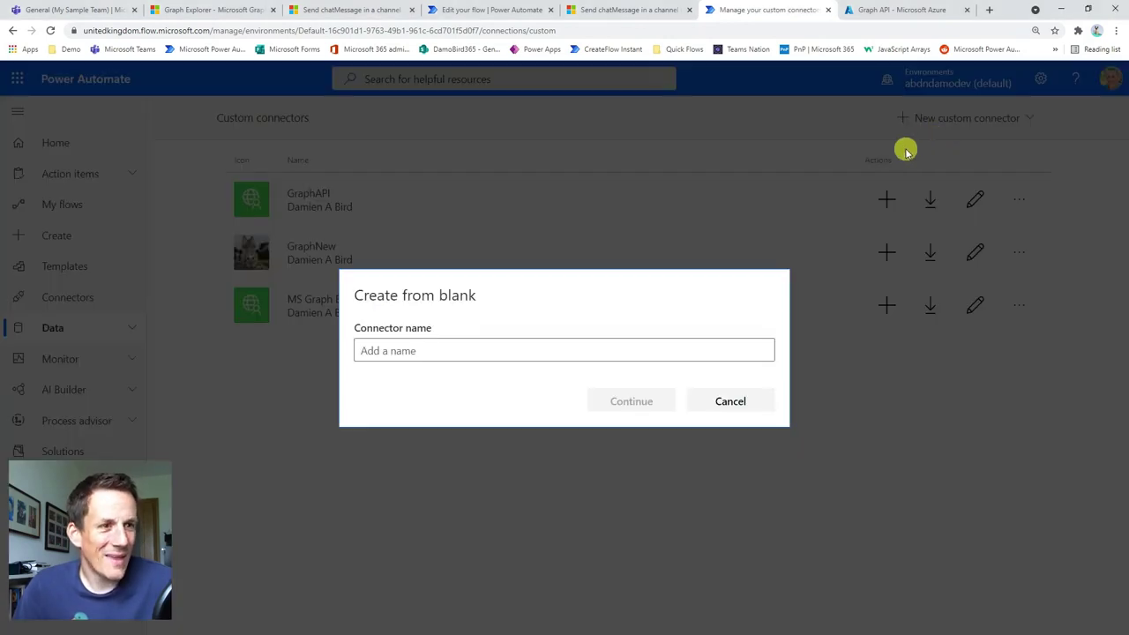
left_click(435, 350)
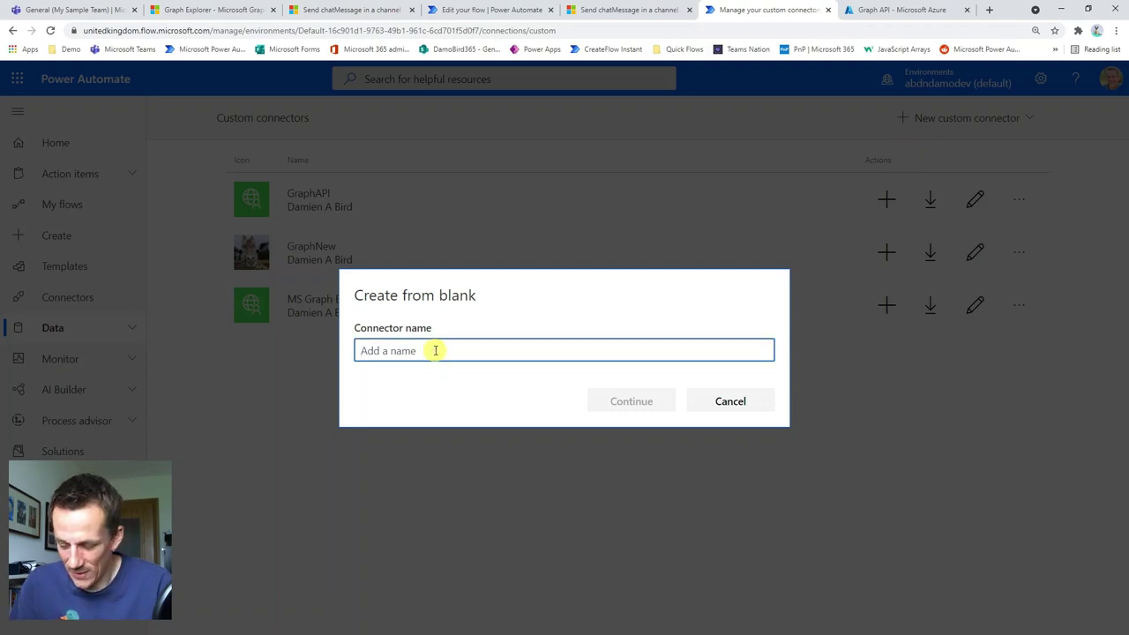
type("Graph API DEMO")
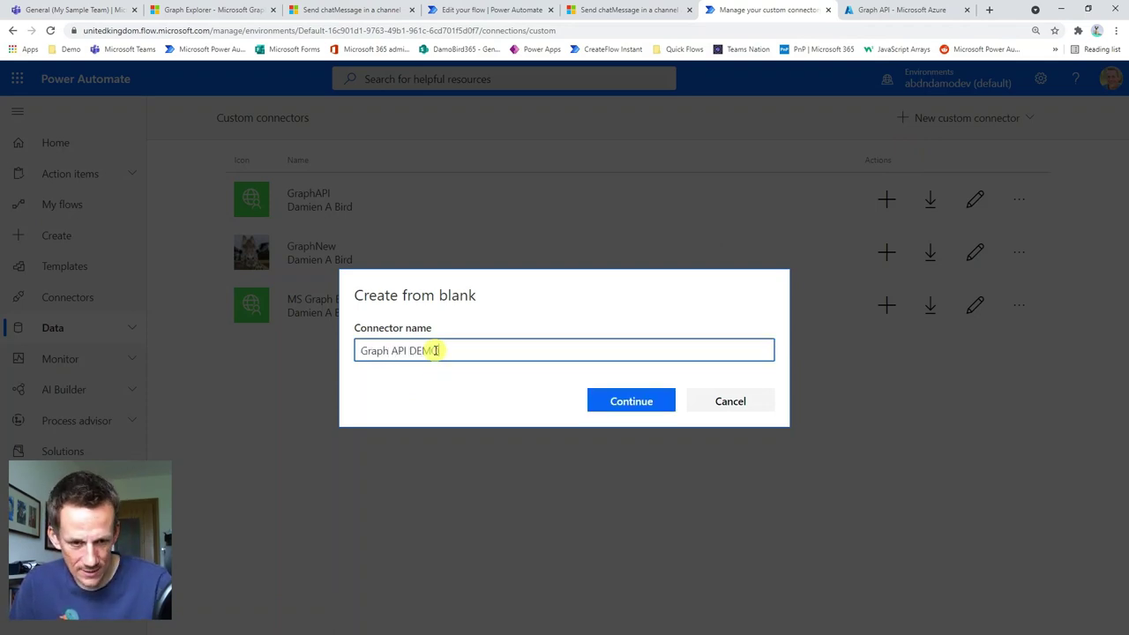
left_click(628, 401)
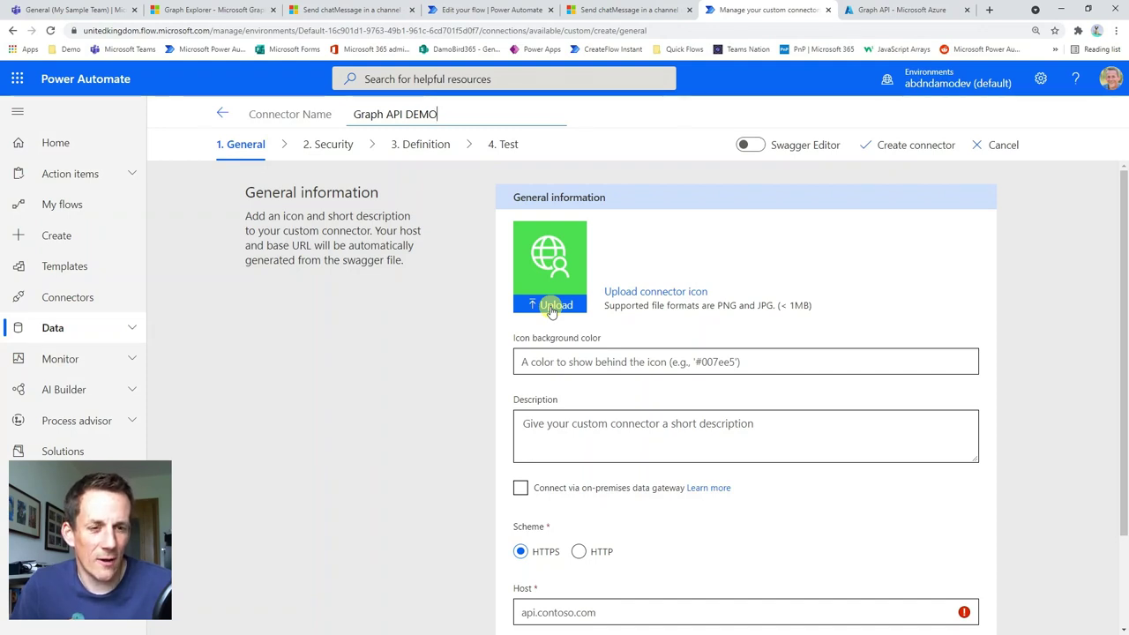
Upload the connector's icon image and set its description to 'Graph API Demo'
left_click(552, 306)
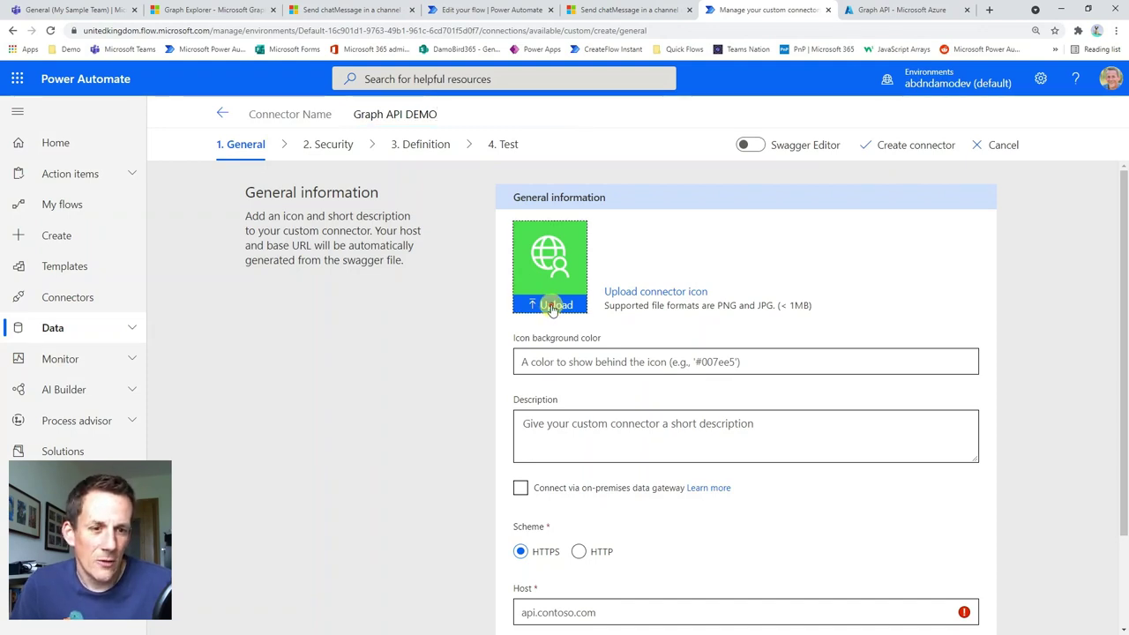
left_click(201, 176)
left_click(454, 298)
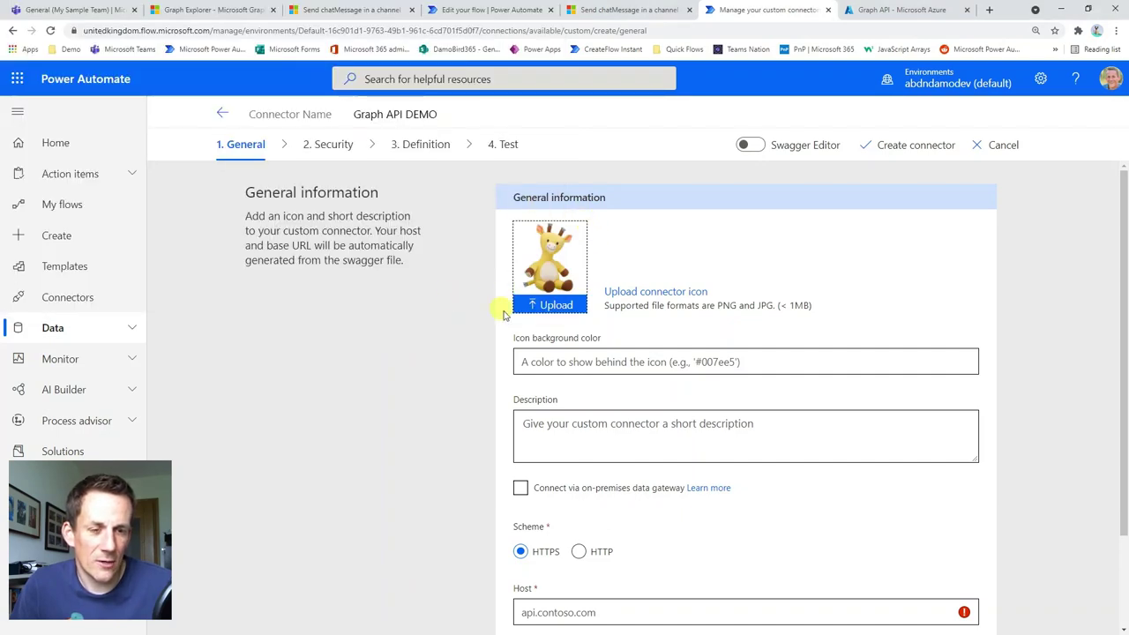
left_click(547, 444)
type("Graph A")
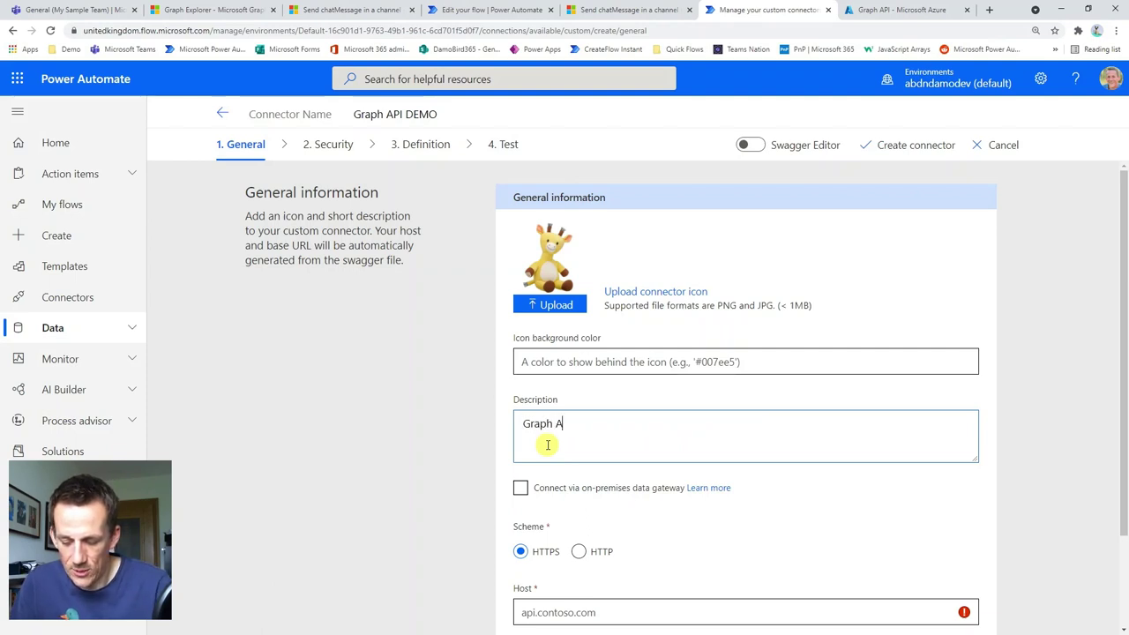
type("PI DEMO")
key("BackSpace")
key("BackSpace")
key("BackSpace")
type("emo")
Enter graph.microsoft.com as the connector's host
scroll(547, 445, "down", 1)
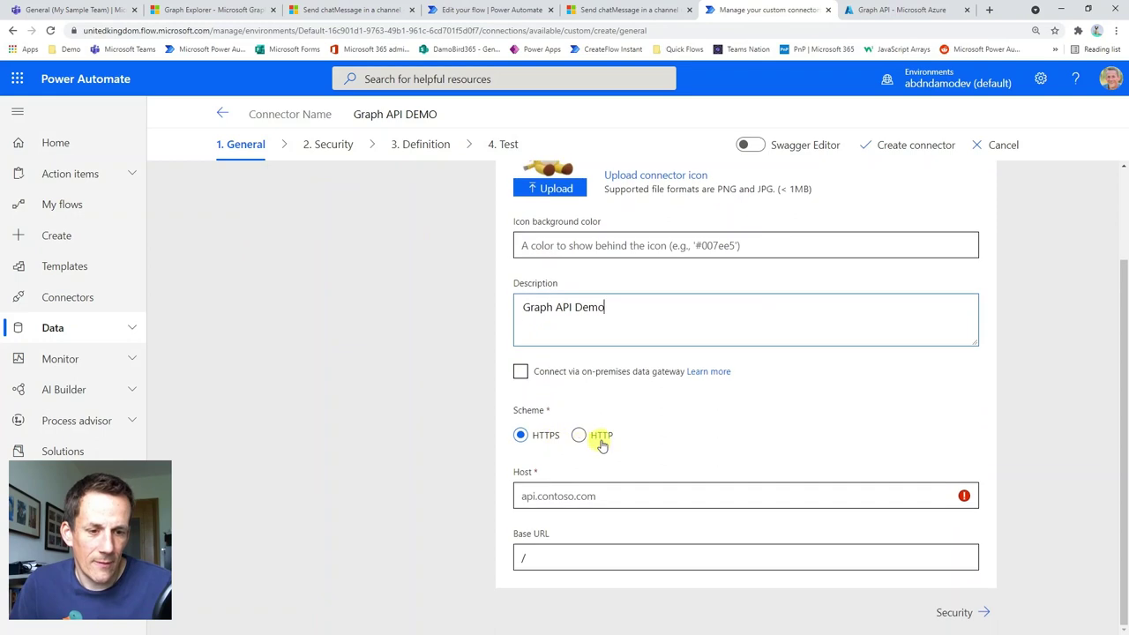
left_click(555, 495)
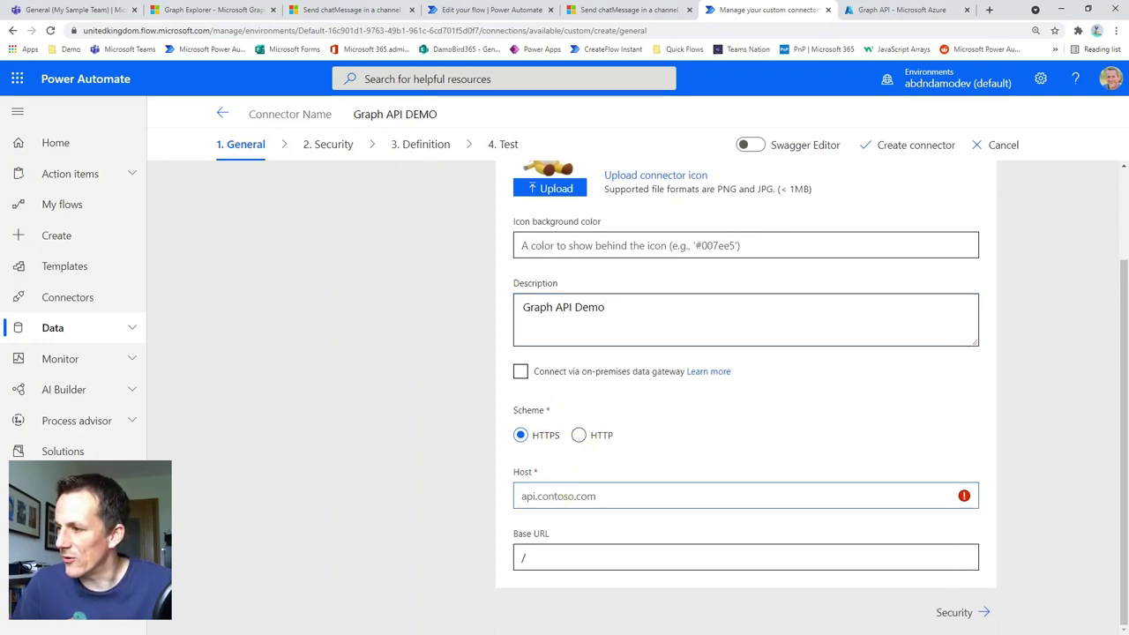
key("alt+Tab")
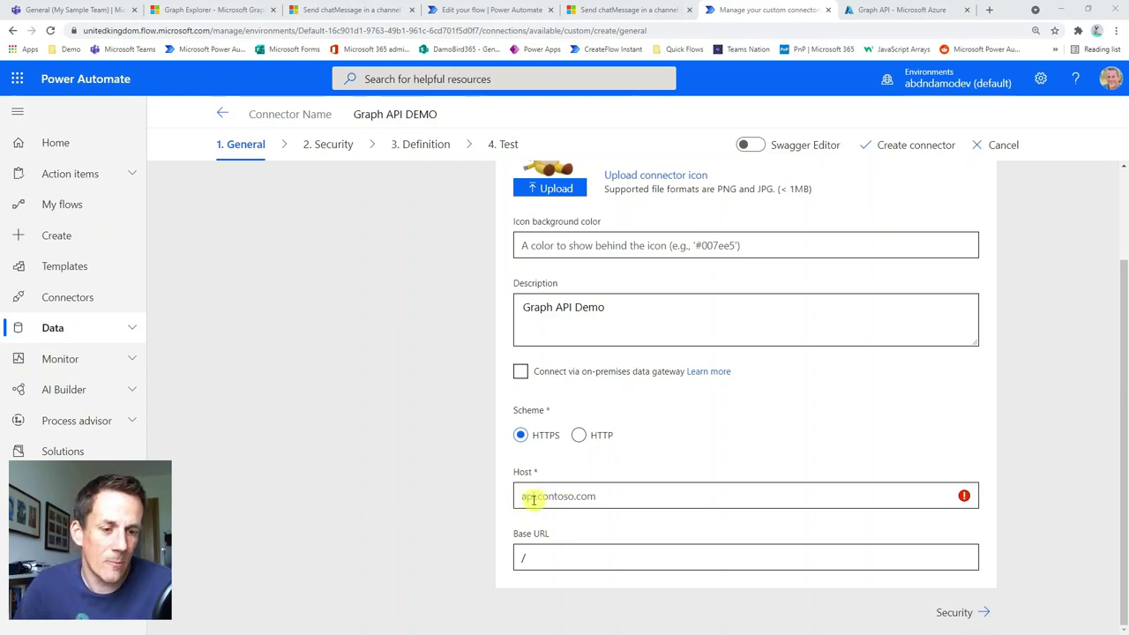
left_click(524, 499)
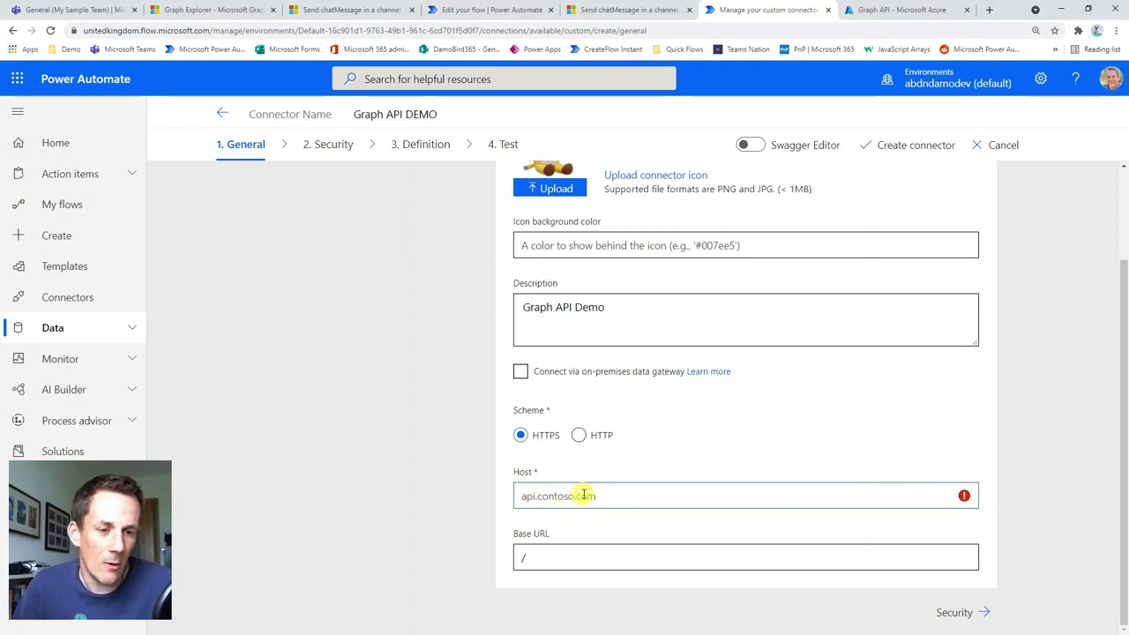
type("graph.microsoft.com")
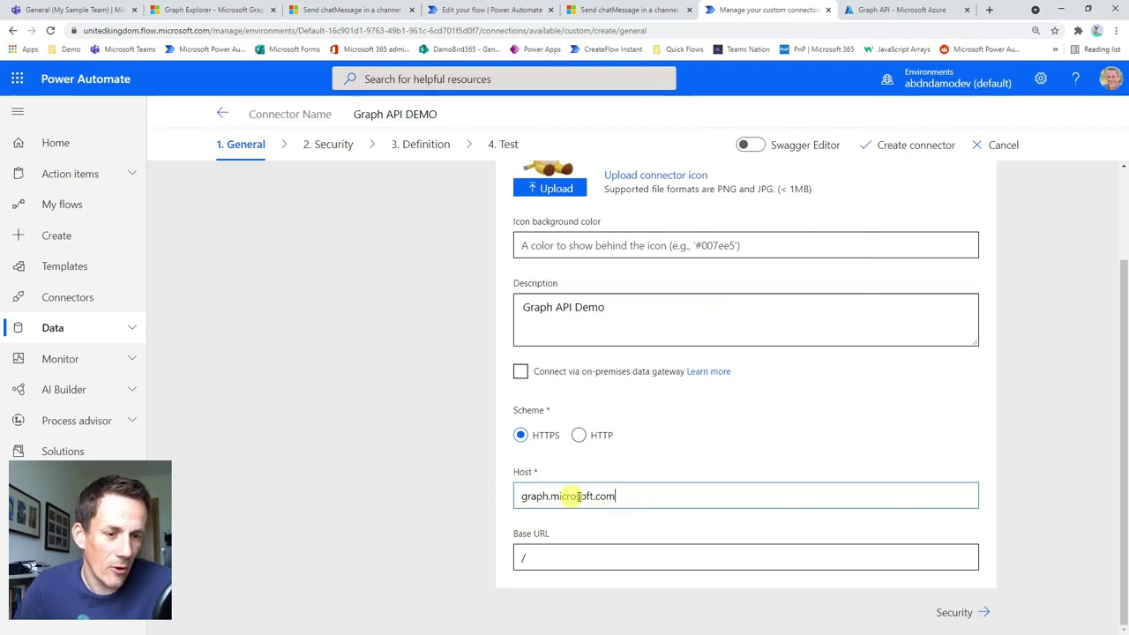
Set the connector's security to OAuth 2.0 with Azure Active Directory as identity provider
left_click(968, 612)
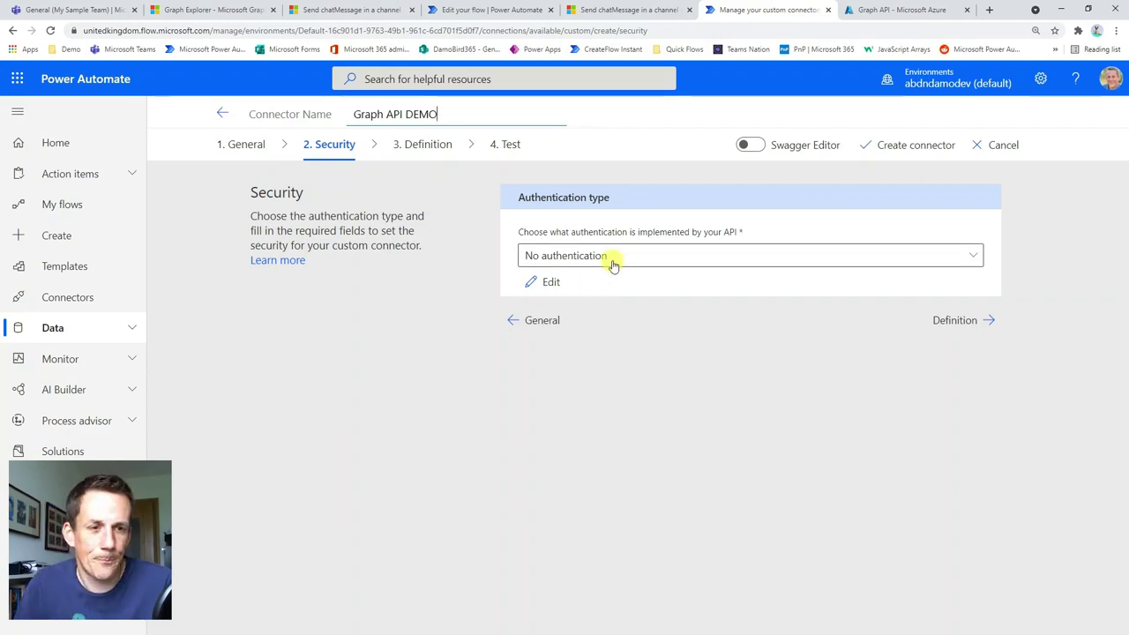
left_click(611, 258)
left_click(572, 360)
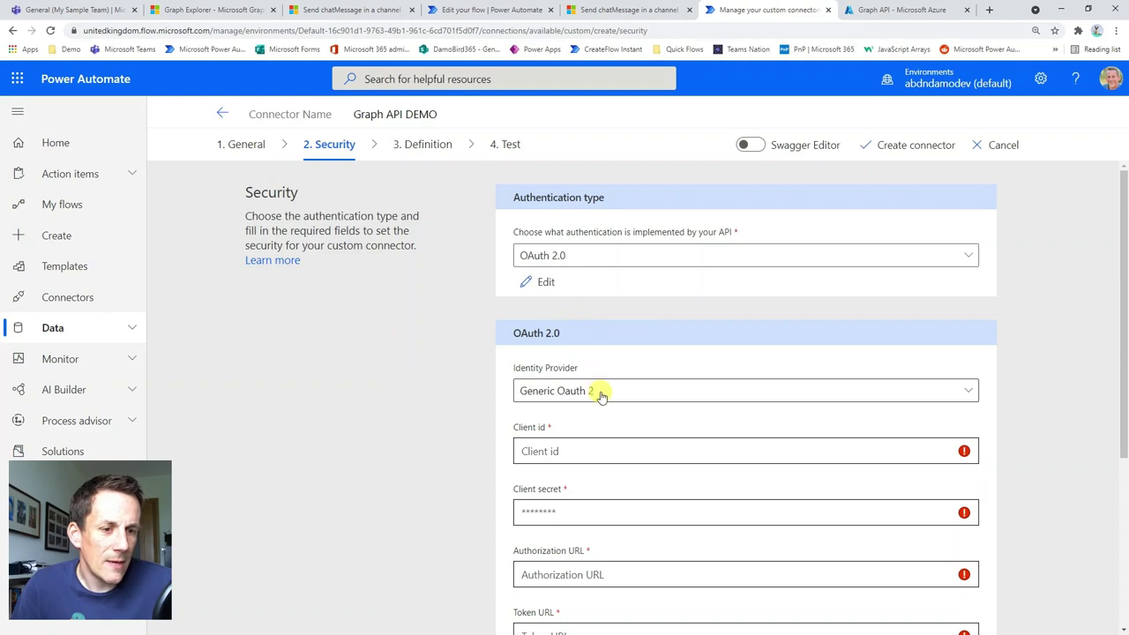
left_click(601, 396)
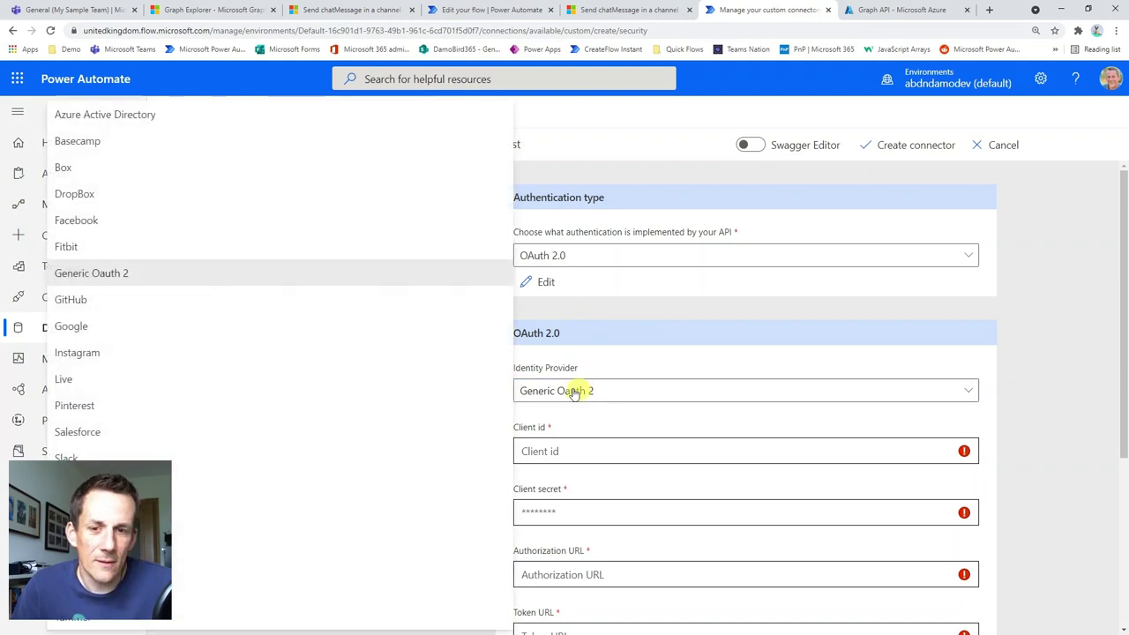
left_click(124, 125)
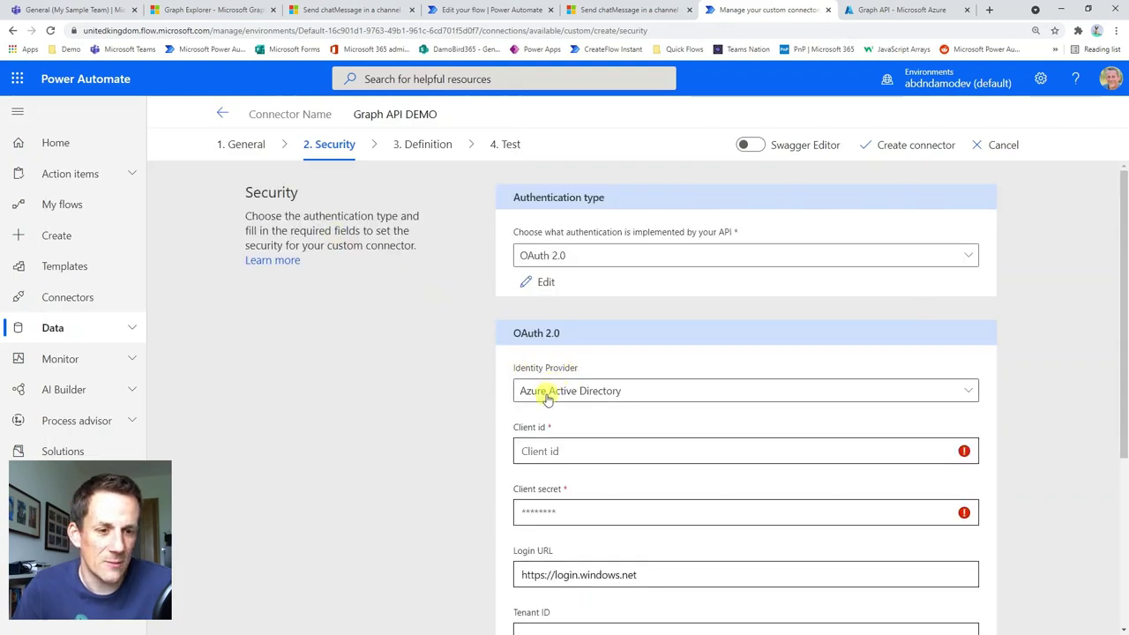
scroll(616, 397, "down", 3)
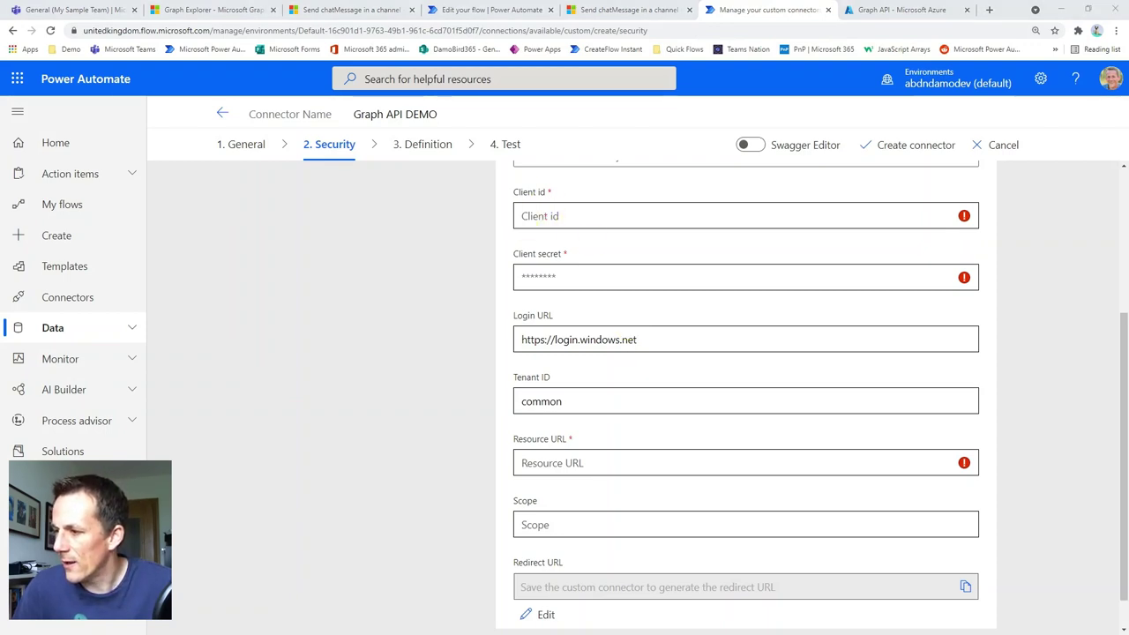
Paste the Azure app's client ID and client secret into the OAuth settings
left_click(562, 216)
type("9479eb65-0244-4fa4-a727-9f87793bf54b")
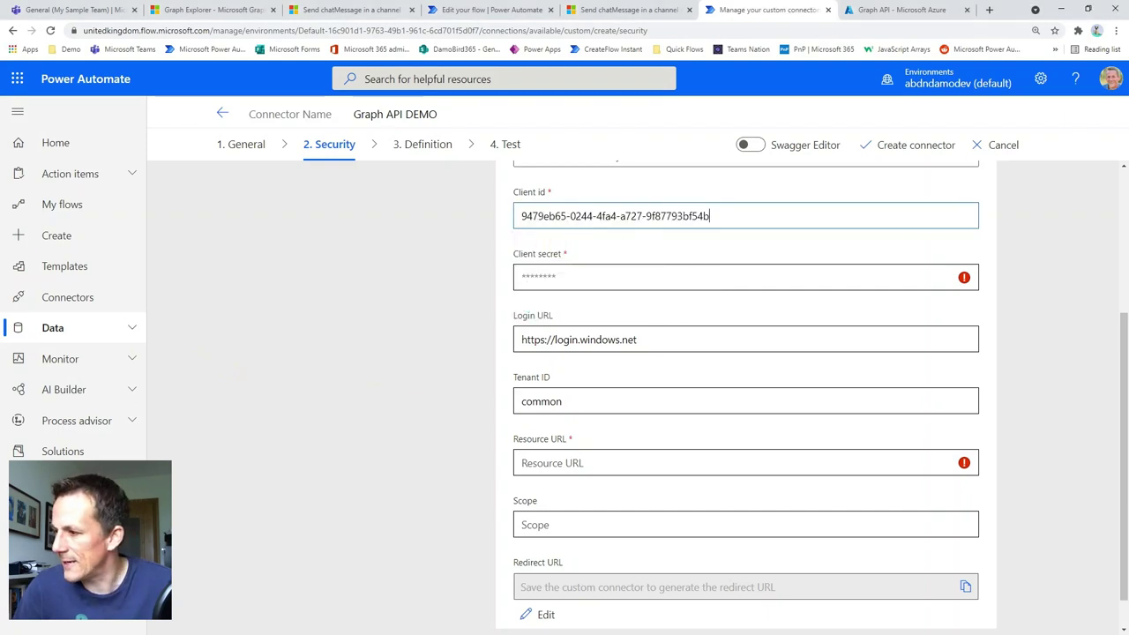
key("alt+Tab")
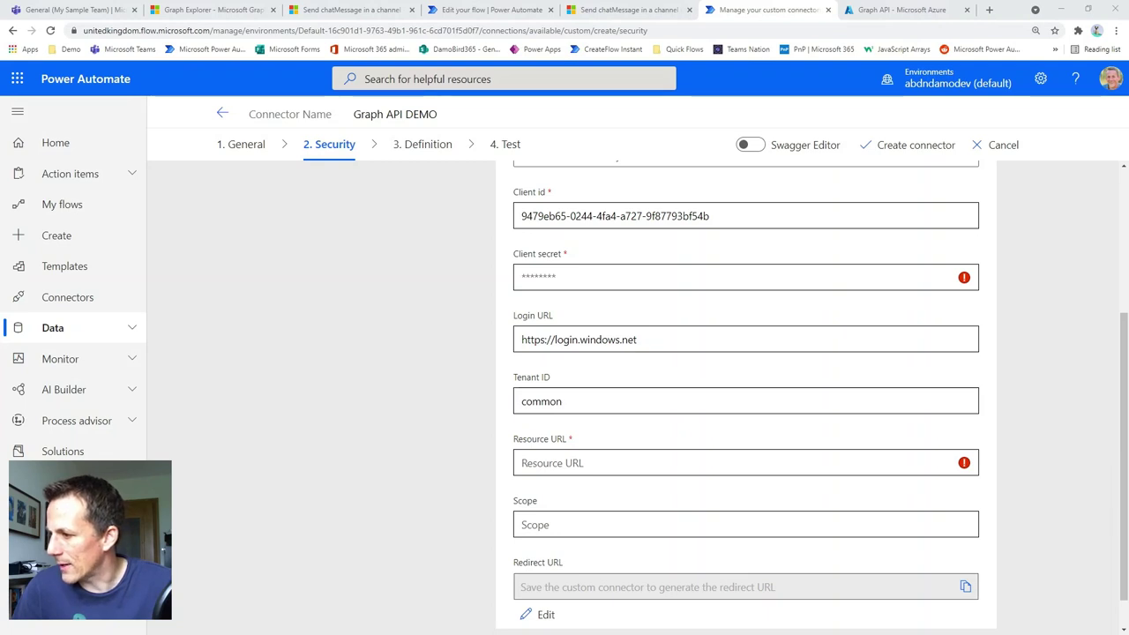
left_click(535, 280)
key("ctrl+v")
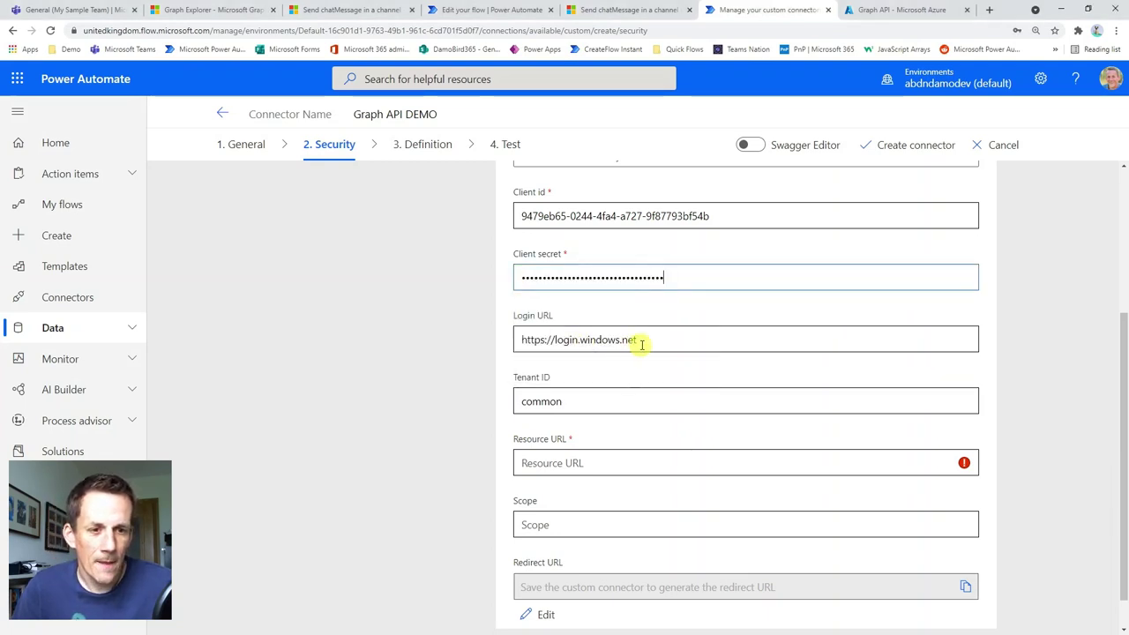
left_click(664, 343)
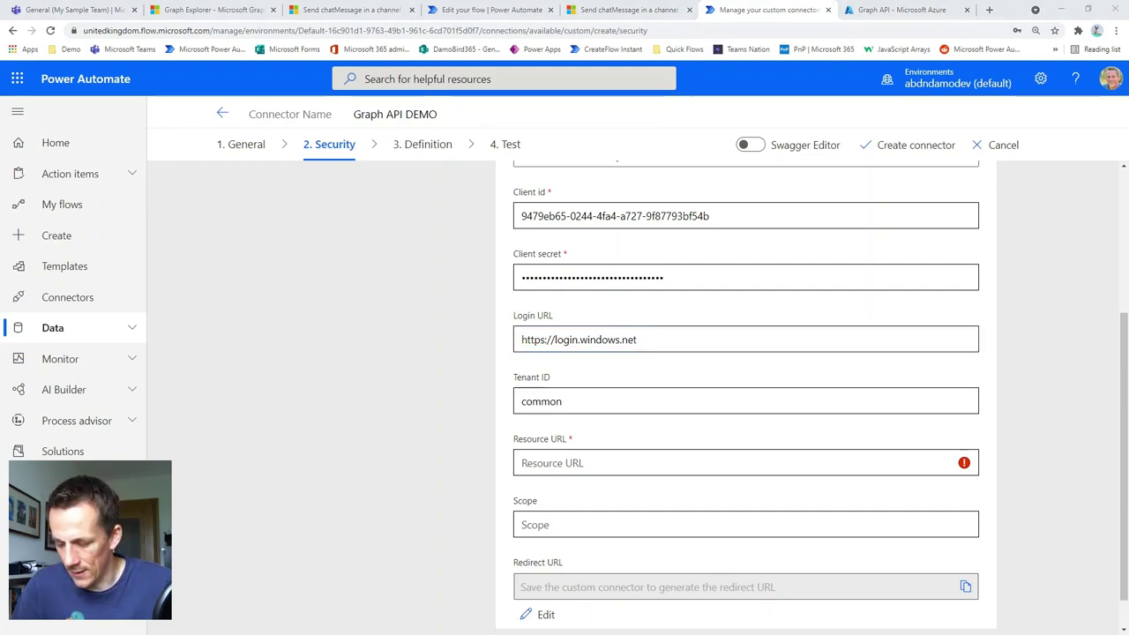
left_click(576, 402)
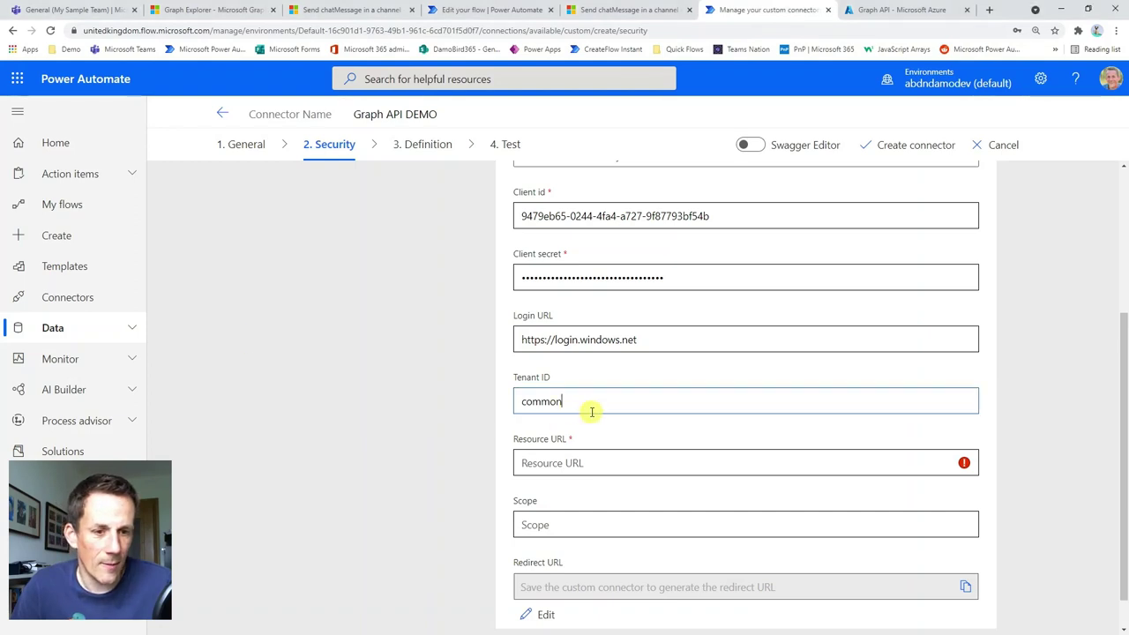
left_click_drag(583, 402, 471, 406)
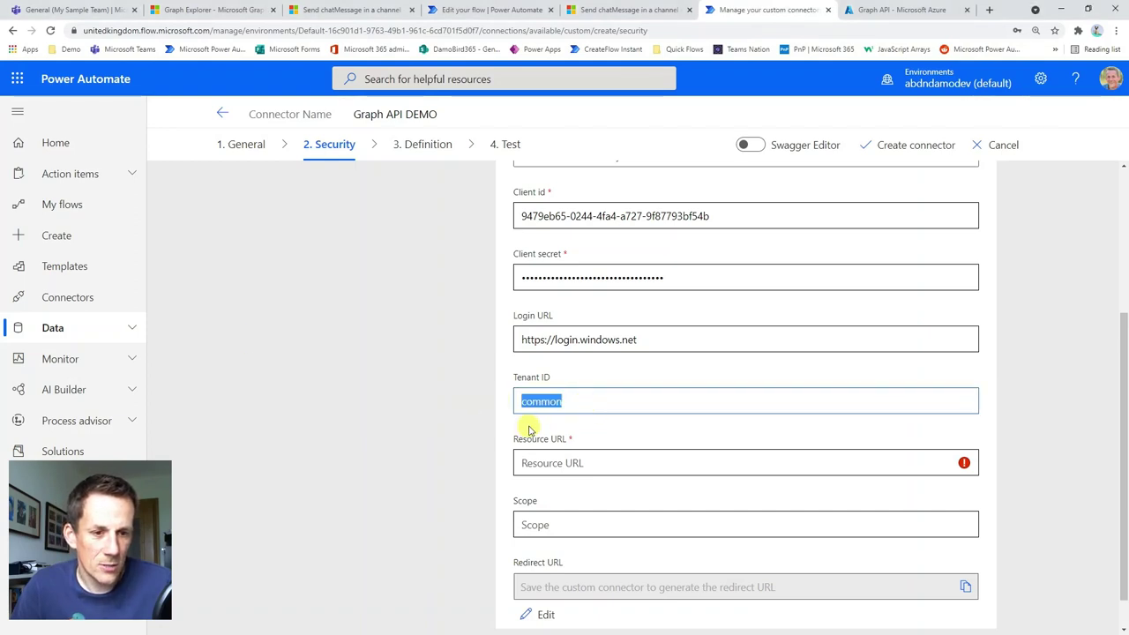
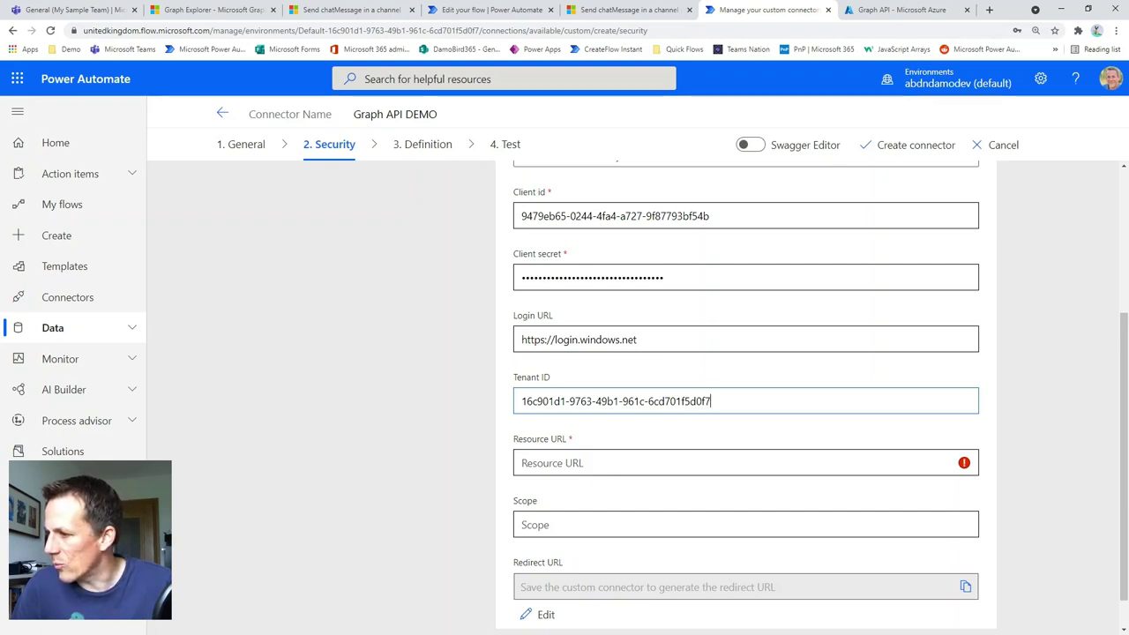
key("alt+Tab")
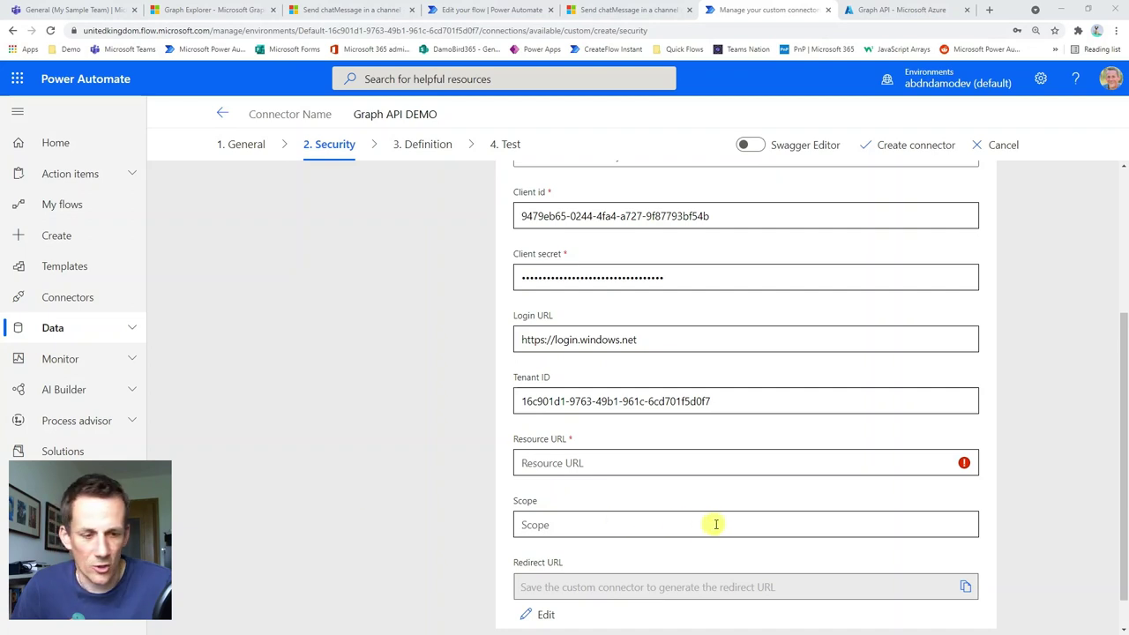
left_click(551, 464)
type("https://graph.microsoft.com")
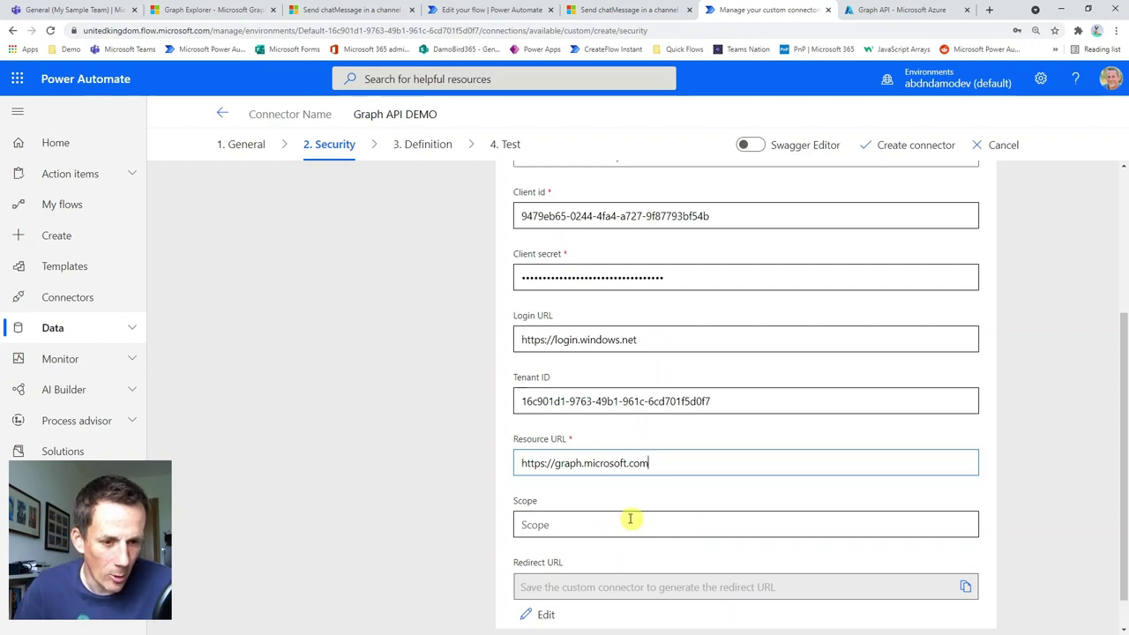
scroll(538, 494, "down", 1)
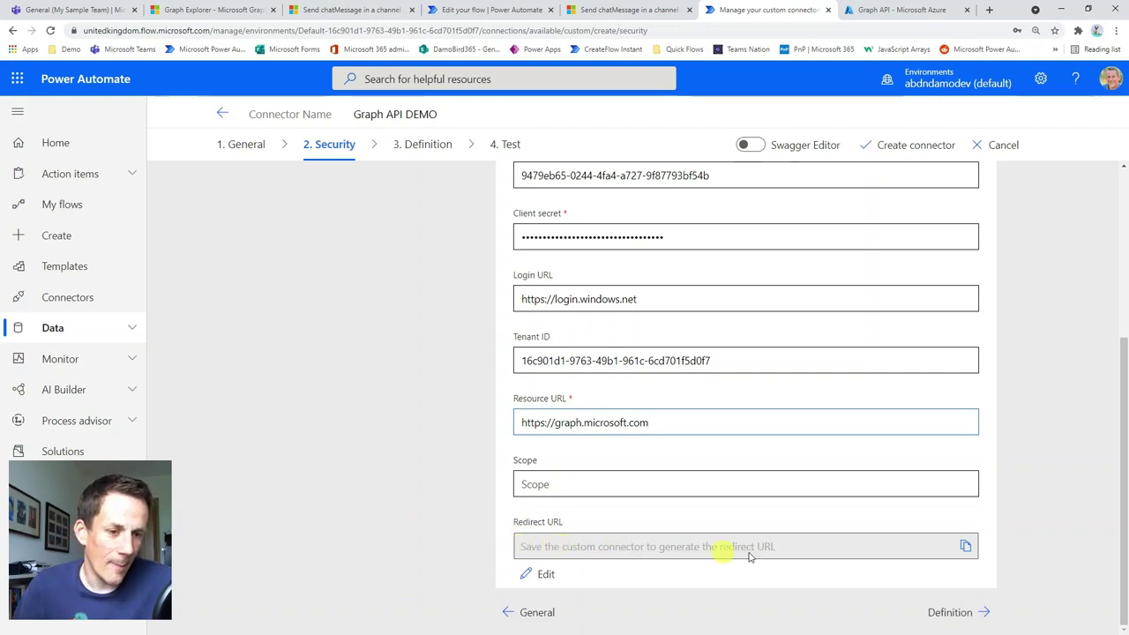
left_click(967, 548)
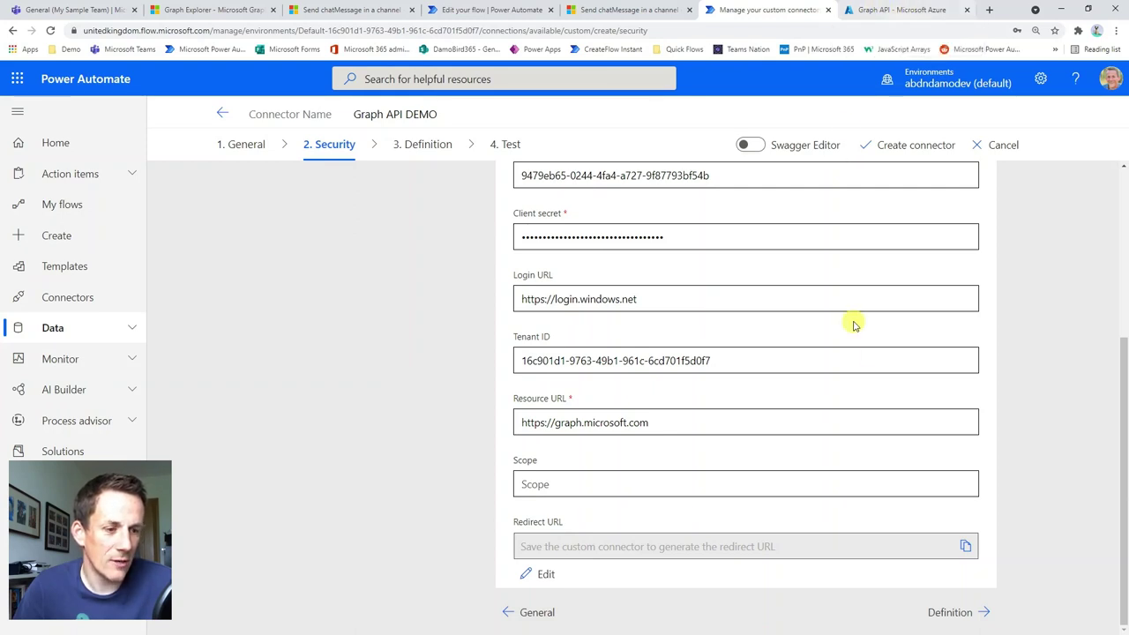
left_click(950, 616)
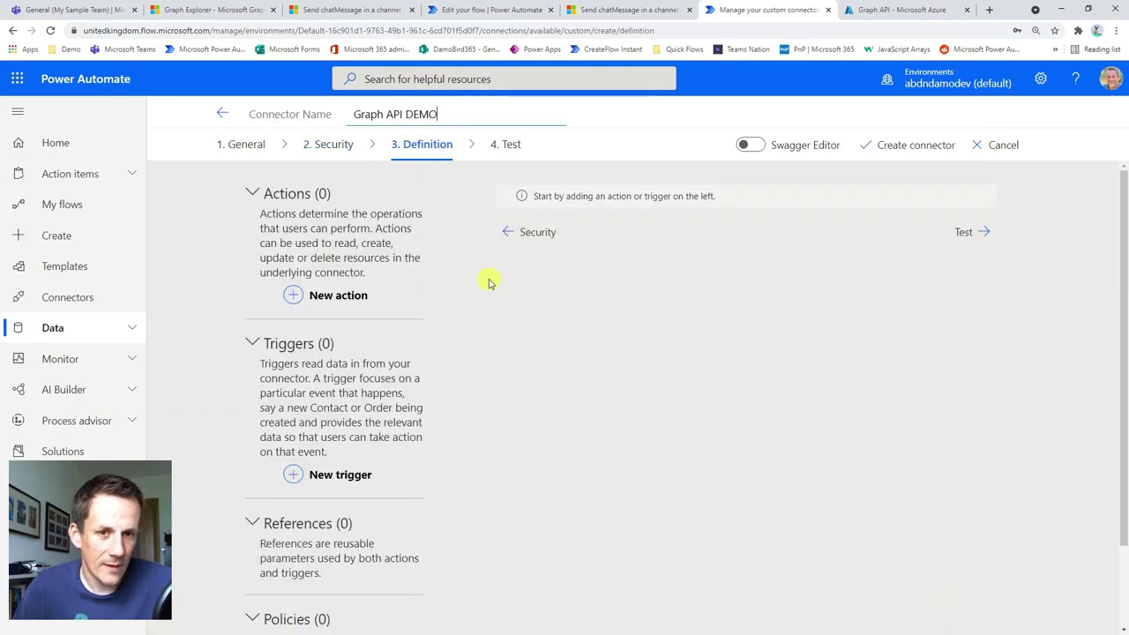
left_click(332, 146)
scroll(688, 533, "down", 3)
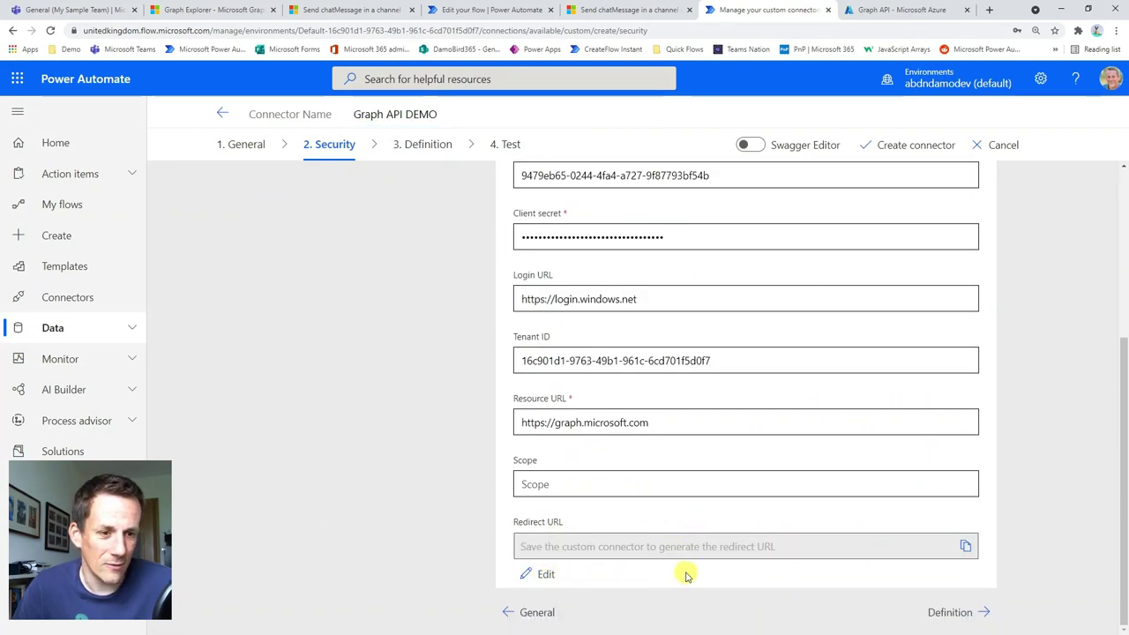
left_click(966, 548)
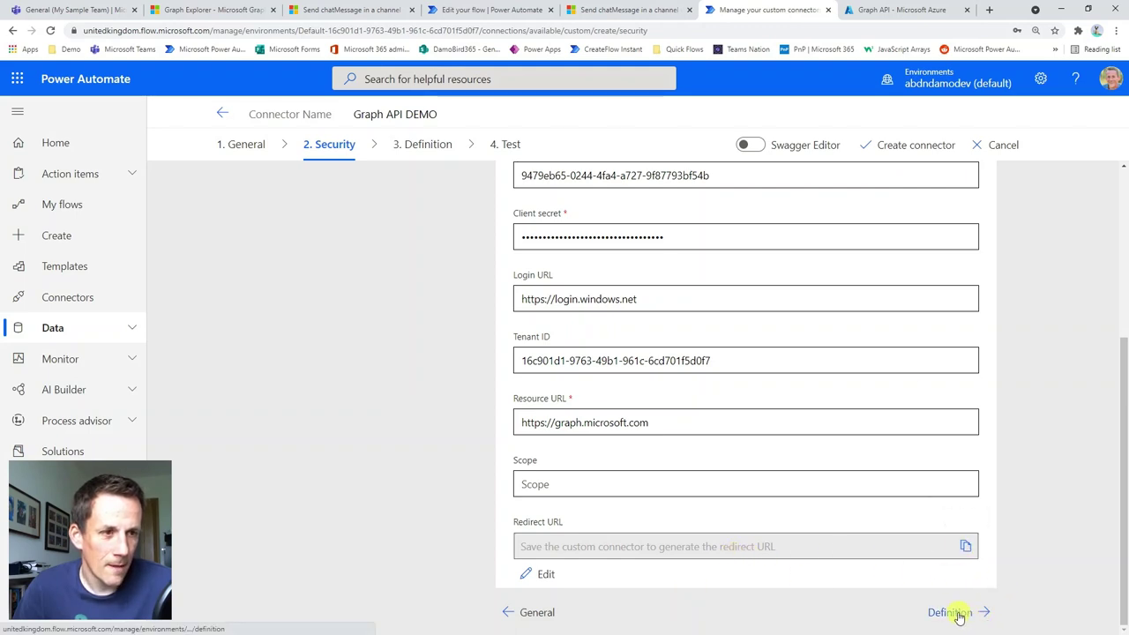
left_click(913, 148)
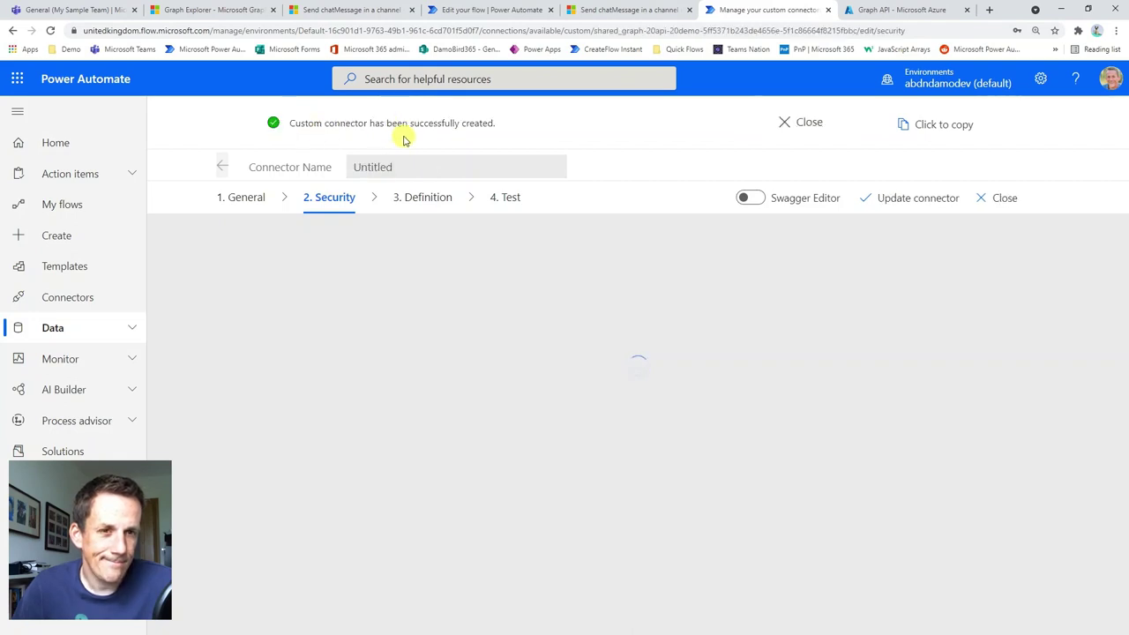
Check the connector's generated redirect URL, then return to the Azure Graph API app's permissions
scroll(693, 310, "down", 6)
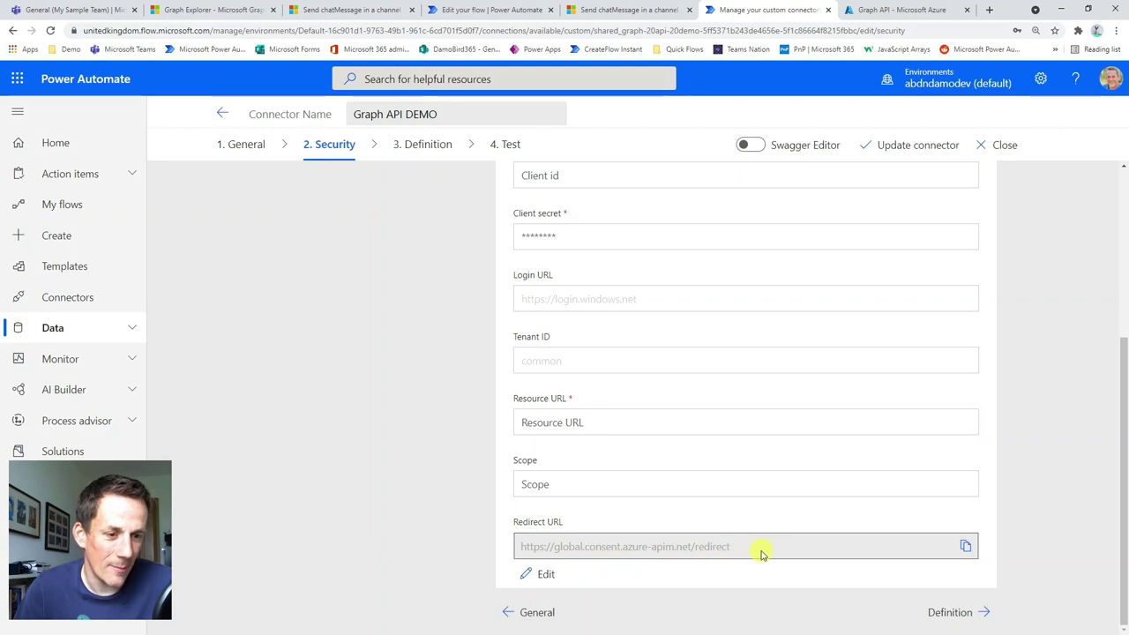
left_click(889, 11)
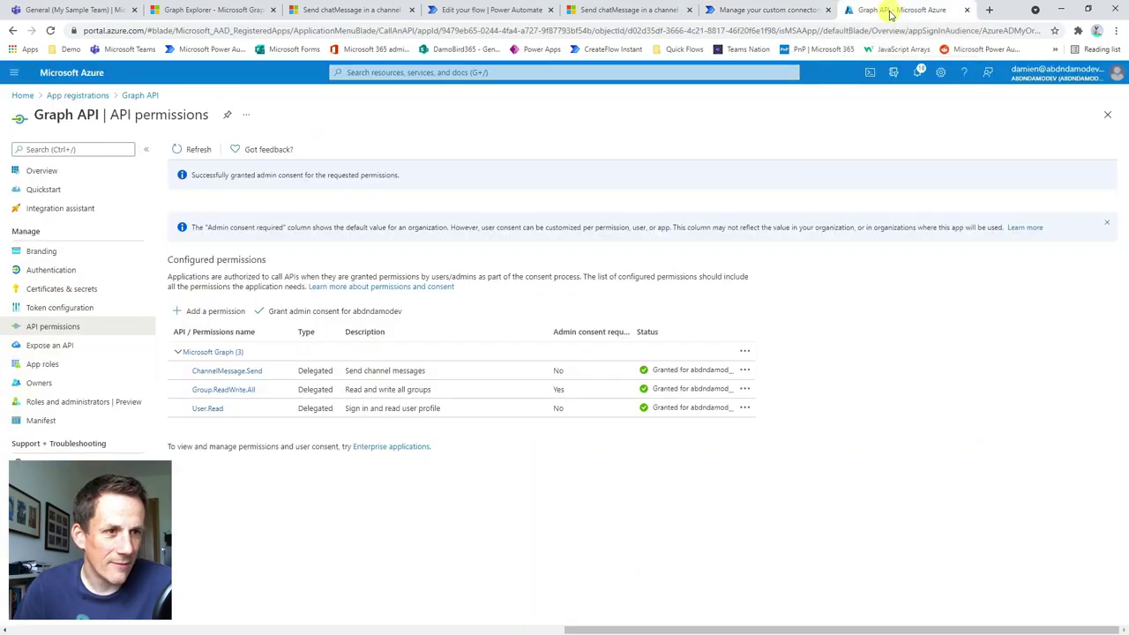
left_click(44, 277)
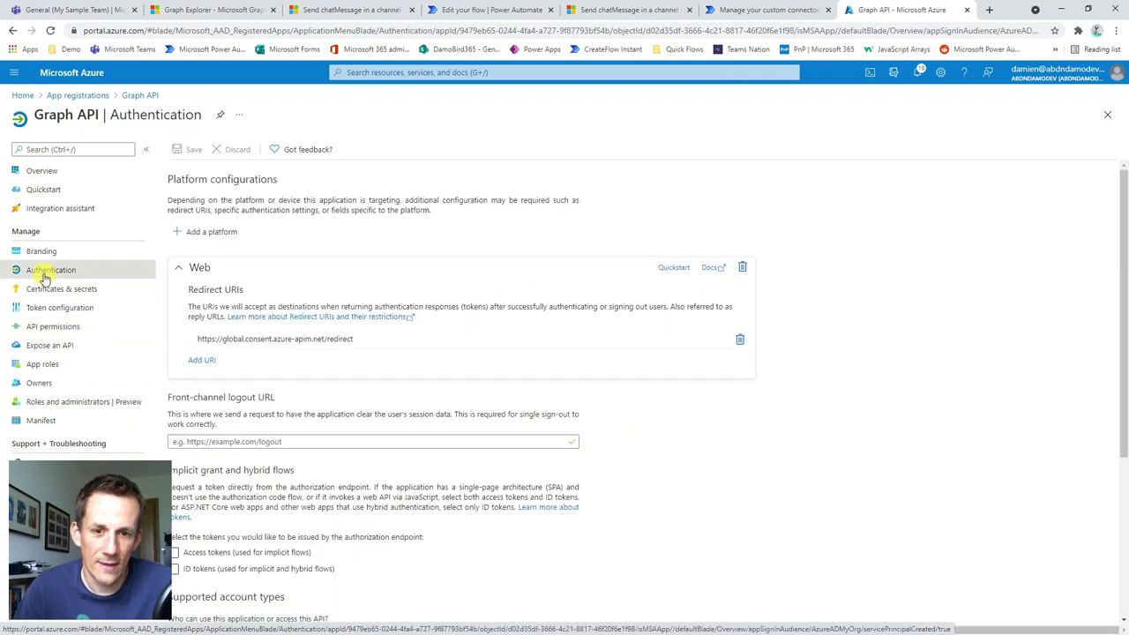
triple_click(365, 338)
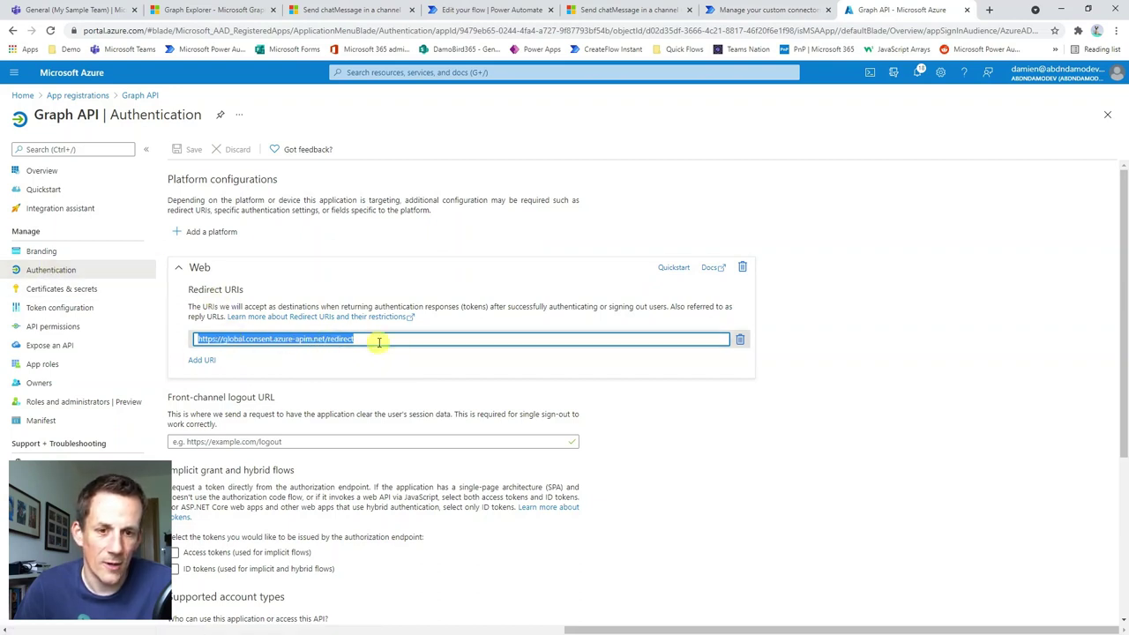
left_click(754, 11)
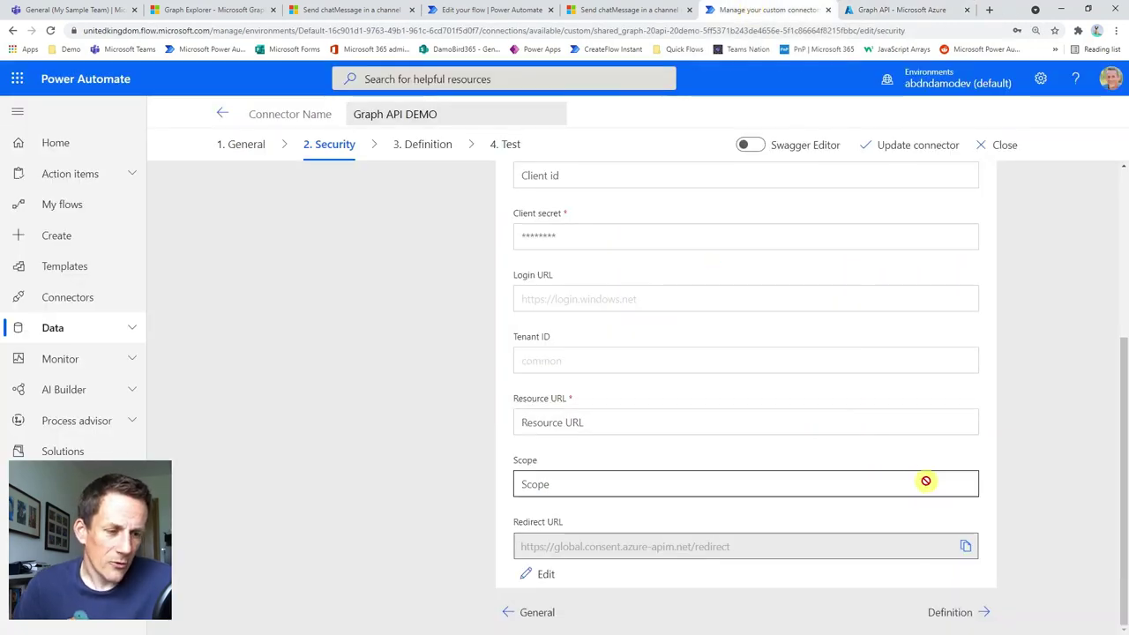
On the Definition step, add a new action with summary PosttoChannelv2
left_click(957, 612)
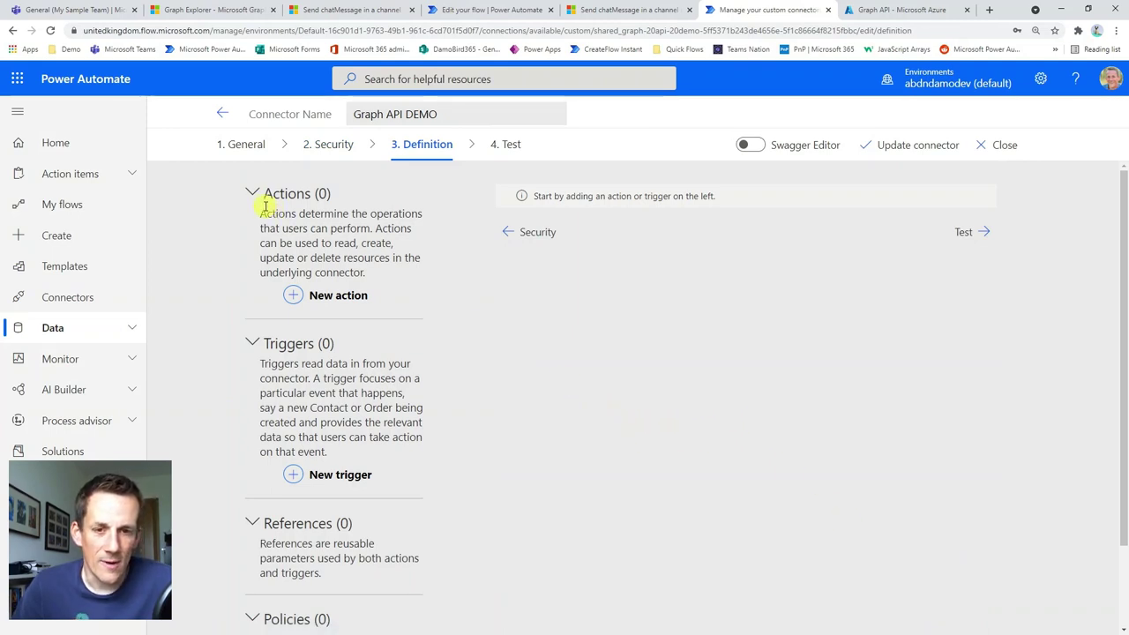
scroll(269, 375, "down", 1)
scroll(360, 494, "up", 1)
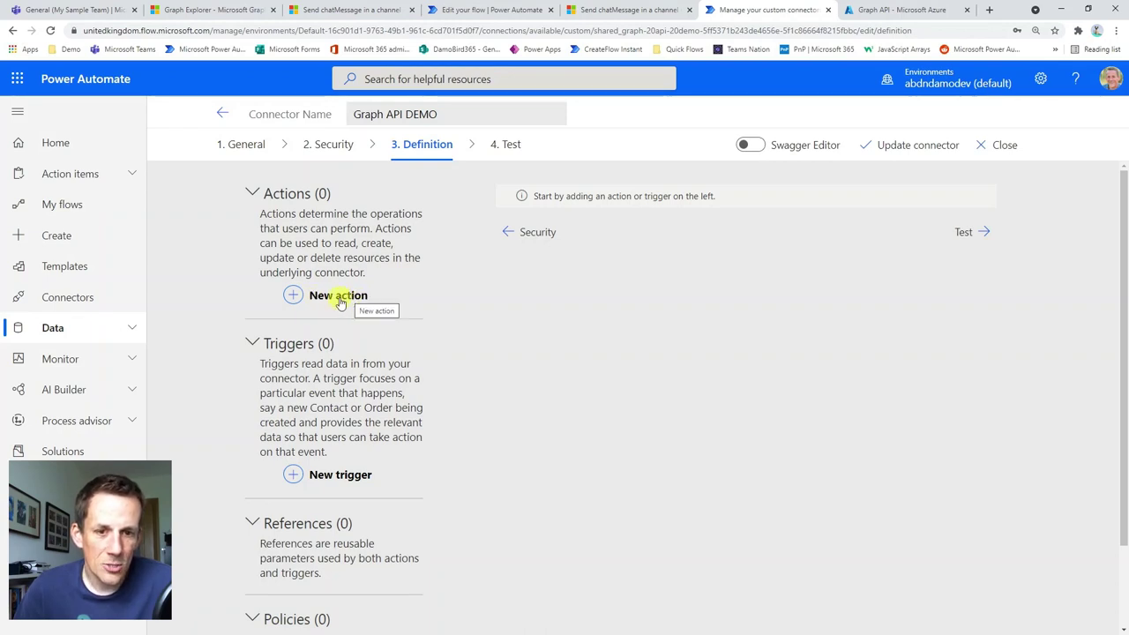
left_click(339, 300)
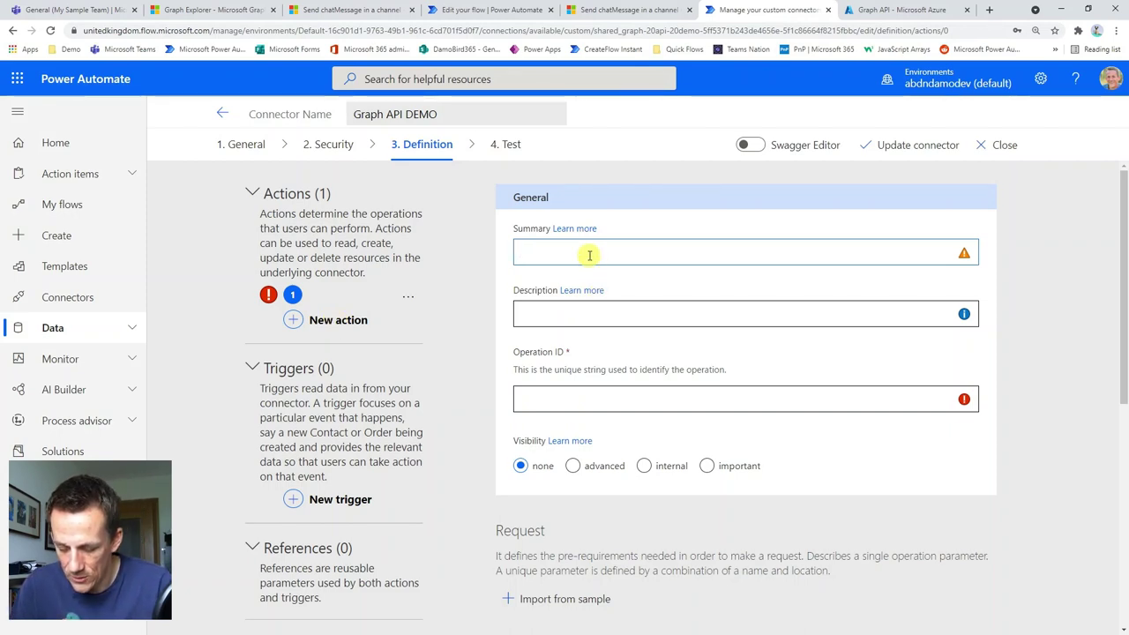
type("PostM")
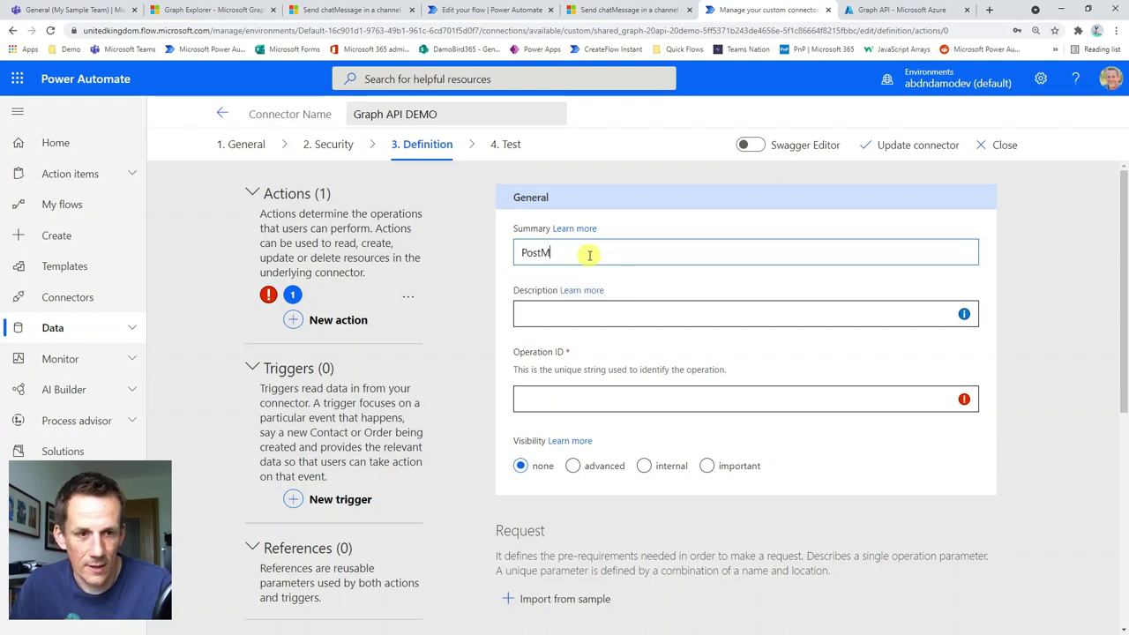
key("BackSpace")
type("toC")
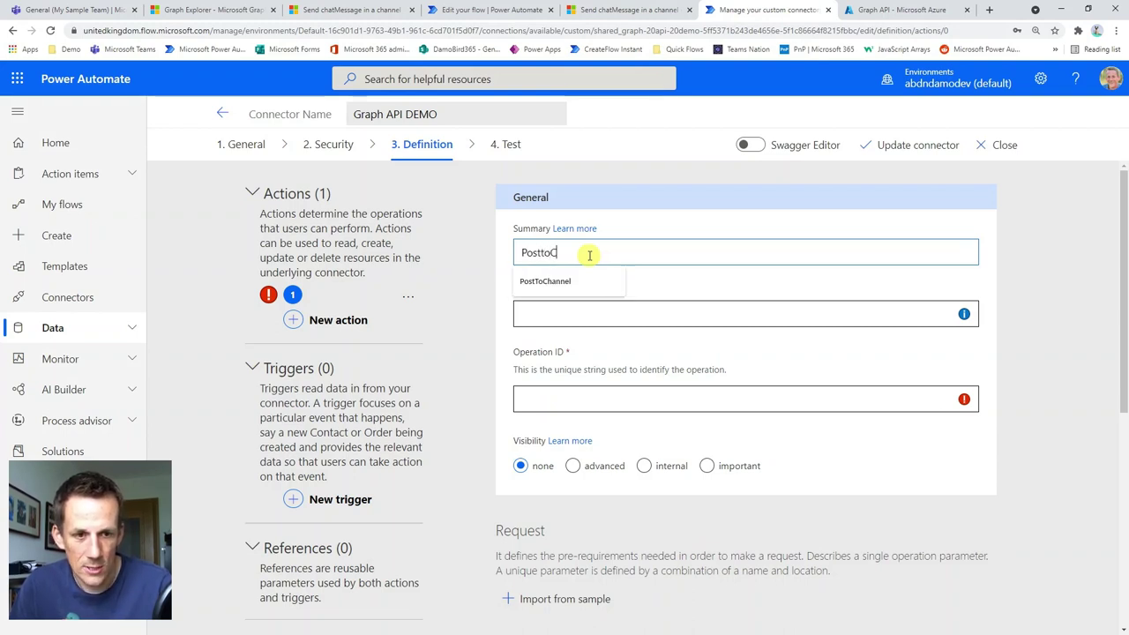
type("hannel")
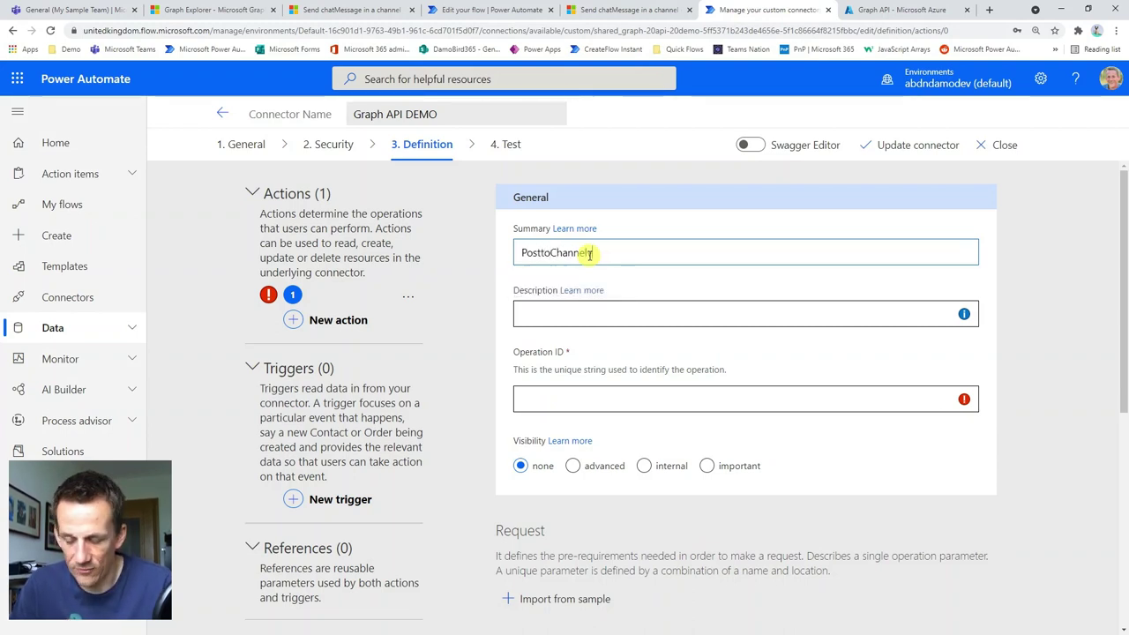
type("v2")
Give the action description 123, operation ID PosttoChannelv2, and visibility important
left_click(544, 313)
type("123")
left_click(572, 407)
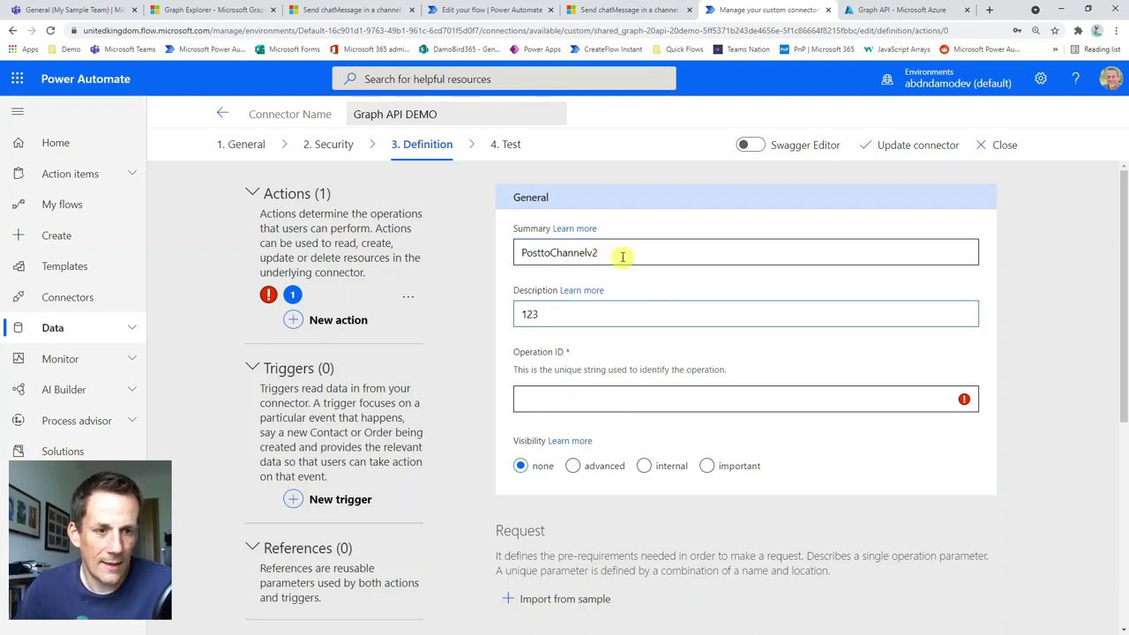
left_click_drag(617, 252, 461, 255)
left_click(527, 394)
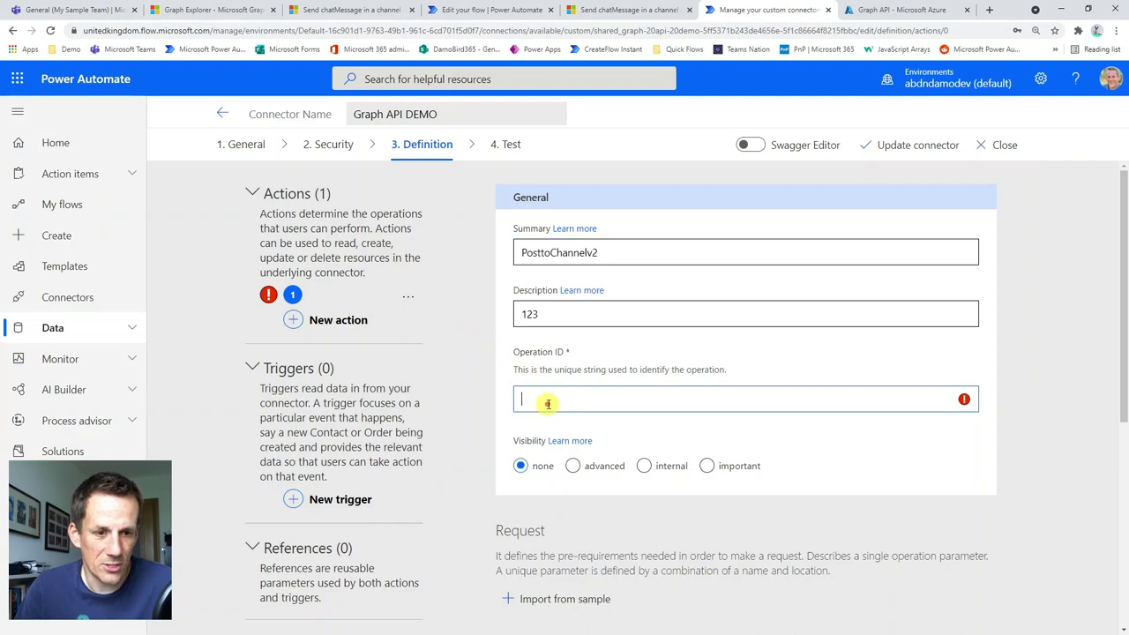
key("ctrl+v")
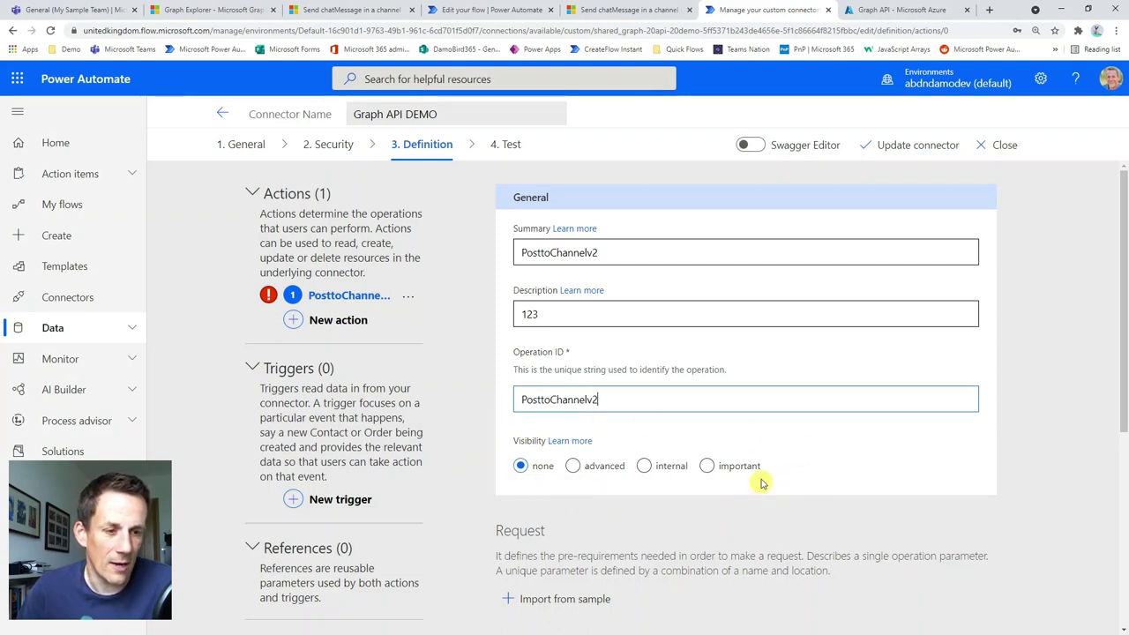
left_click(706, 466)
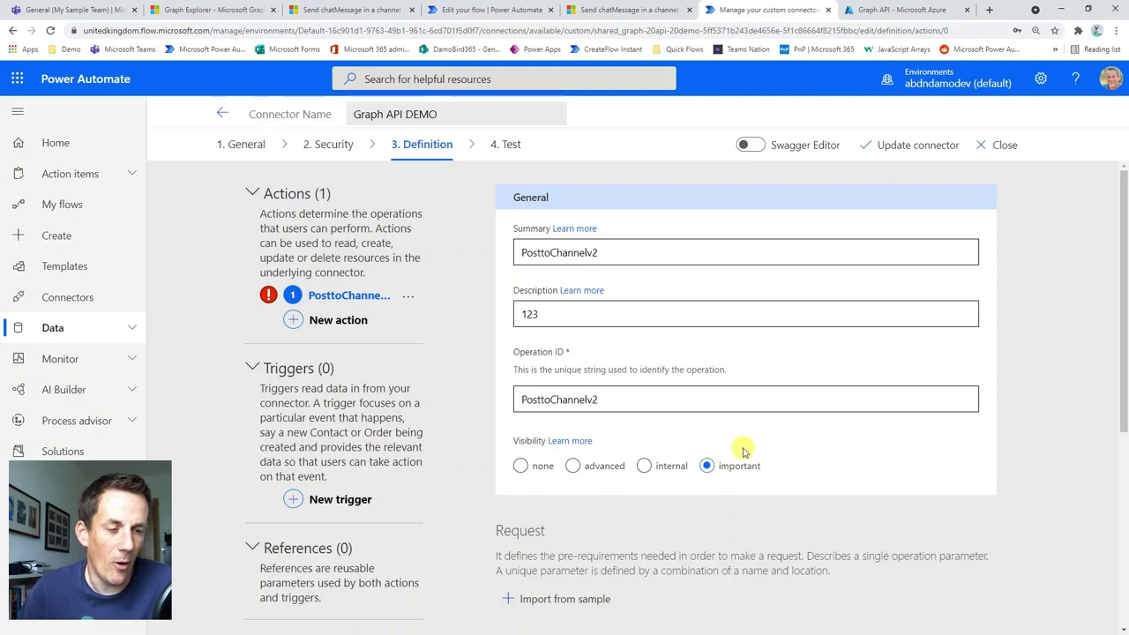
scroll(671, 446, "down", 2)
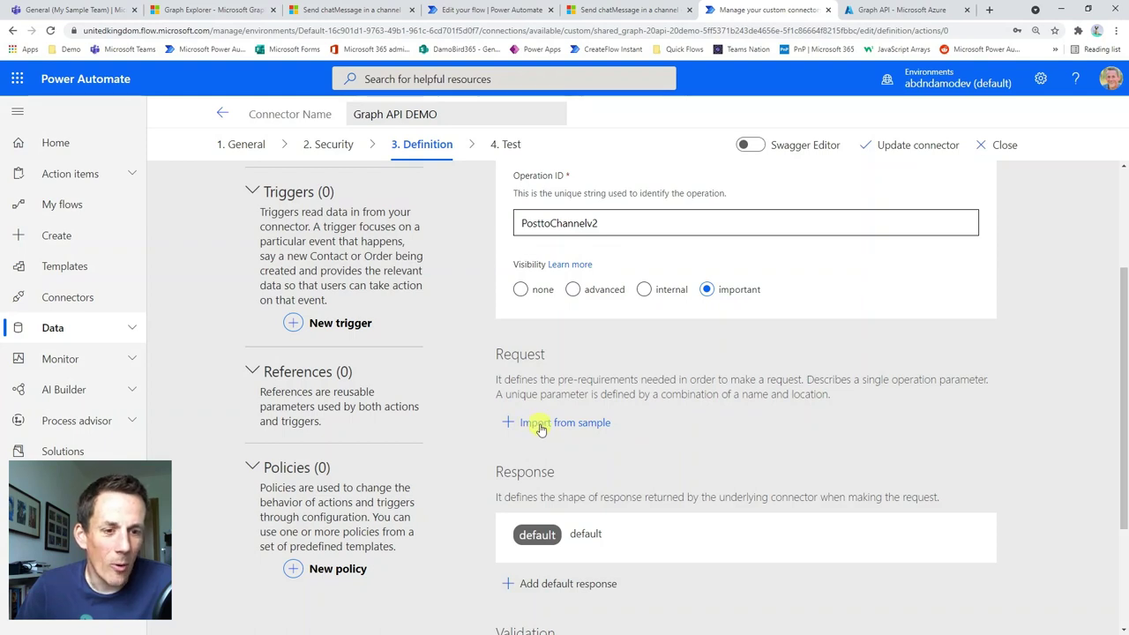
Start an Import from sample request with the POST verb, then go back to Graph Explorer
left_click(540, 427)
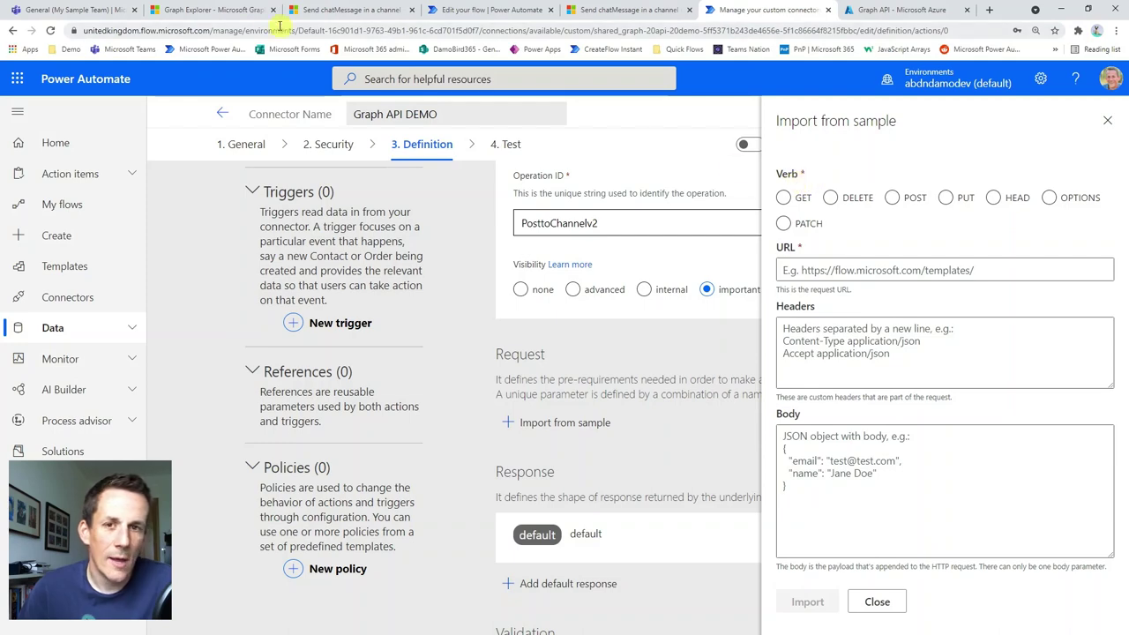
left_click(233, 10)
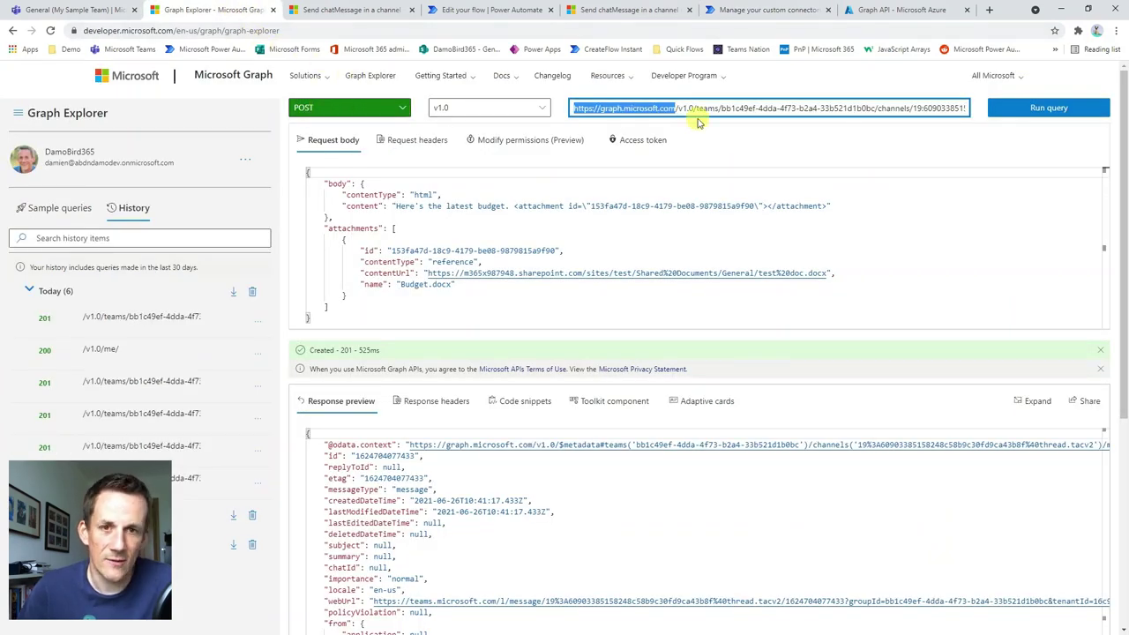
left_click(767, 11)
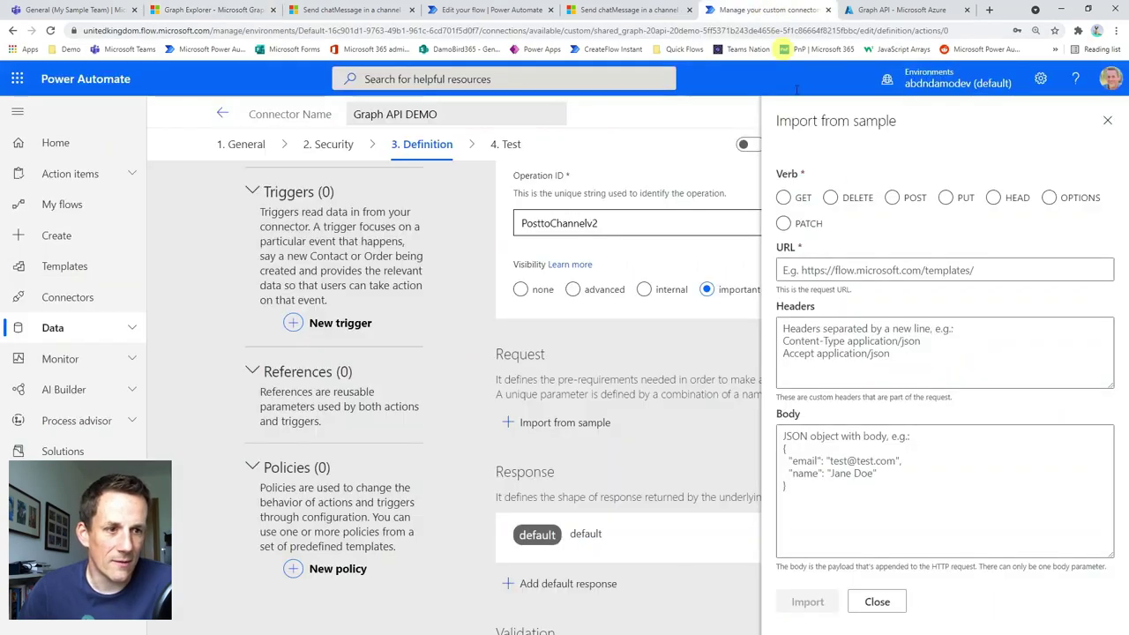
left_click(892, 198)
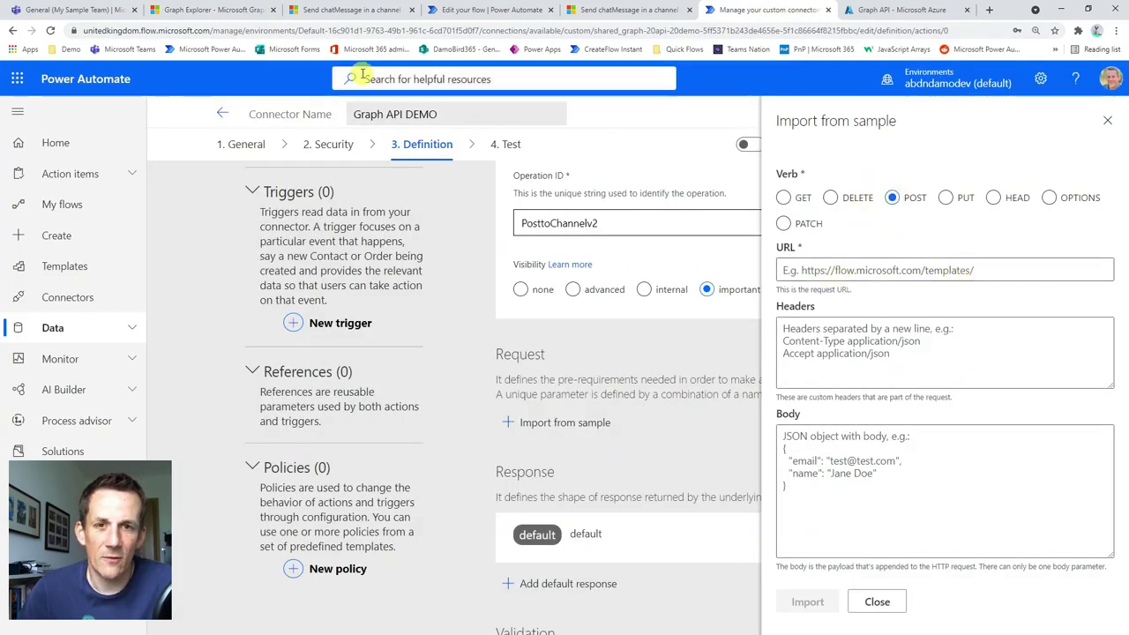
left_click(201, 8)
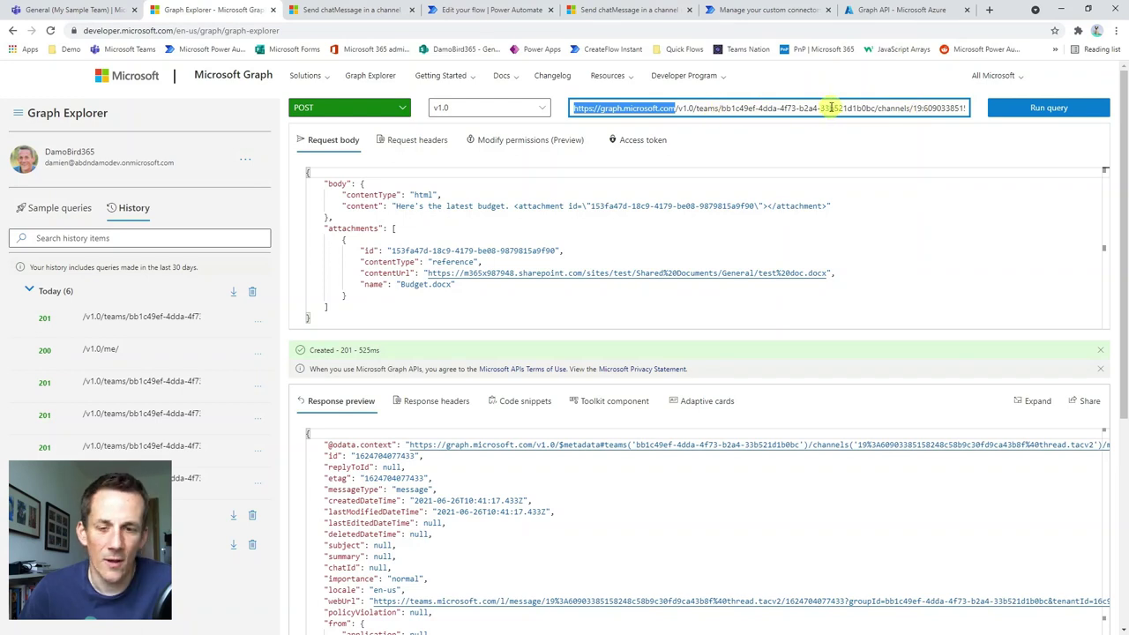
Load the Microsoft Teams 'Hello world' channel-message POST sample and select its request URL
left_click(55, 212)
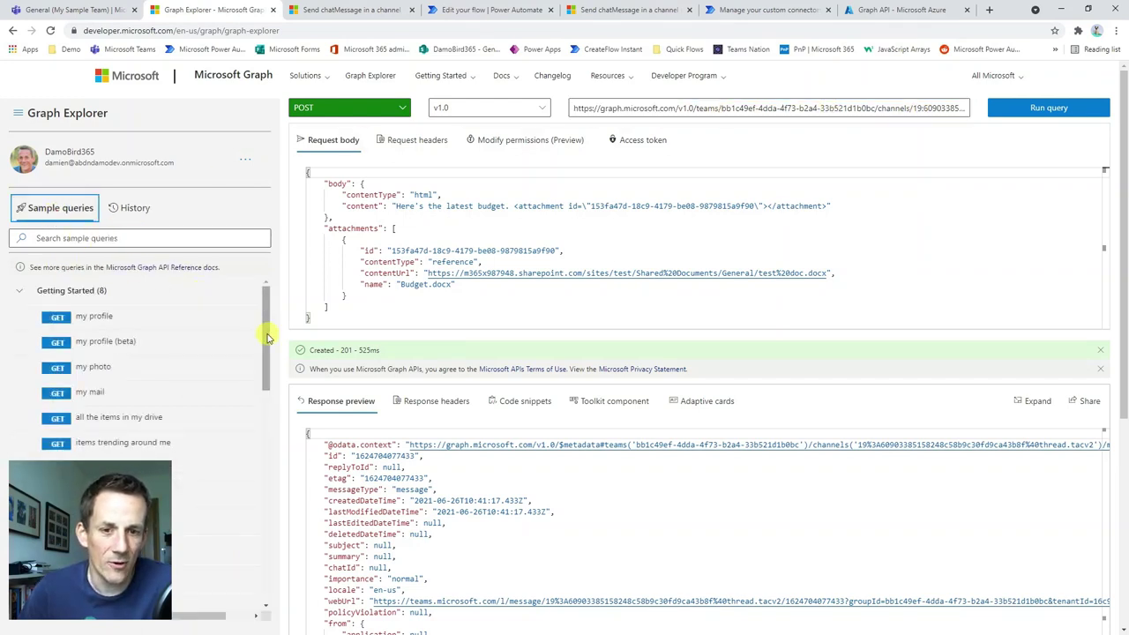
left_click_drag(269, 337, 249, 442)
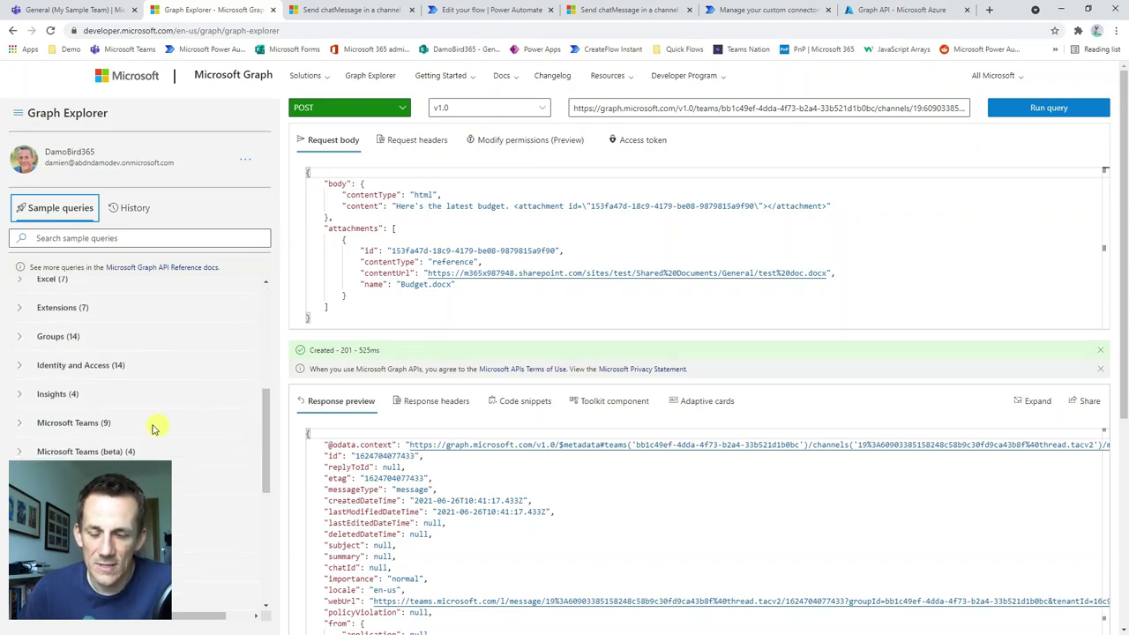
left_click(36, 426)
left_click(216, 534)
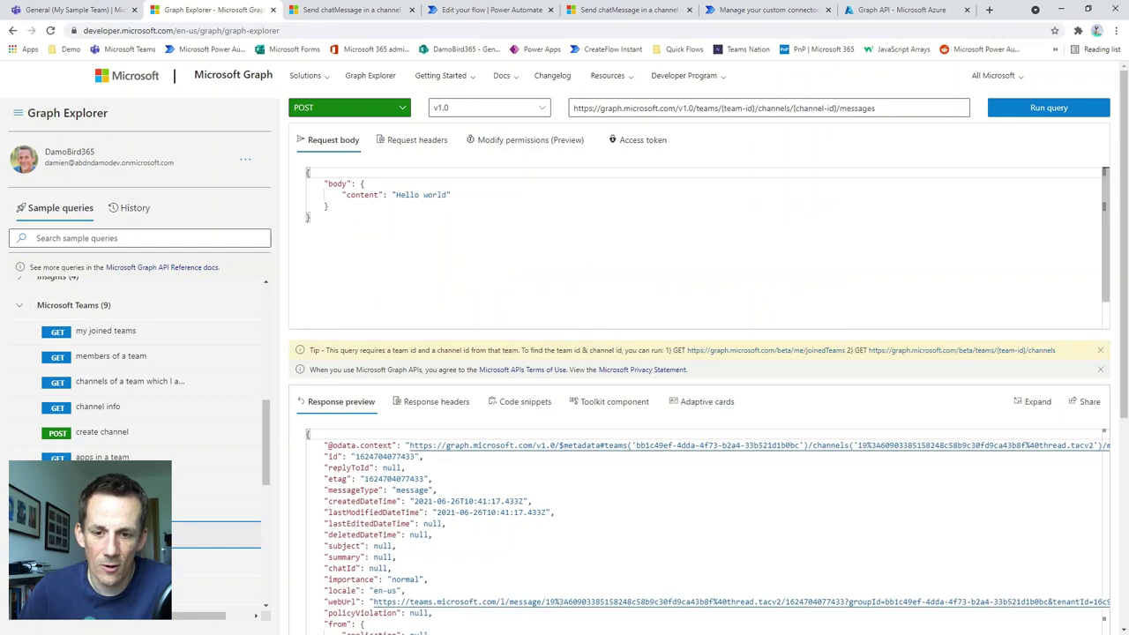
left_click_drag(907, 110, 452, 113)
key("ctrl+c")
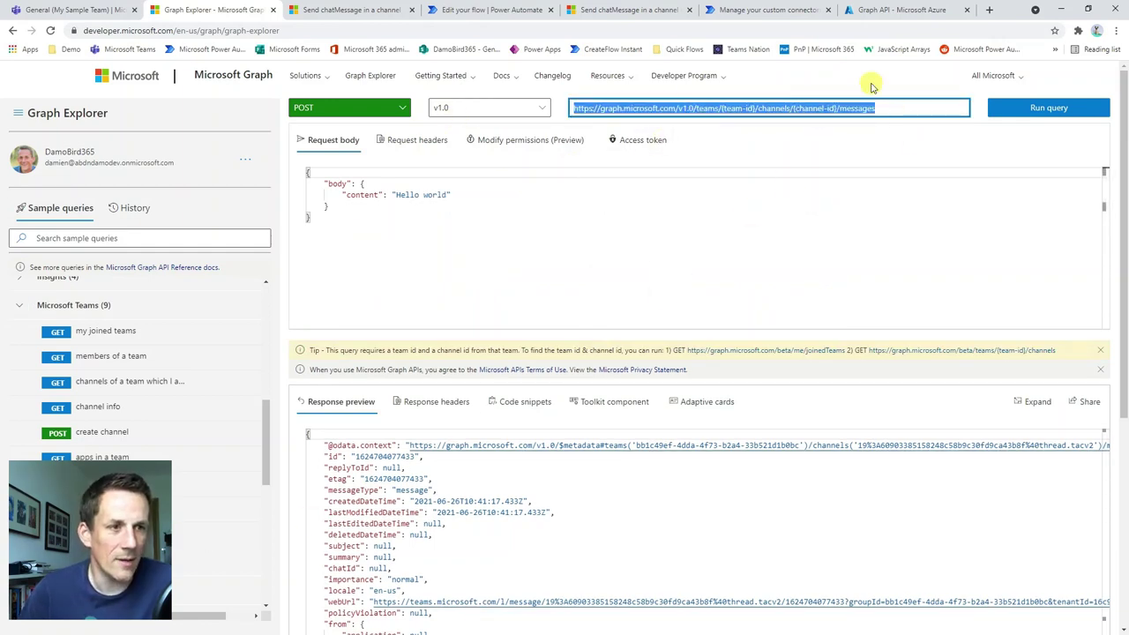
Paste the Graph URL ending /v1.0/teams/{team-id}/channels/{channel-id}/messages as the sample request URL
left_click(754, 10)
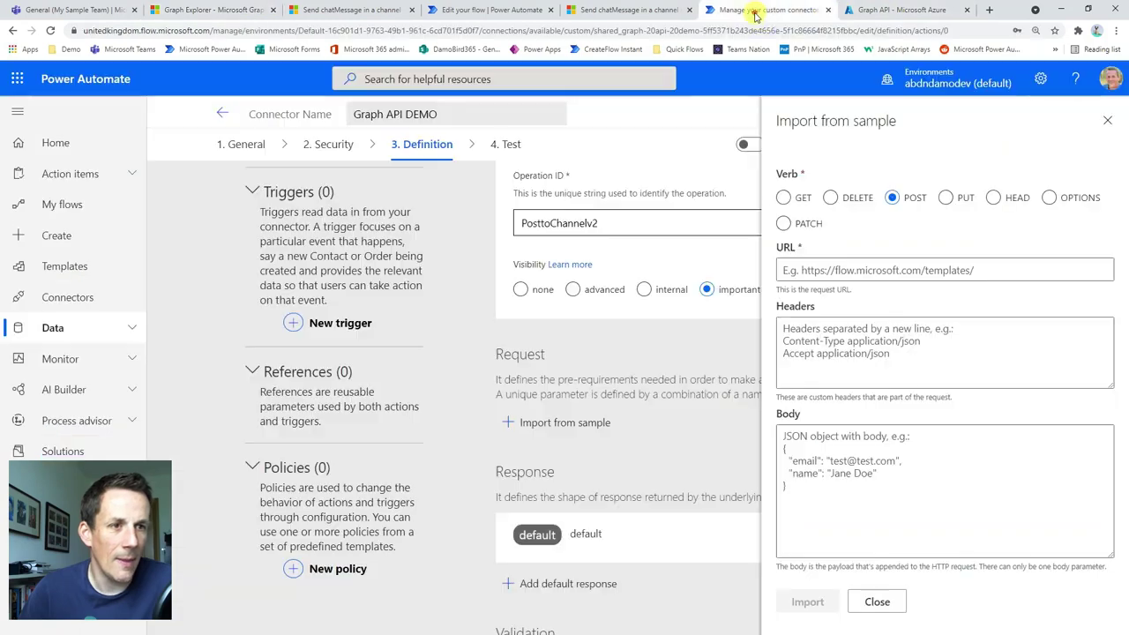
left_click(997, 269)
key("ctrl+v")
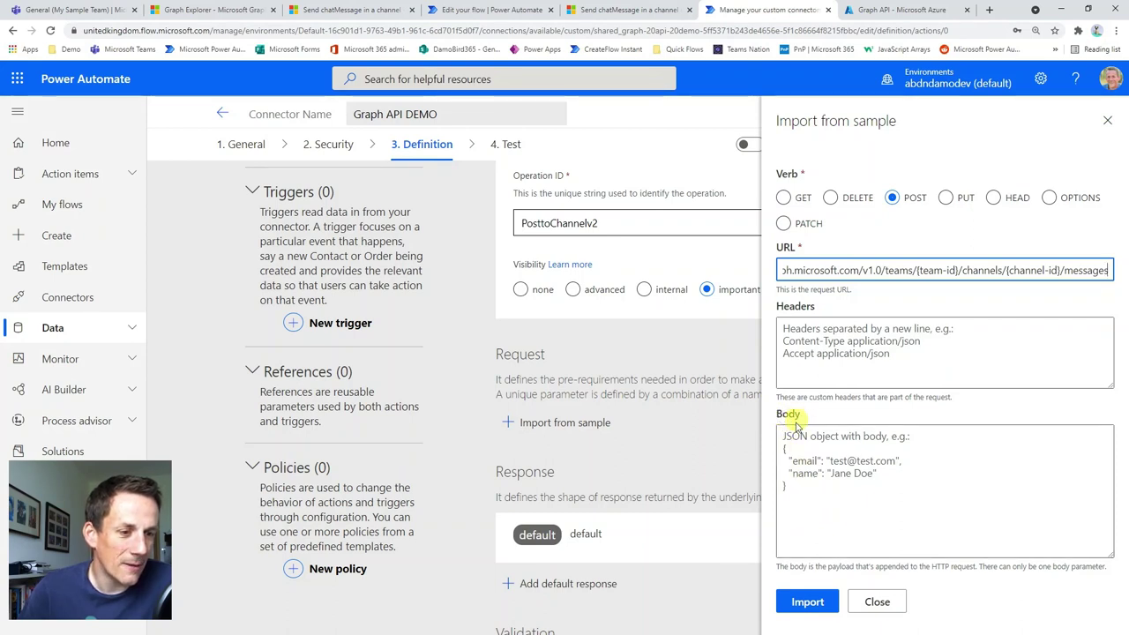
Reload the earlier 201 channel-message request with Budget.docx from History and select its whole JSON body
left_click(191, 12)
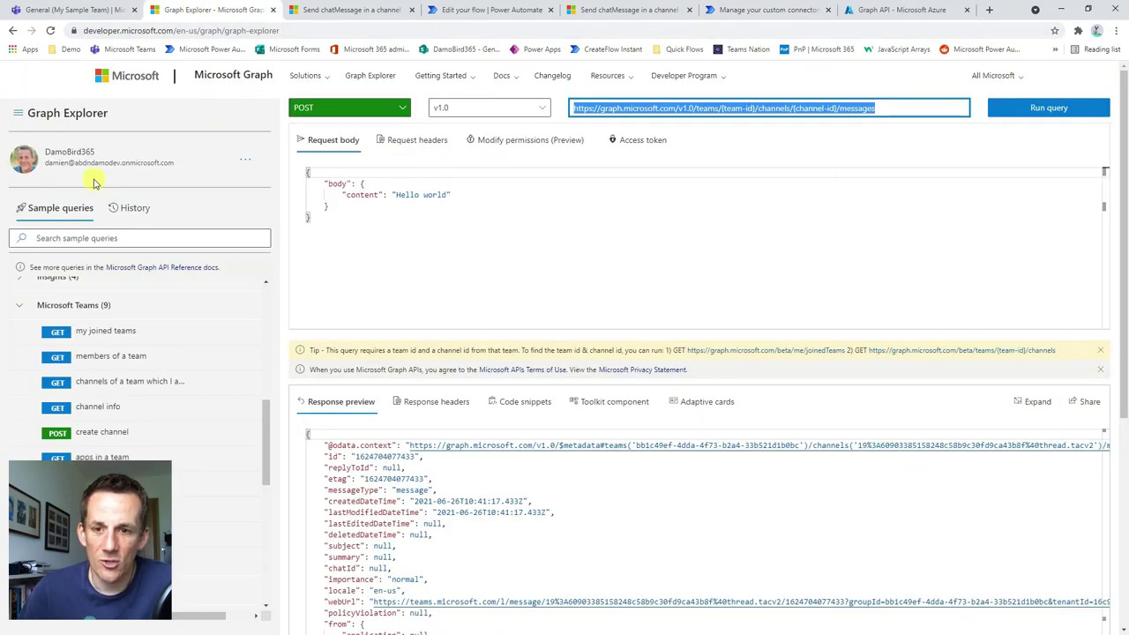
left_click(132, 210)
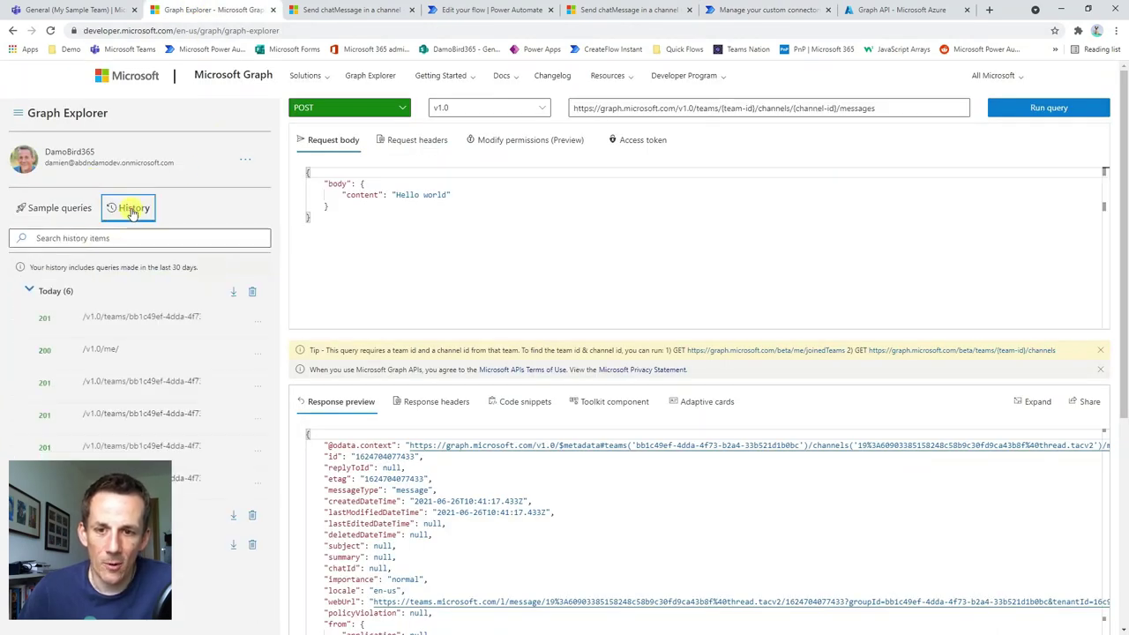
left_click(145, 317)
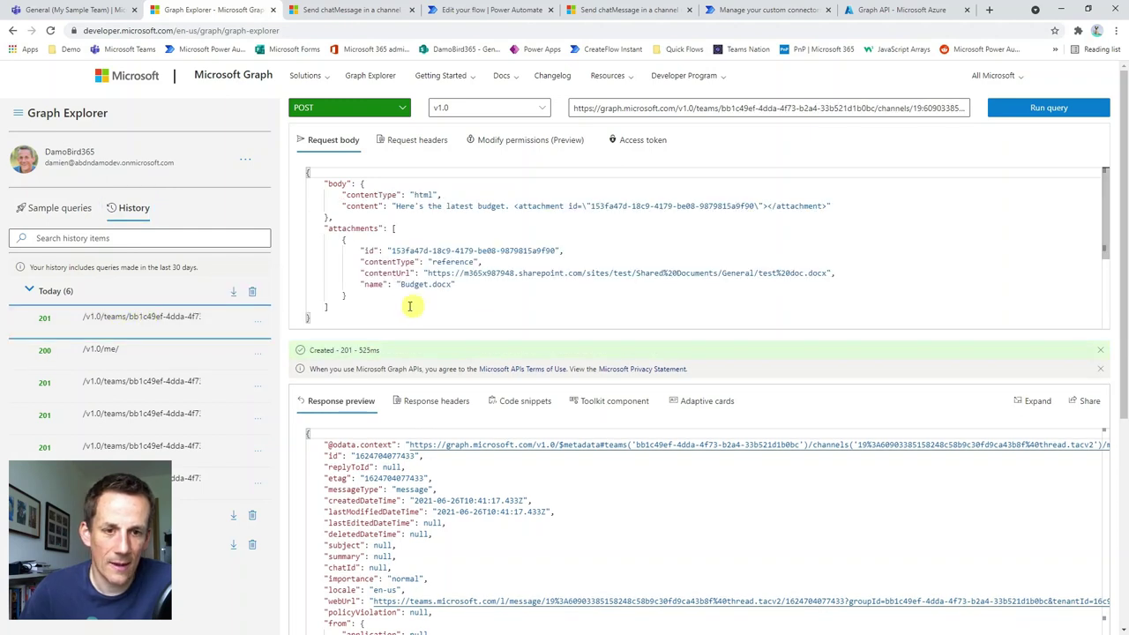
left_click_drag(312, 315, 284, 181)
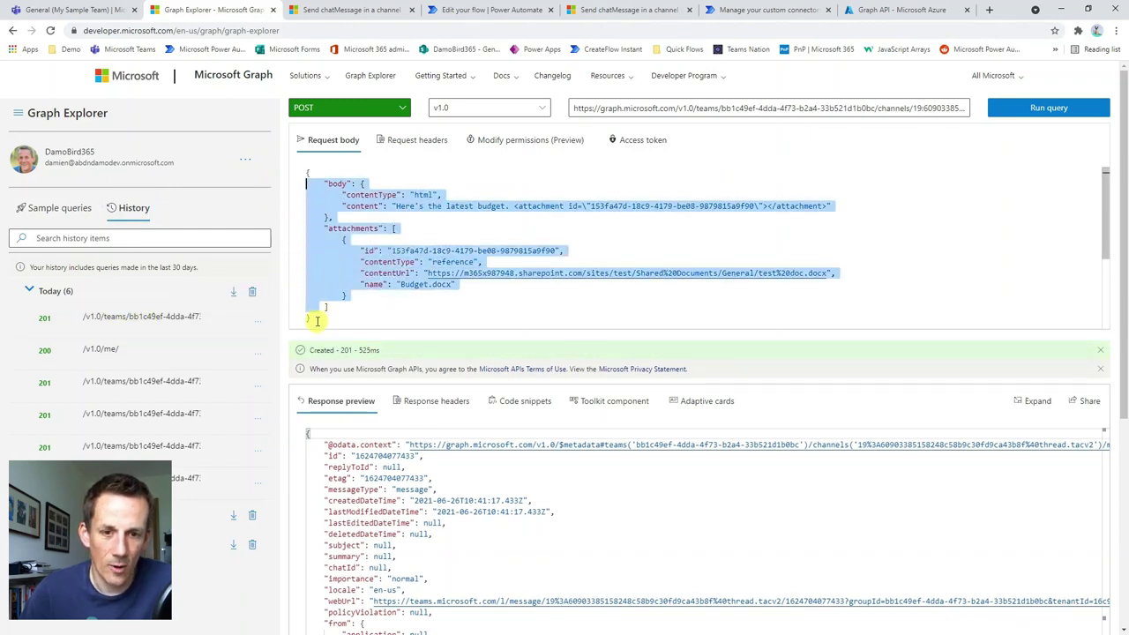
left_click(315, 320)
left_click_drag(308, 313, 305, 169)
key("ctrl+c")
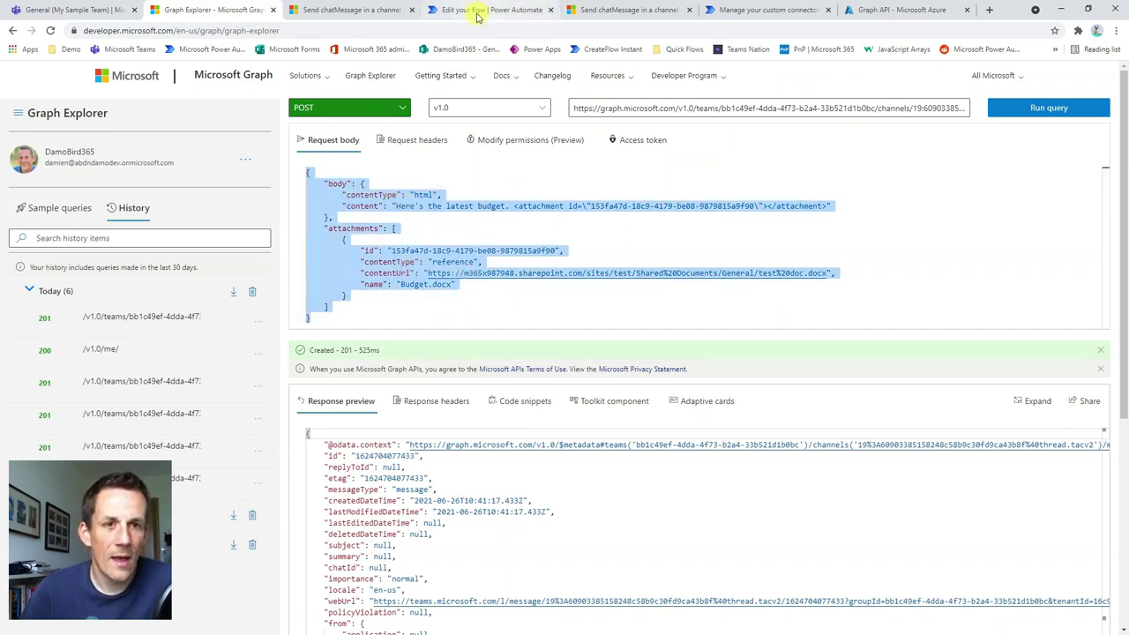
Paste the copied JSON as the sample body, import it, and confirm validation succeeded
left_click(798, 12)
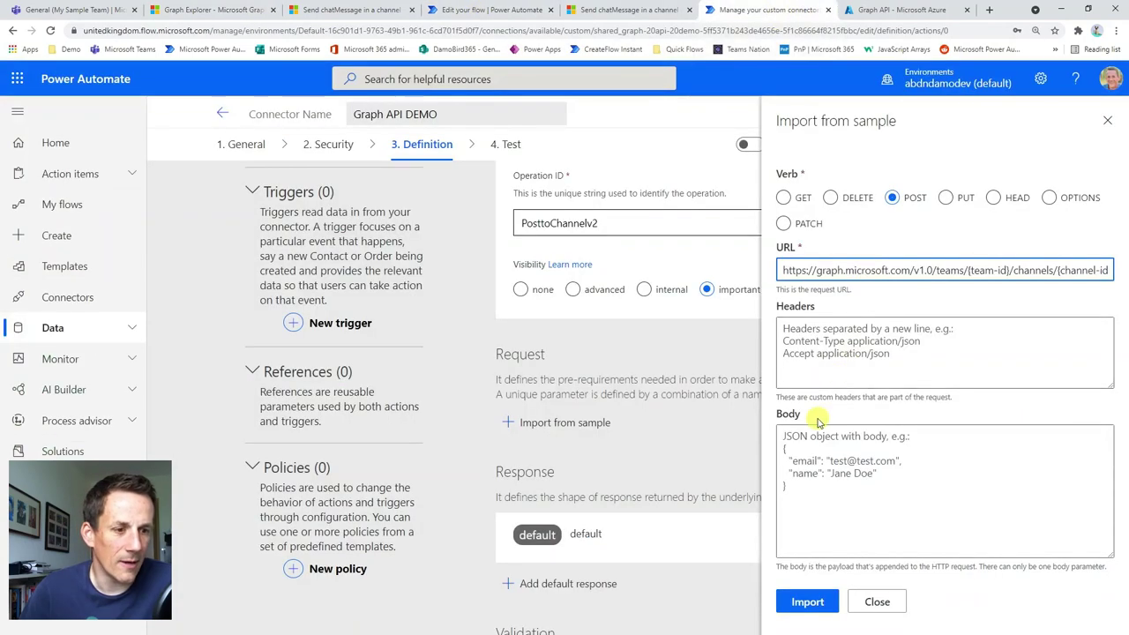
left_click(787, 496)
key("ctrl+v")
left_click(804, 603)
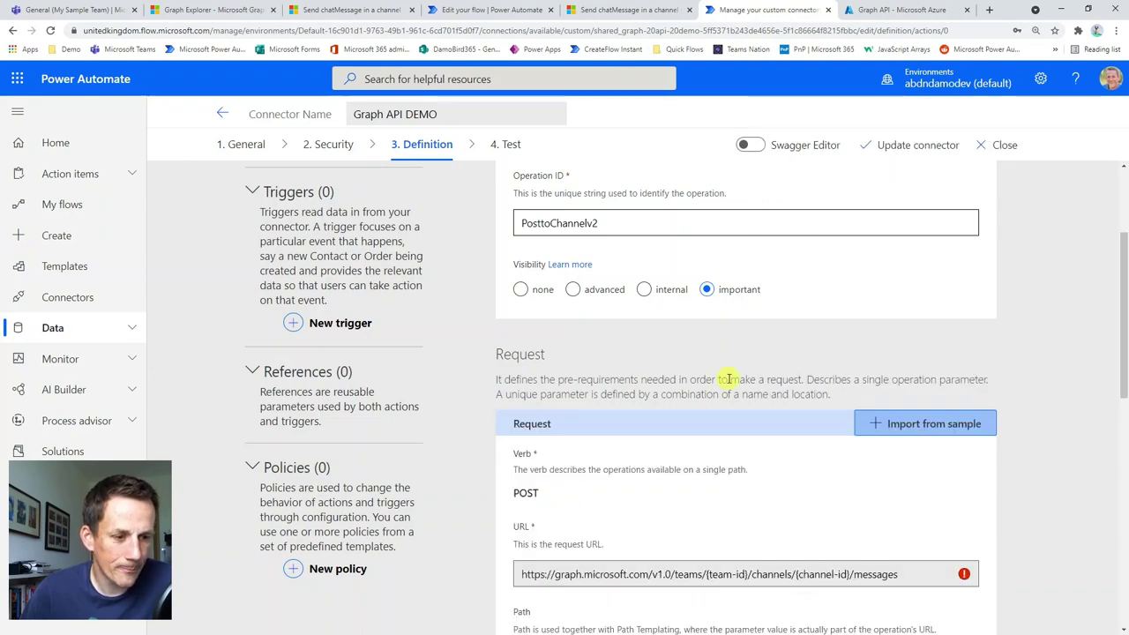
scroll(728, 379, "down", 3)
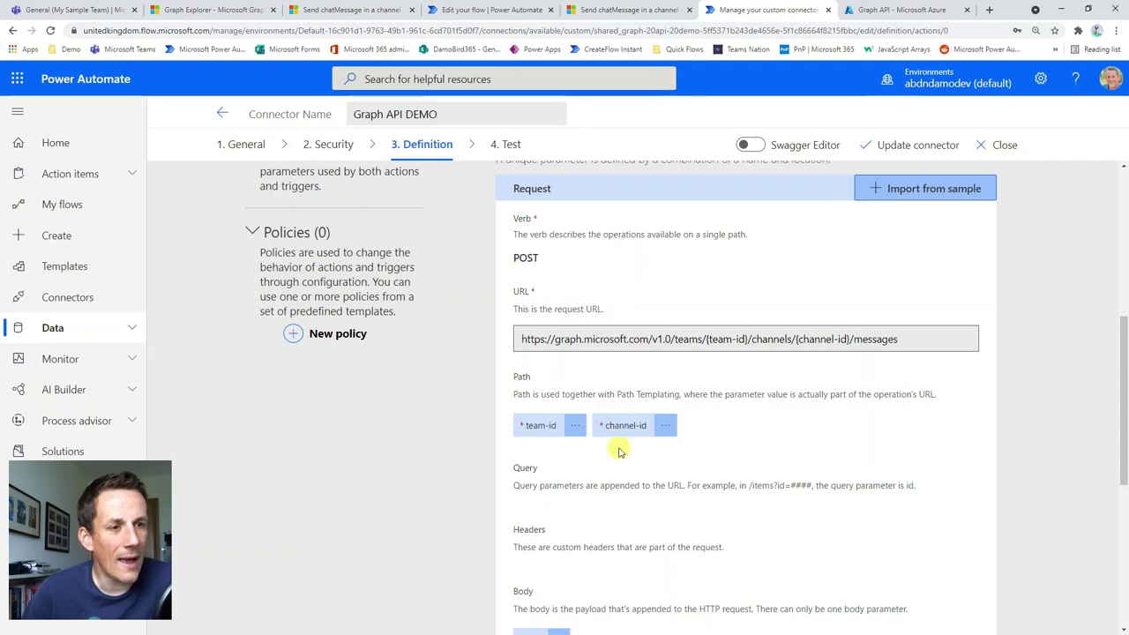
scroll(618, 452, "down", 3)
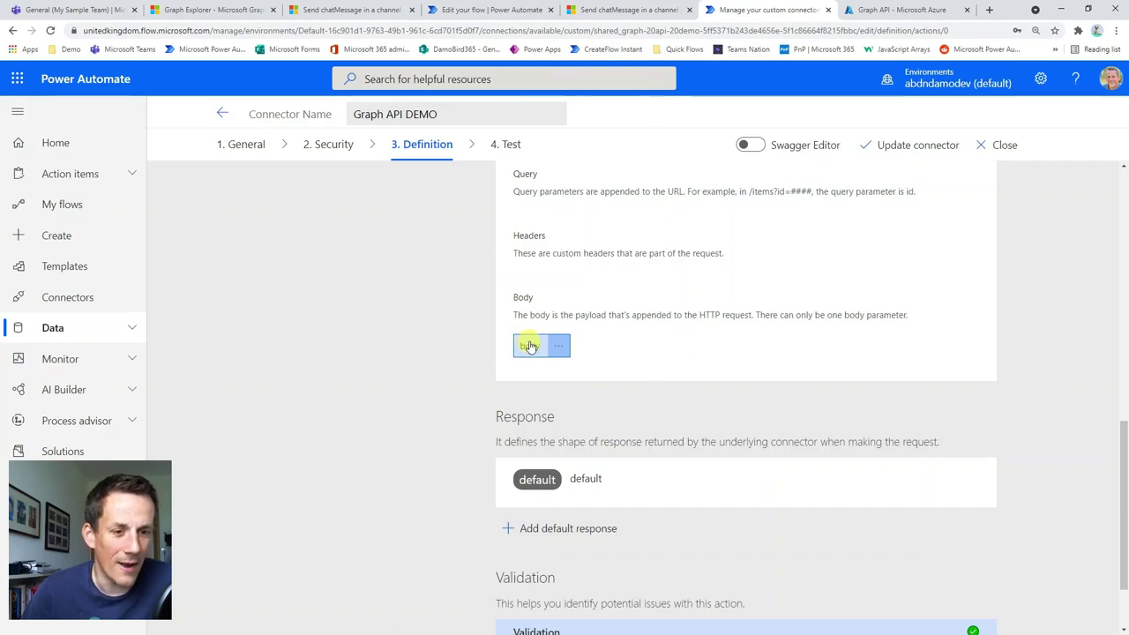
scroll(630, 361, "down", 1)
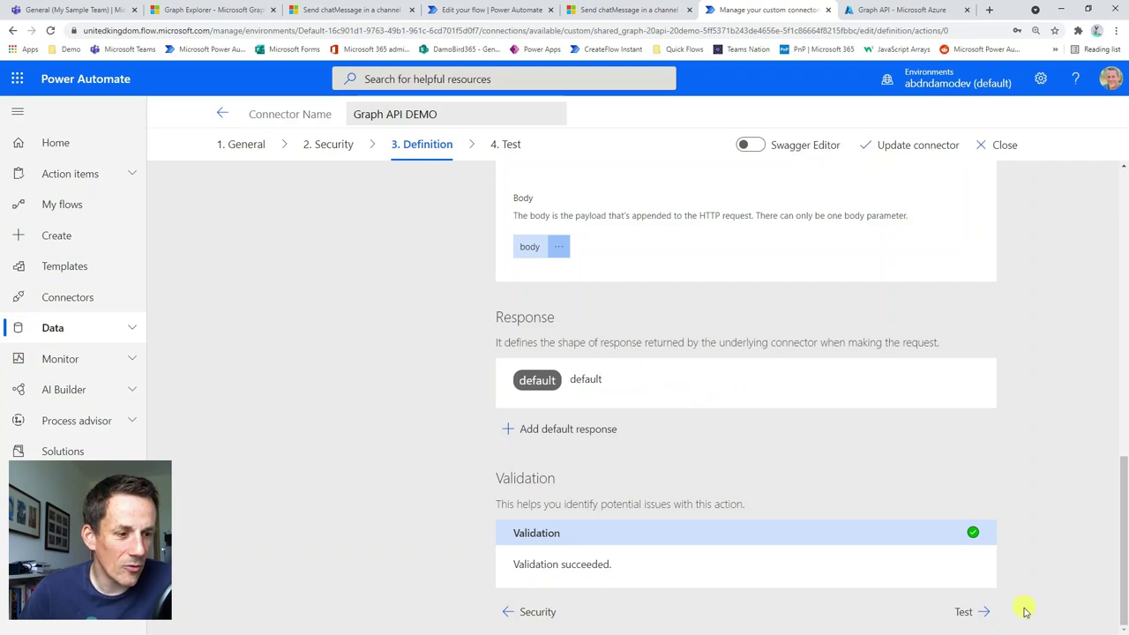
Create a new signed-in connection with the demo account and update the Graph API DEMO connector
left_click(968, 611)
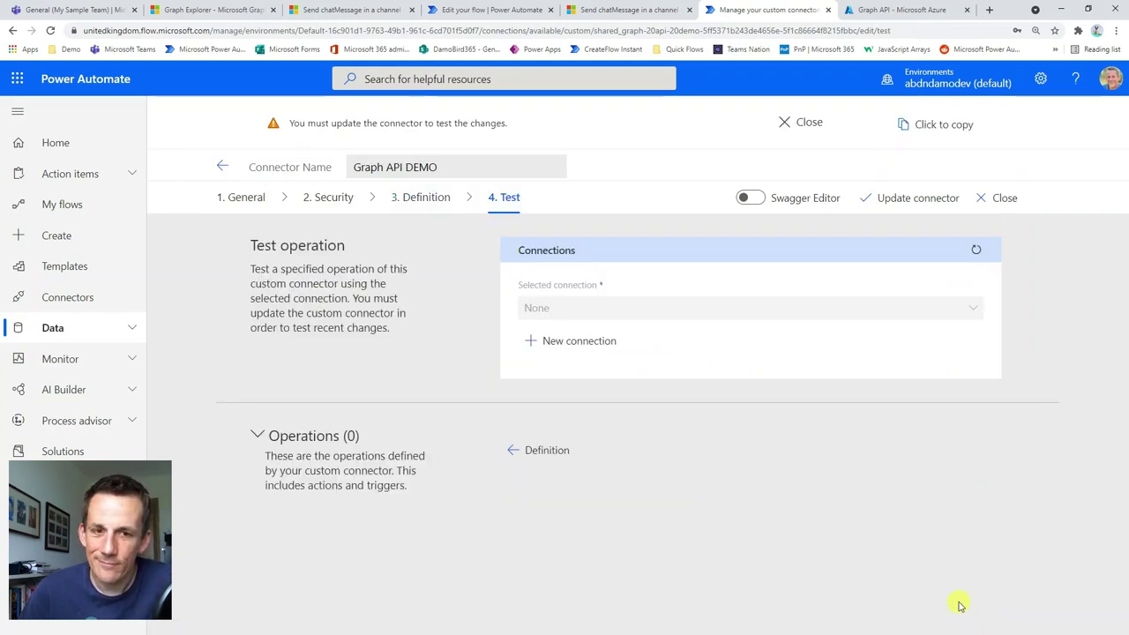
left_click(571, 343)
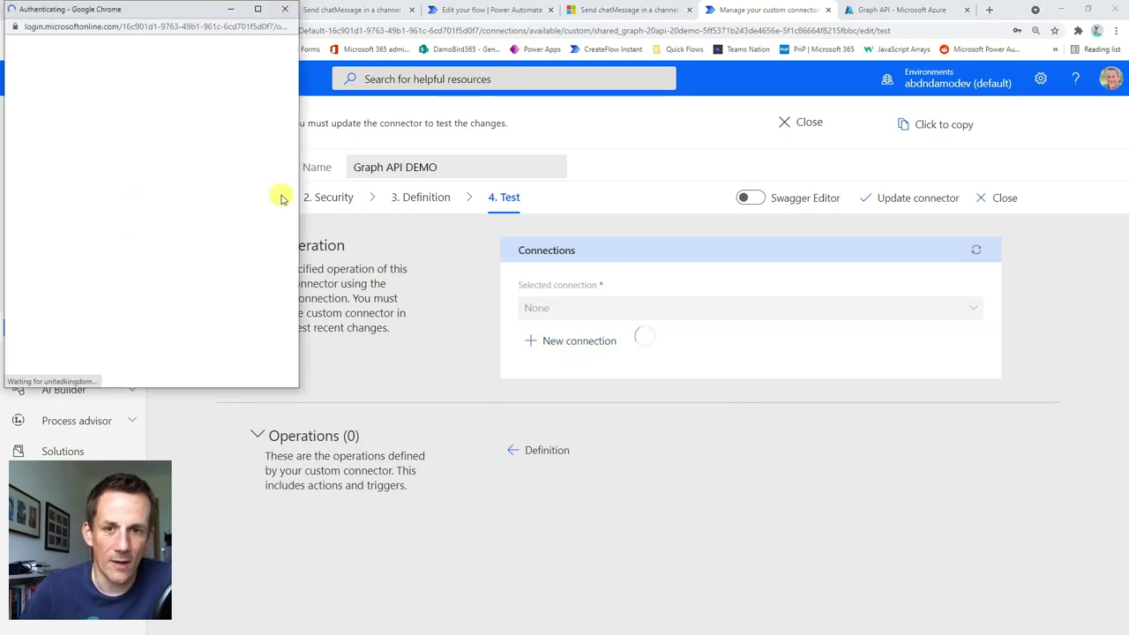
left_click(164, 123)
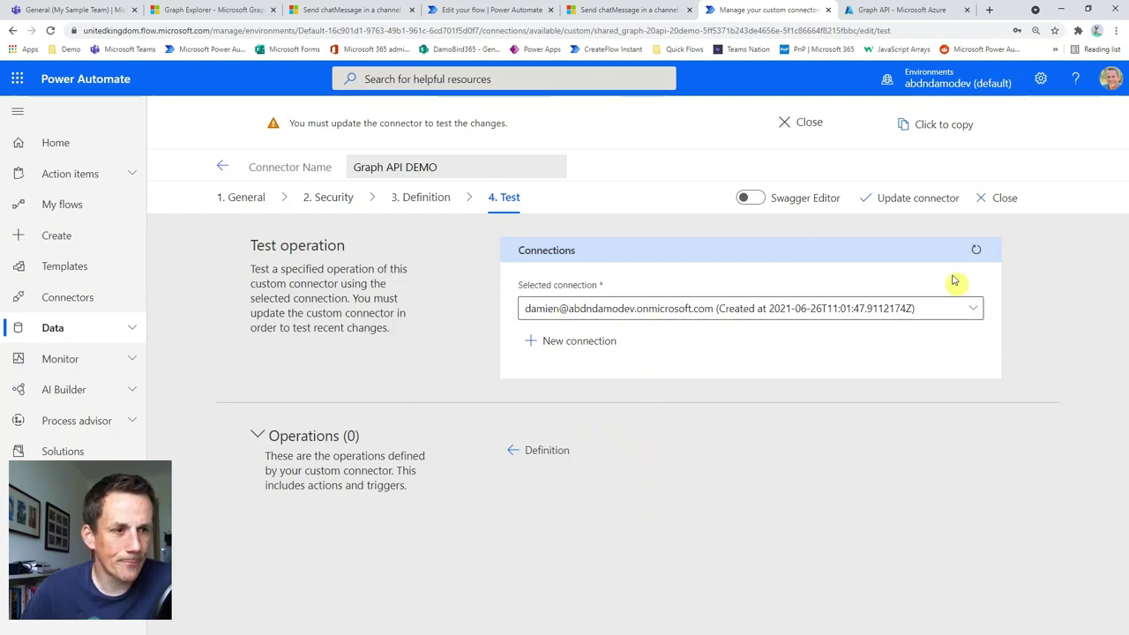
left_click(903, 200)
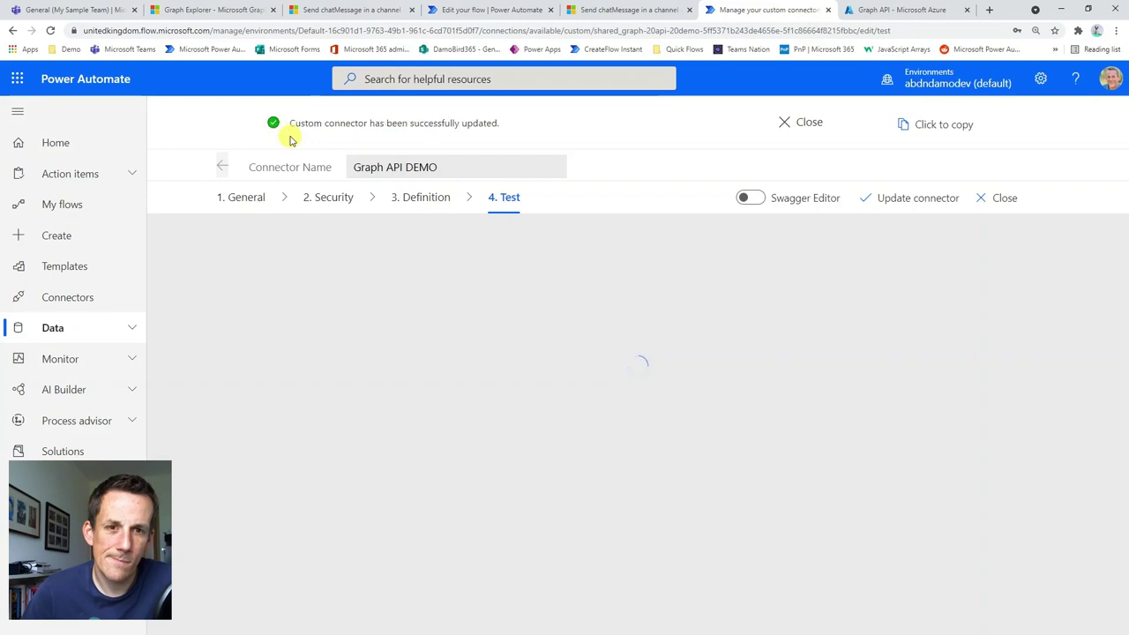
Turn on Raw Body for the PosttoChannelv2 test and paste the attachment JSON over {}
scroll(649, 396, "down", 2)
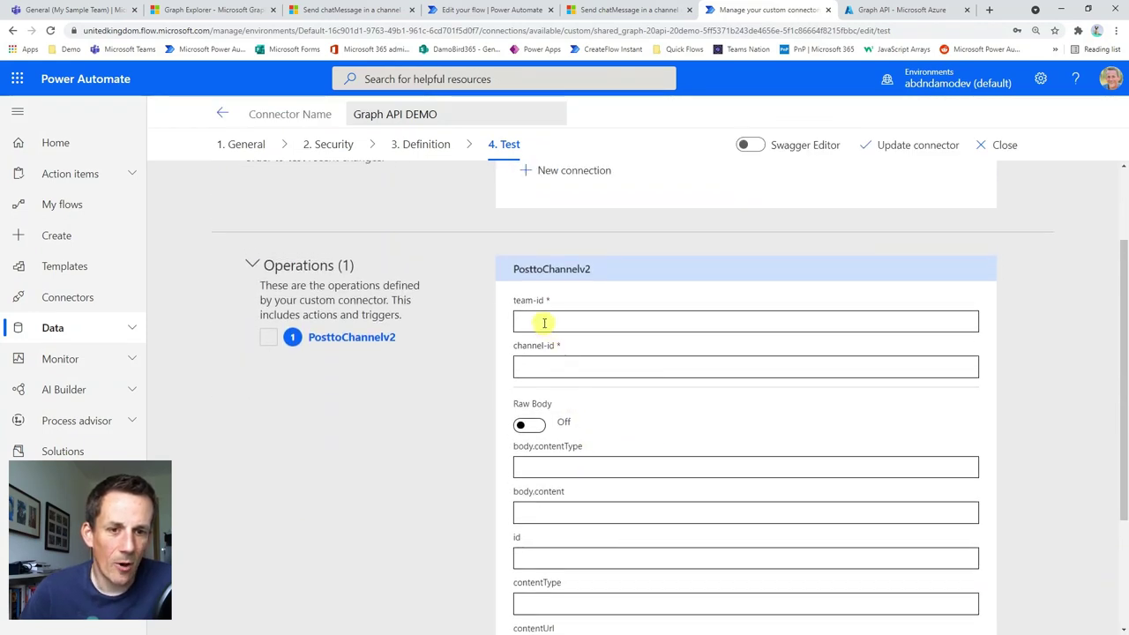
scroll(584, 388, "down", 2)
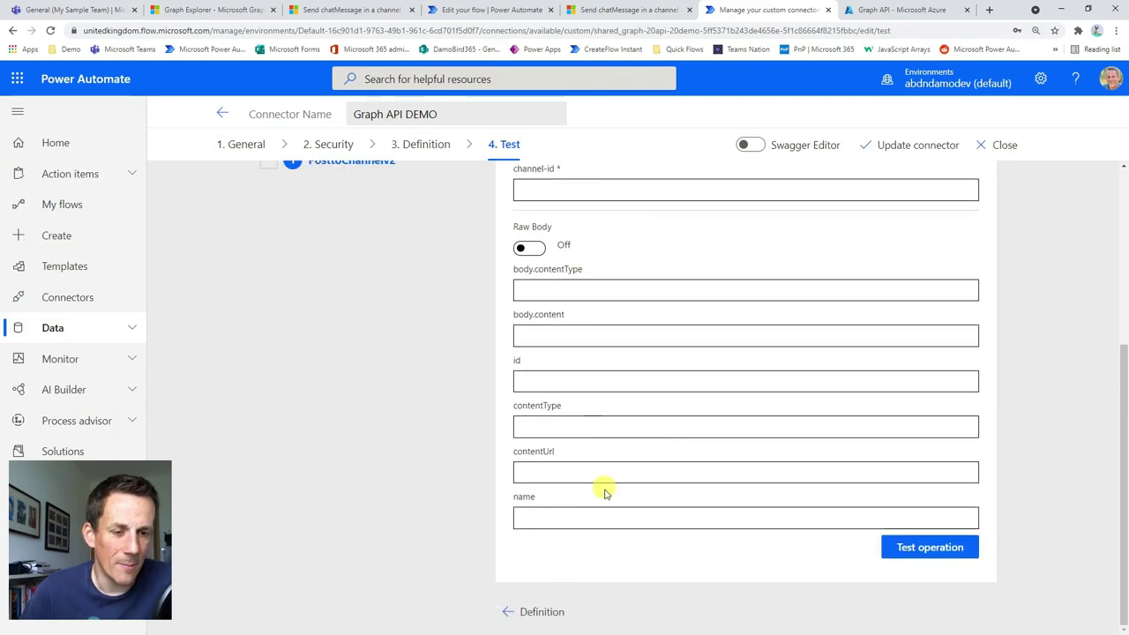
scroll(608, 424, "up", 5)
scroll(554, 428, "down", 3)
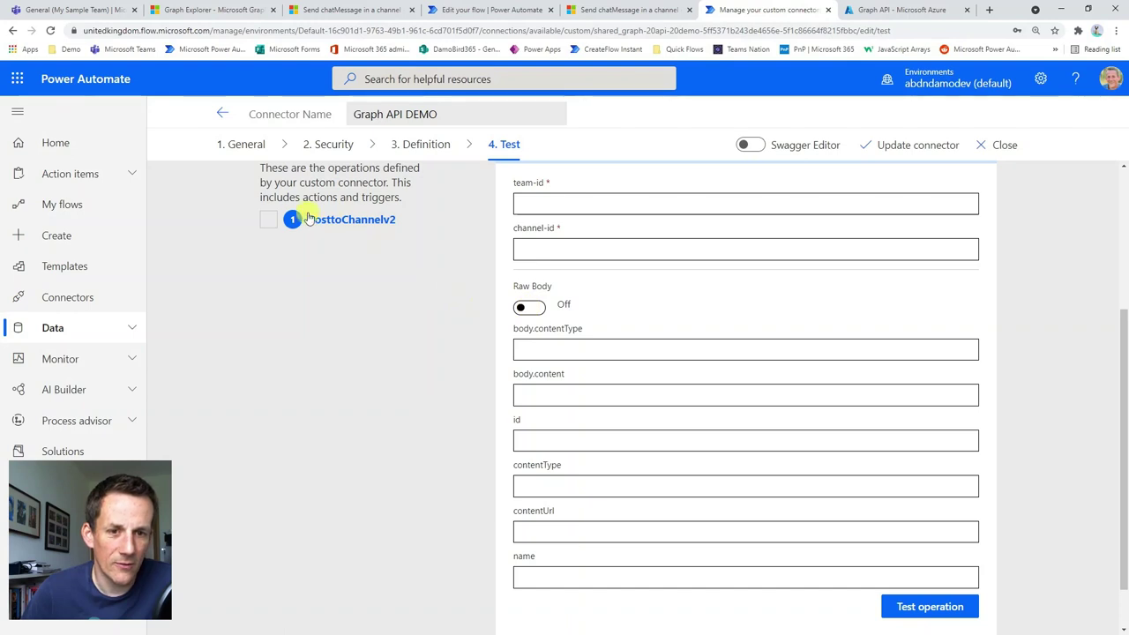
left_click(533, 307)
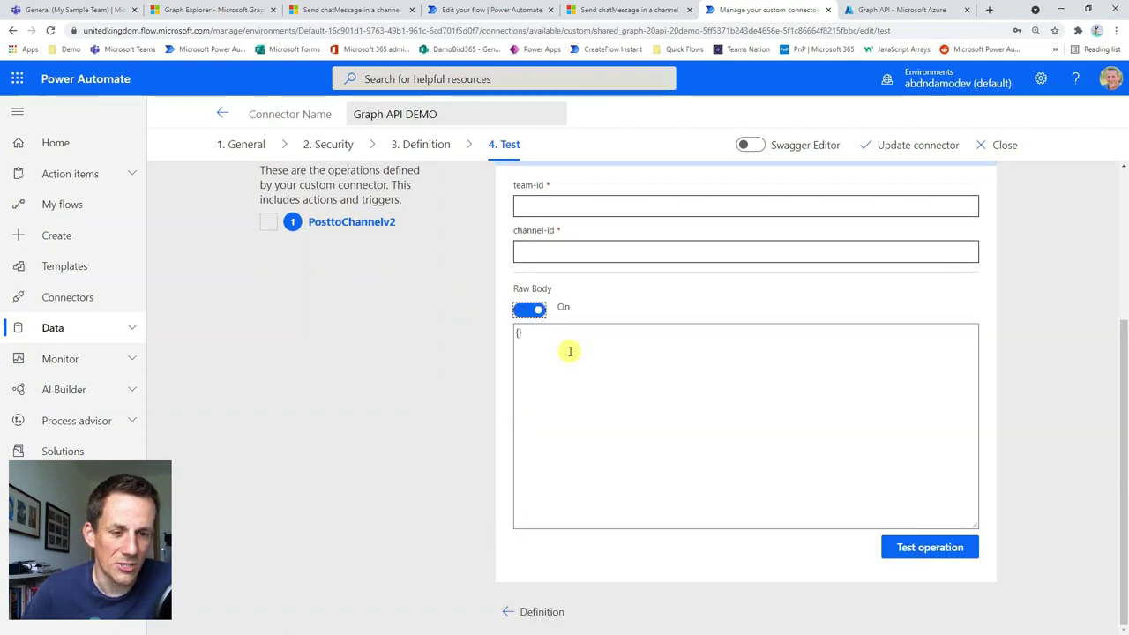
scroll(536, 344, "up", 1)
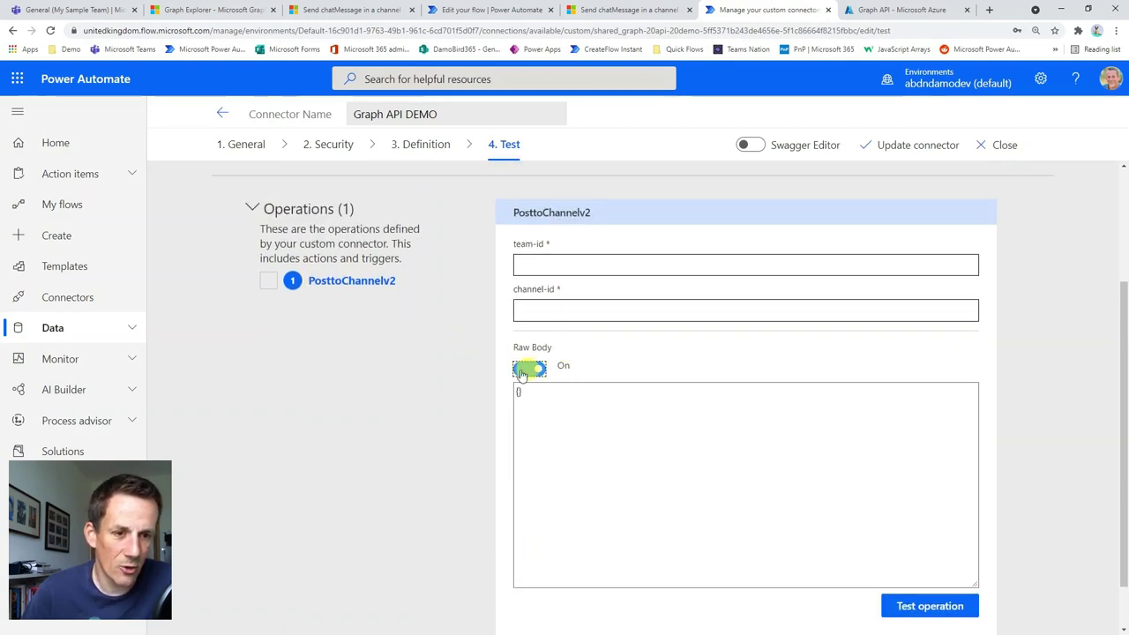
left_click_drag(610, 447, 476, 379)
key("ctrl+v")
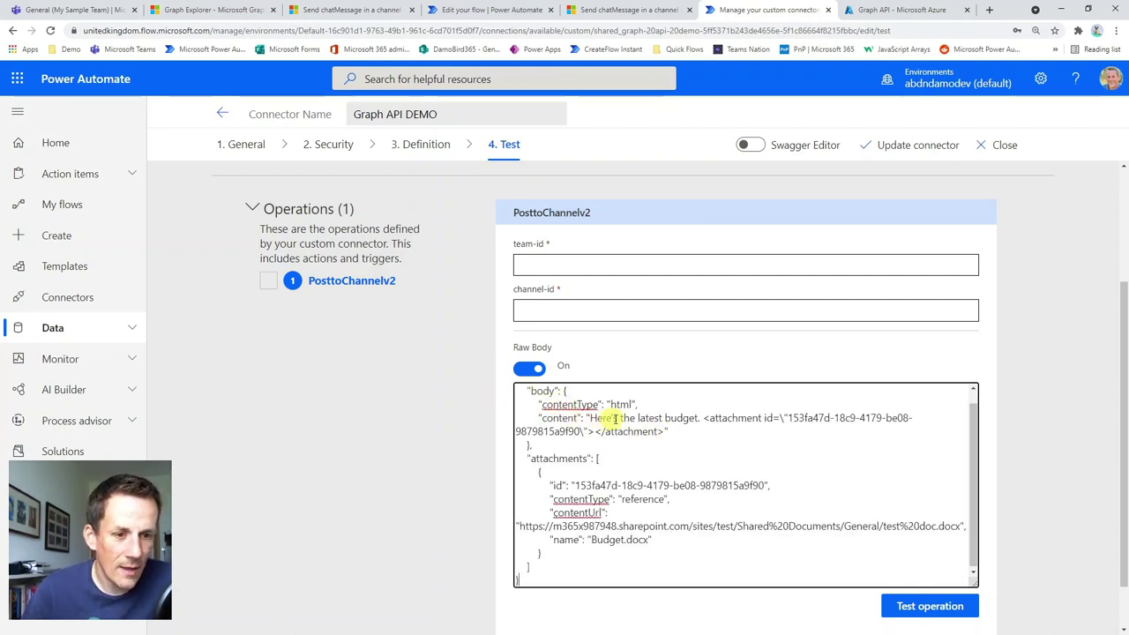
Change the message wording to "Here is our test."
left_click_drag(628, 417, 696, 421)
type("is ou")
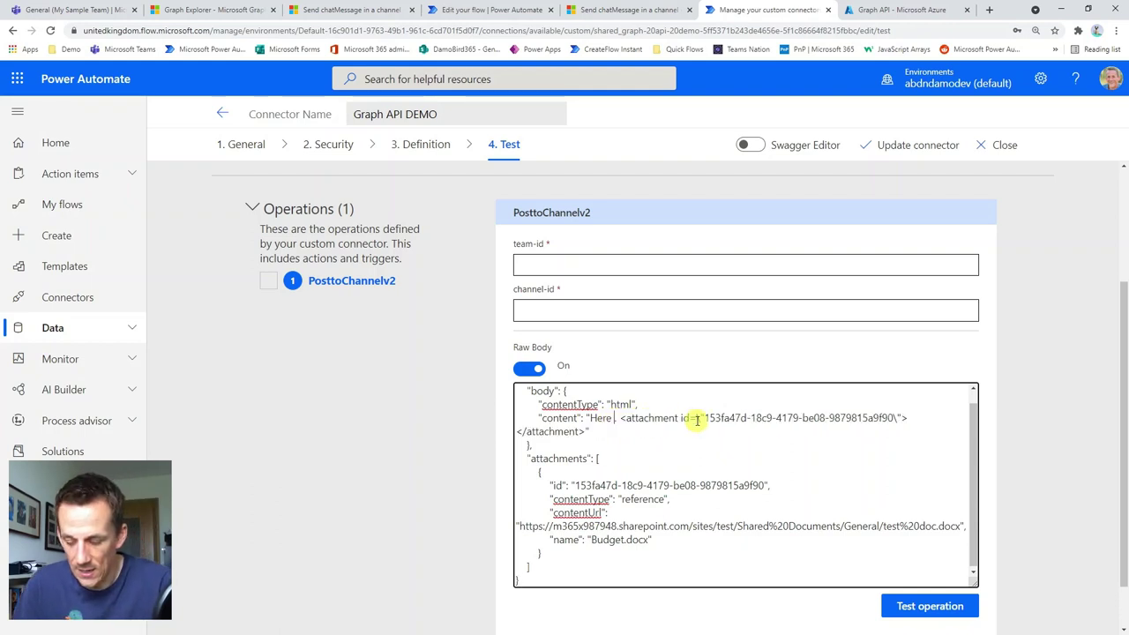
type("r test")
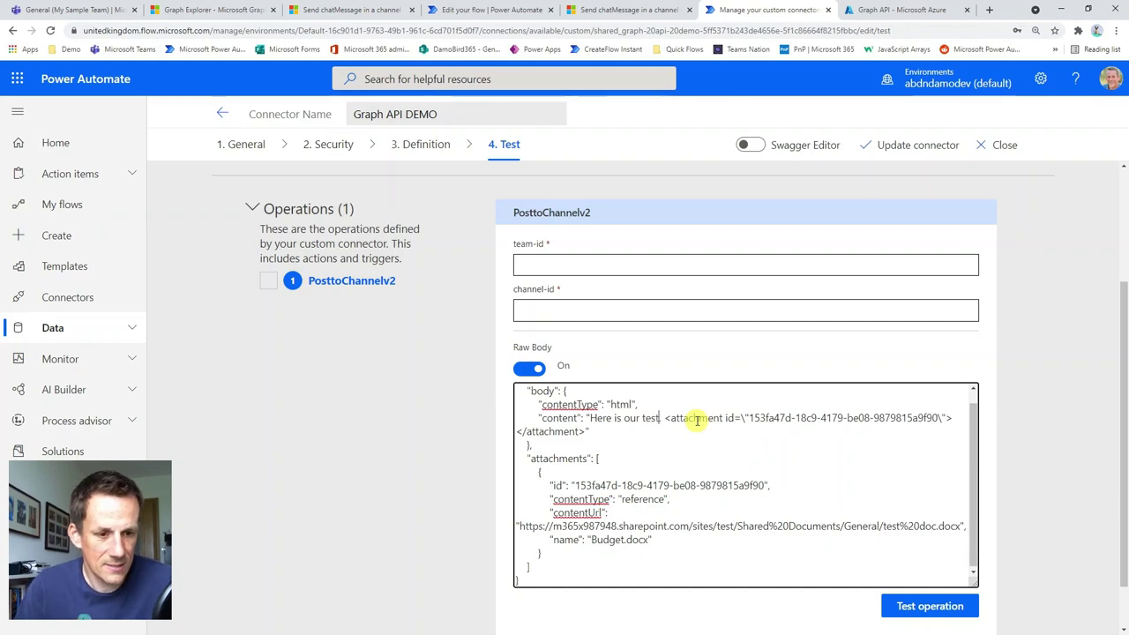
type(".")
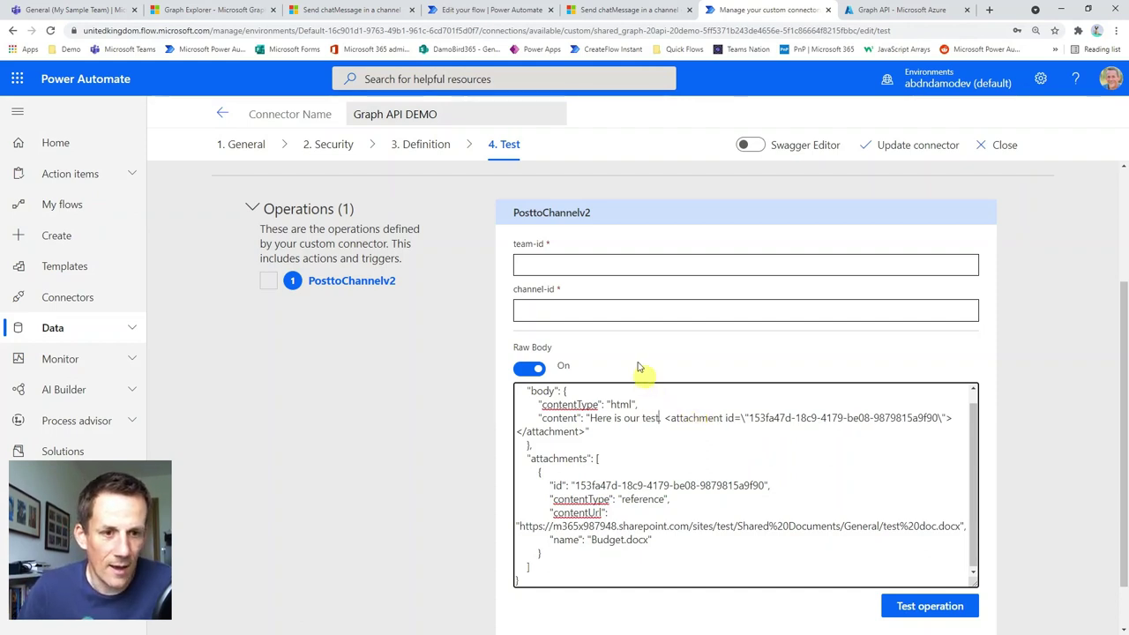
left_click(545, 263)
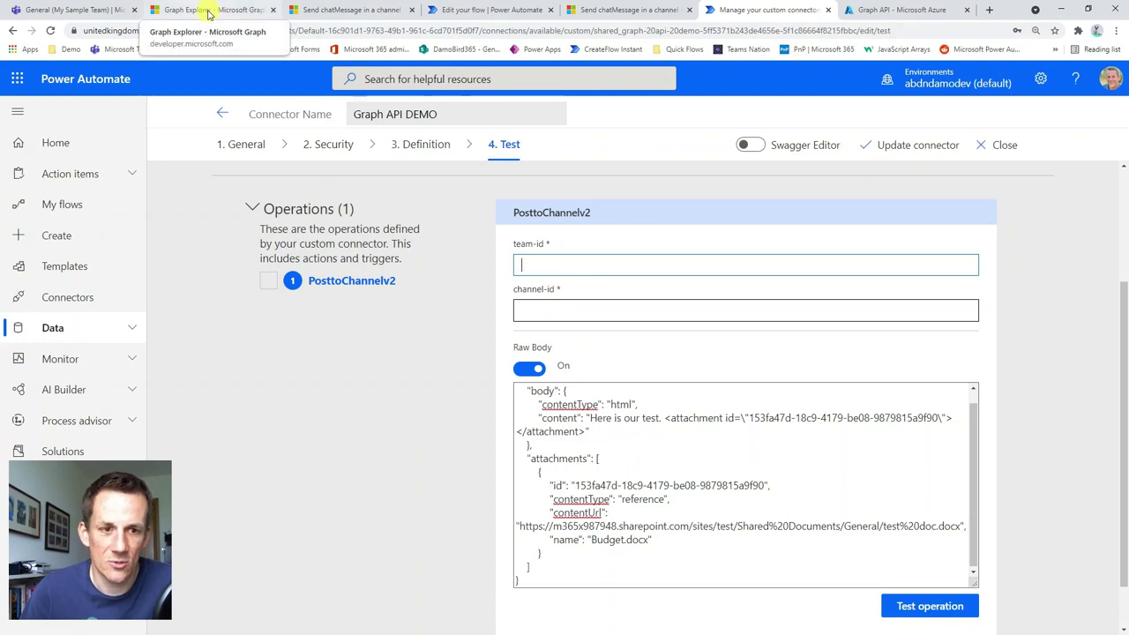
Copy My Sample Team's link, paste it into the address bar, and select its groupId value
left_click(76, 11)
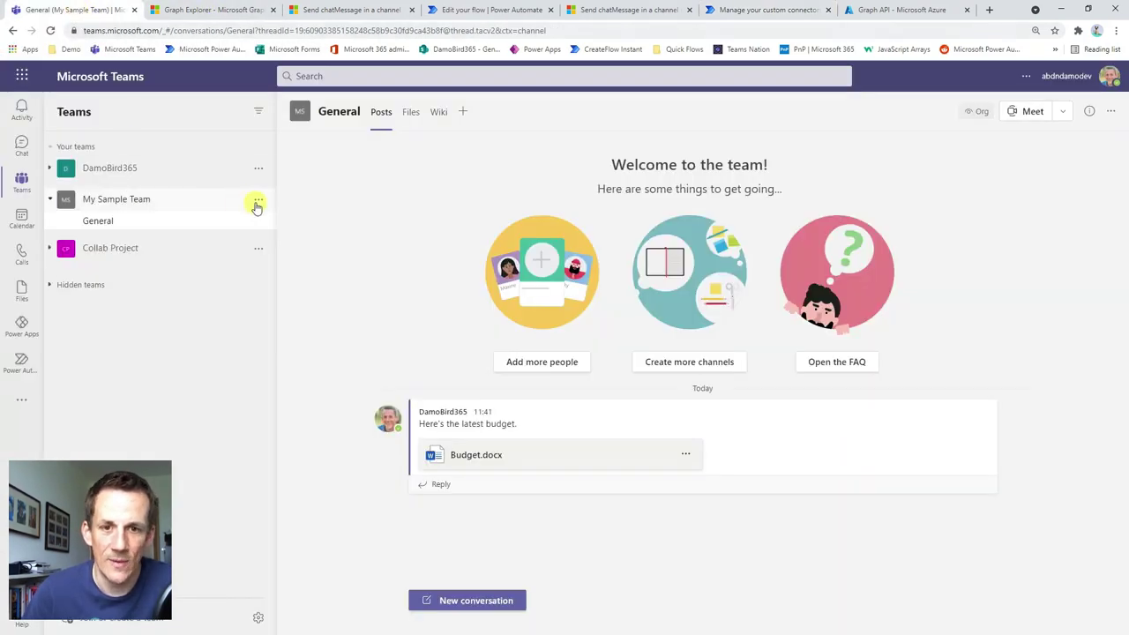
left_click(259, 202)
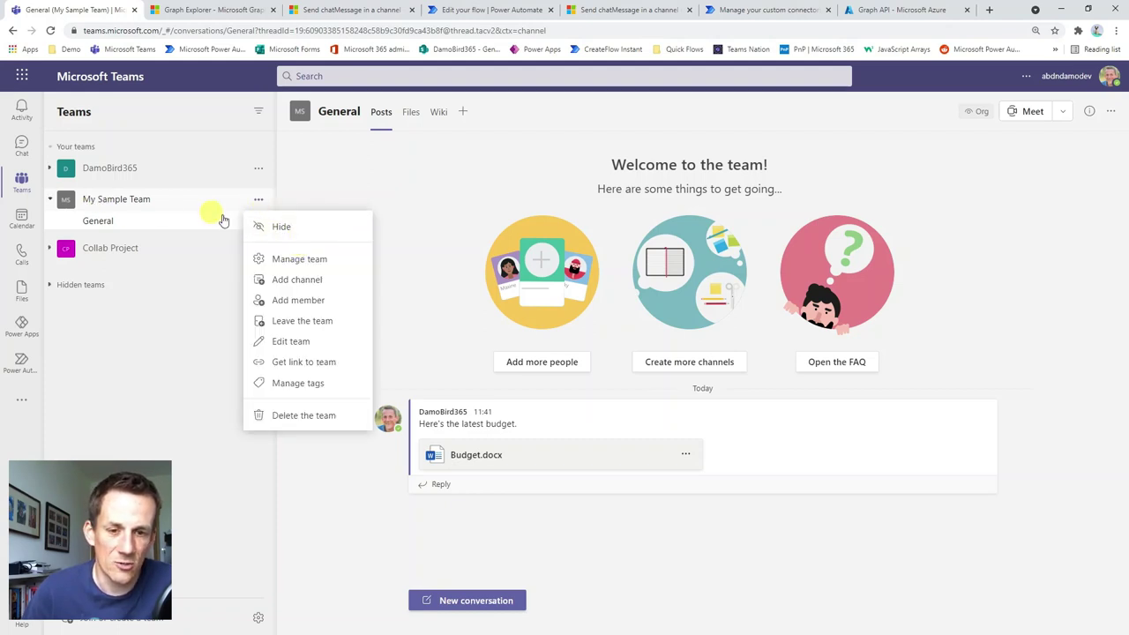
left_click(305, 362)
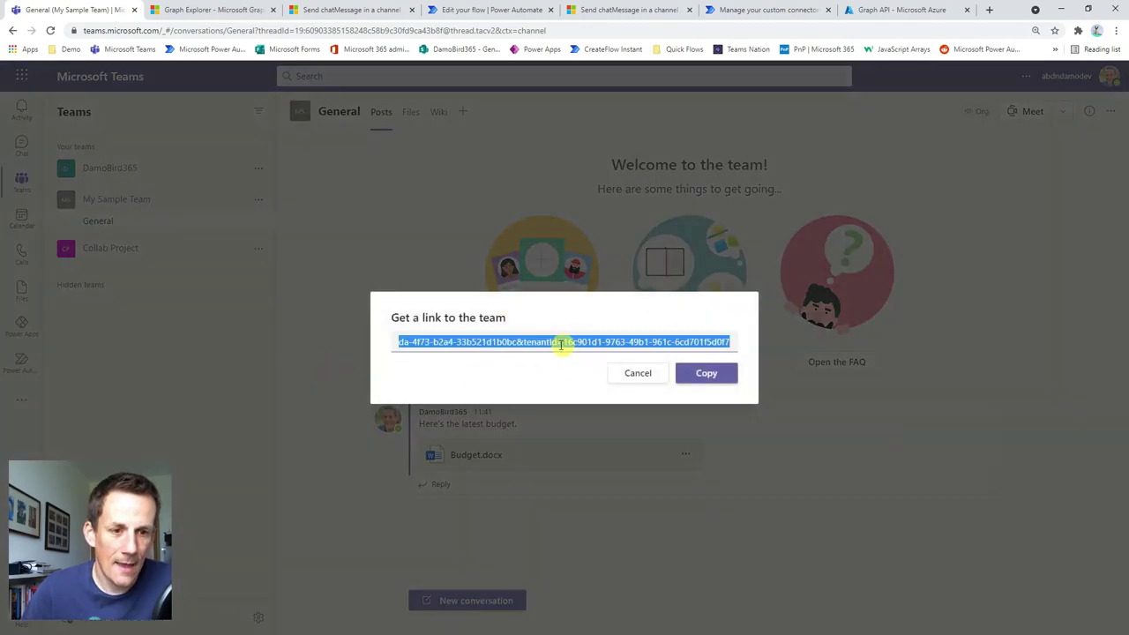
left_click(511, 340)
triple_click(548, 341)
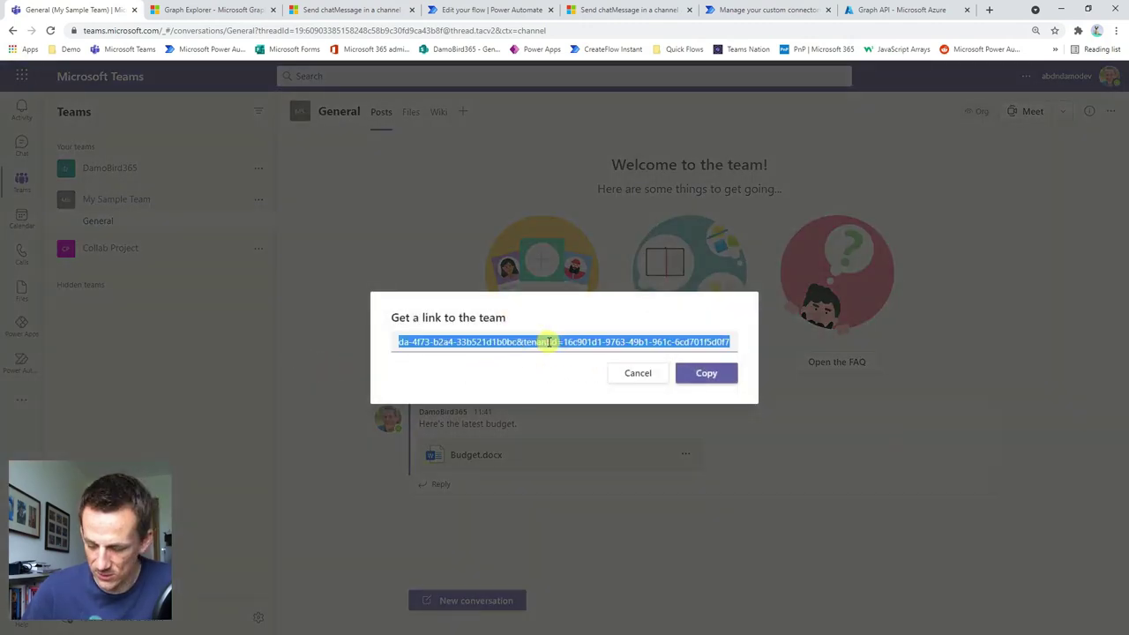
left_click(640, 373)
left_click(312, 31)
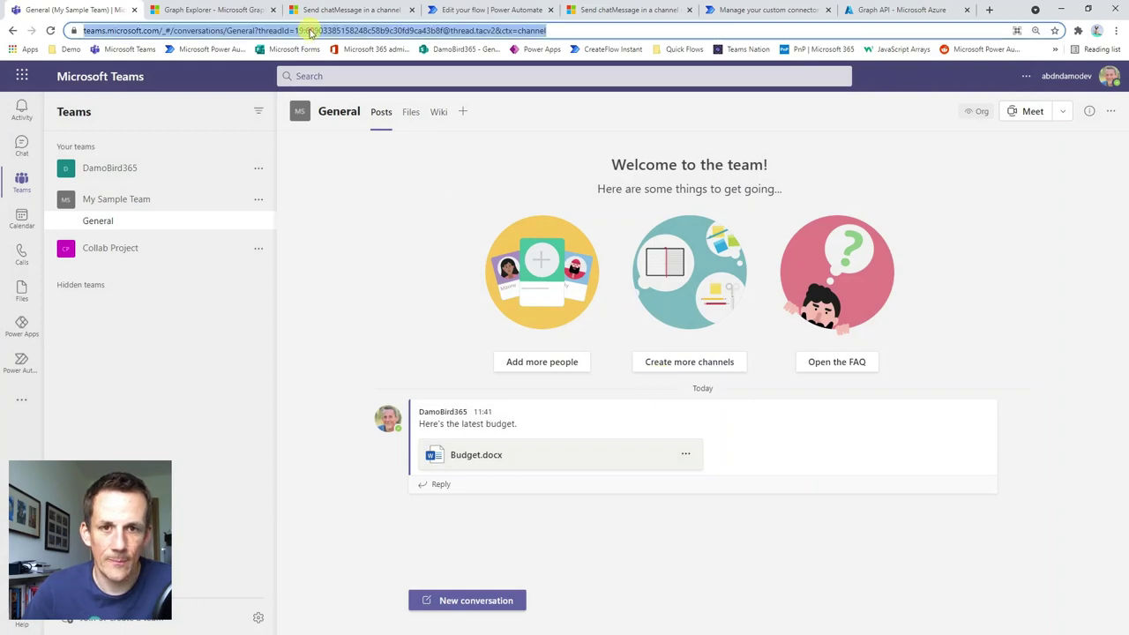
key("ctrl+v")
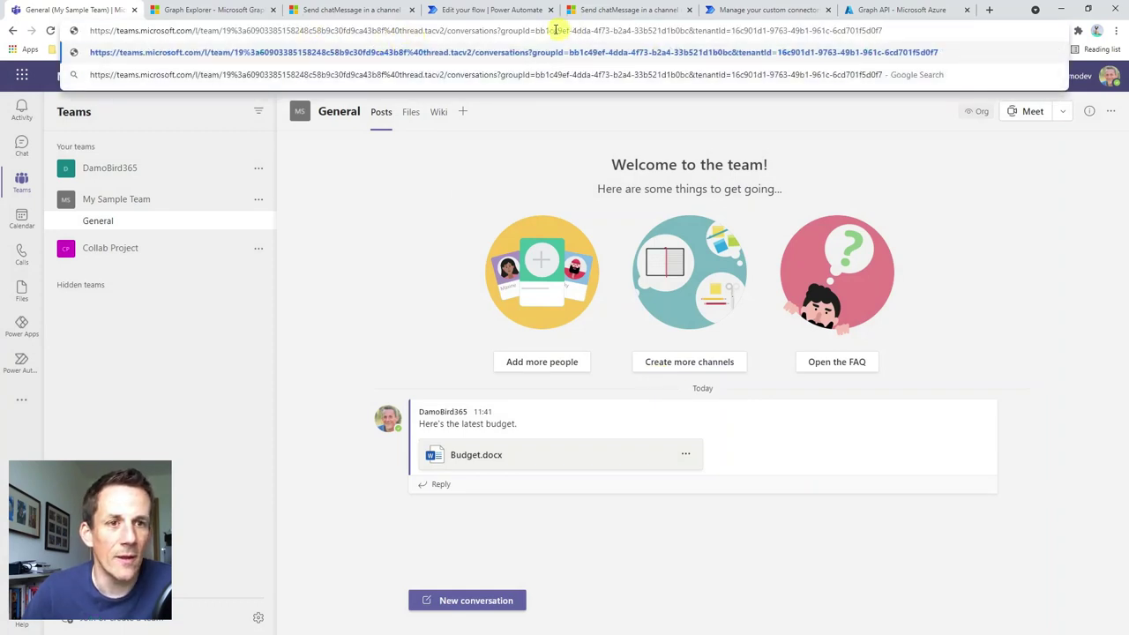
left_click_drag(556, 32, 689, 31)
key("ctrl+c")
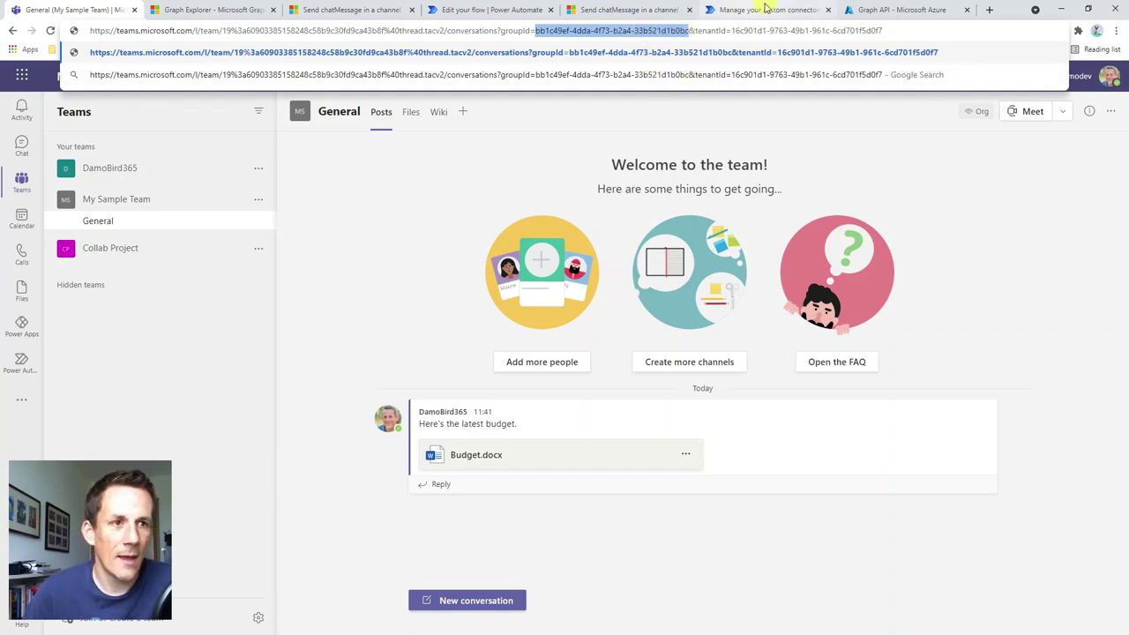
Paste the group ID into team-id and select the channel thread id in the Teams address
left_click(766, 9)
left_click(539, 266)
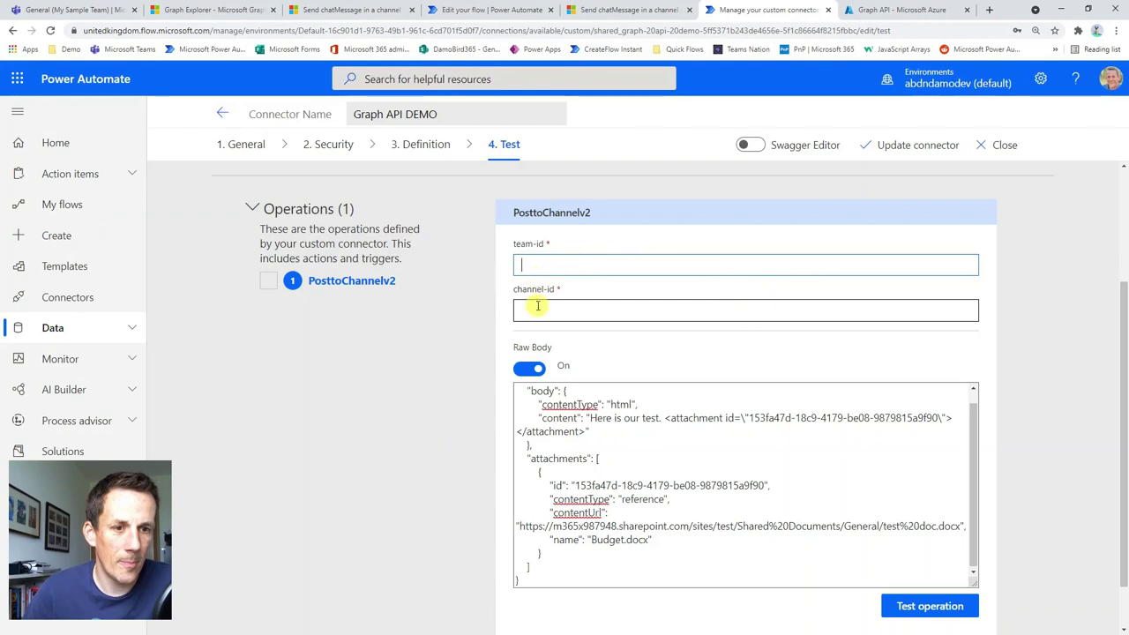
key("ctrl+v")
left_click(543, 313)
left_click(80, 10)
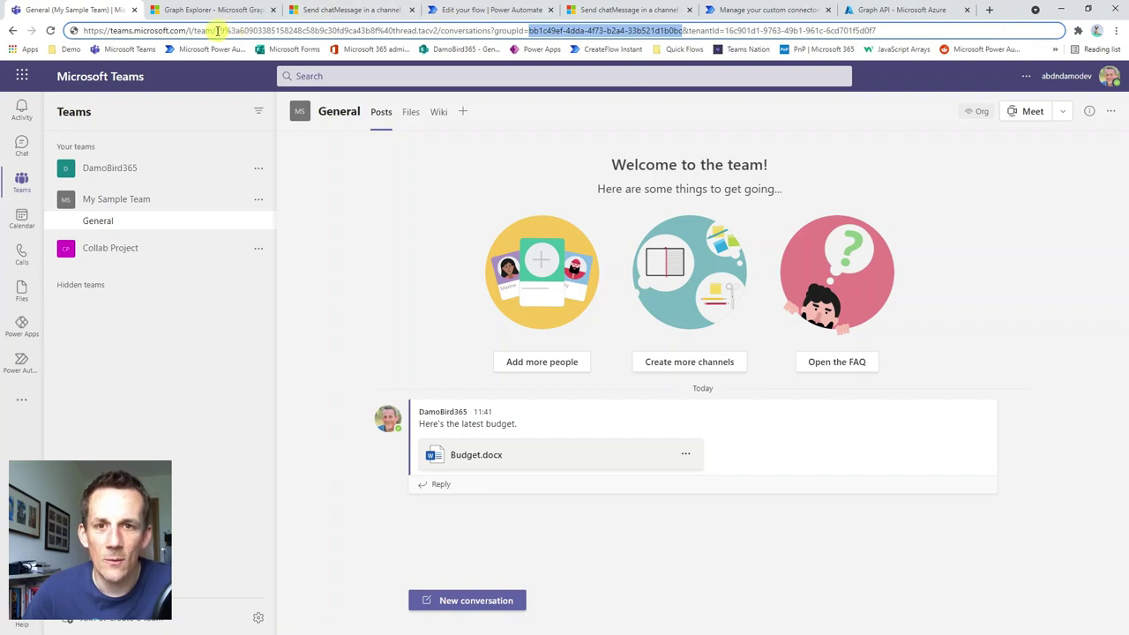
left_click_drag(216, 30, 435, 33)
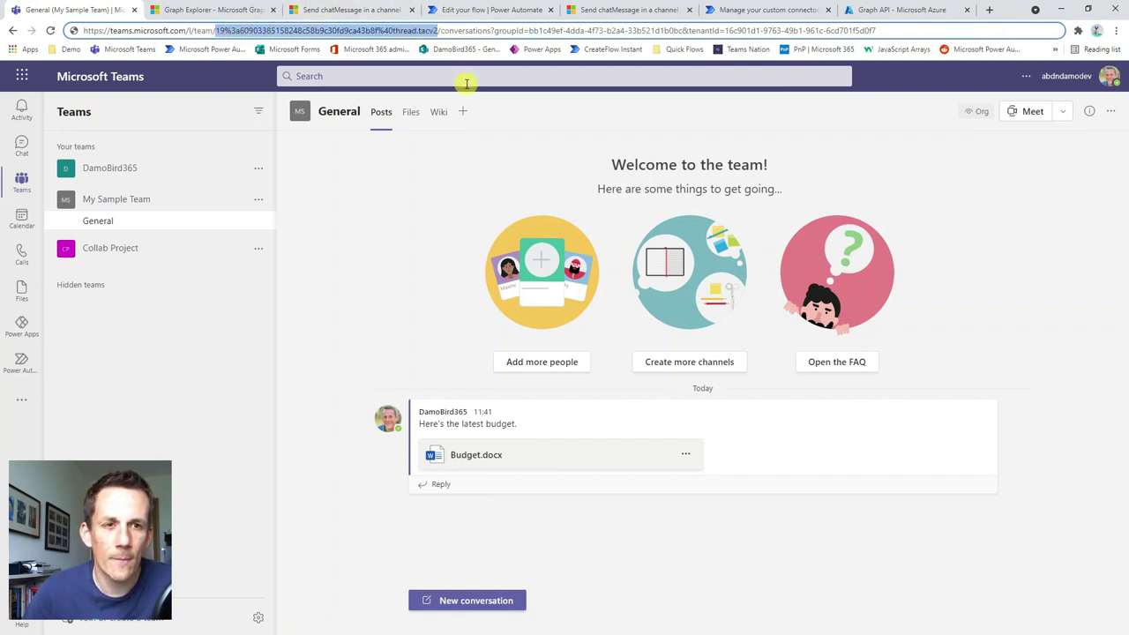
Paste the General channel's thread id into the channel-id field
left_click(776, 10)
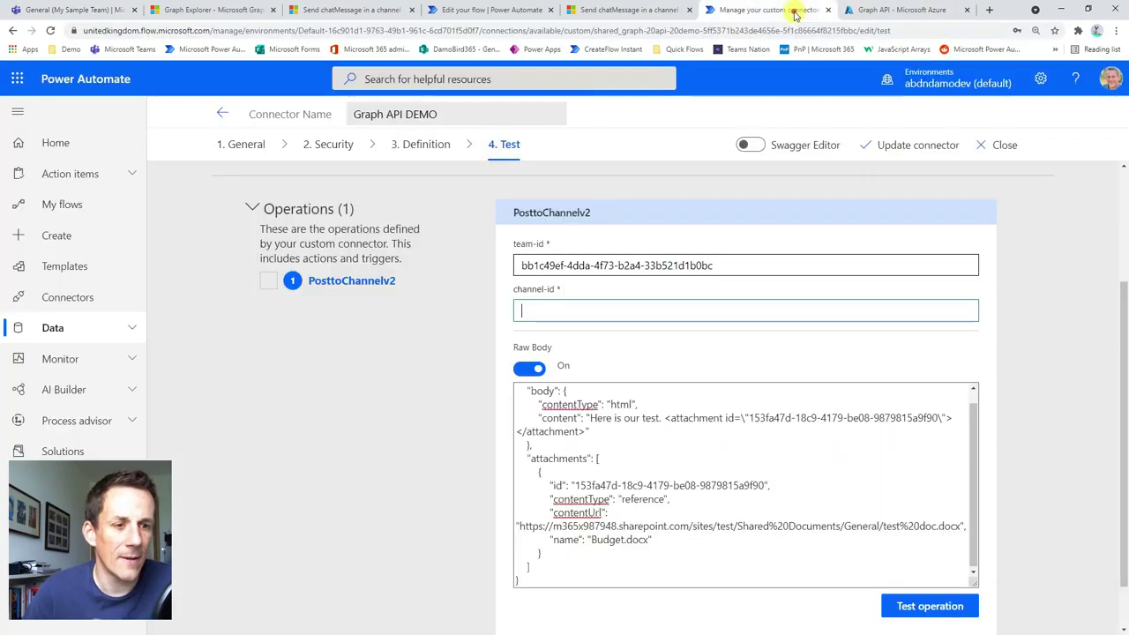
left_click(558, 318)
key("ctrl+v")
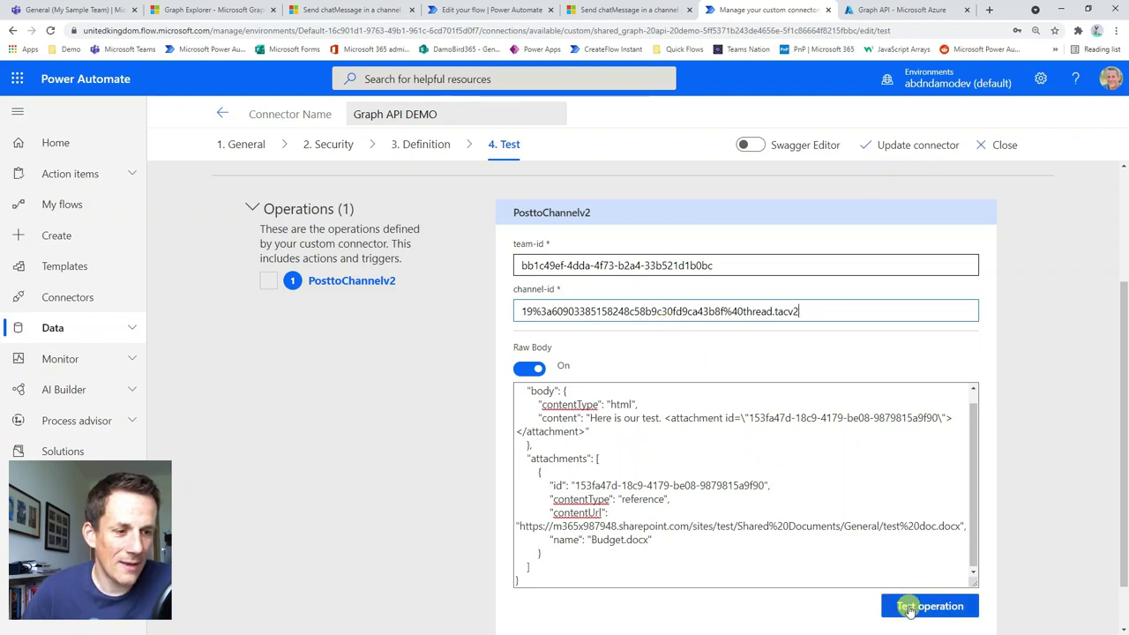
left_click(57, 11)
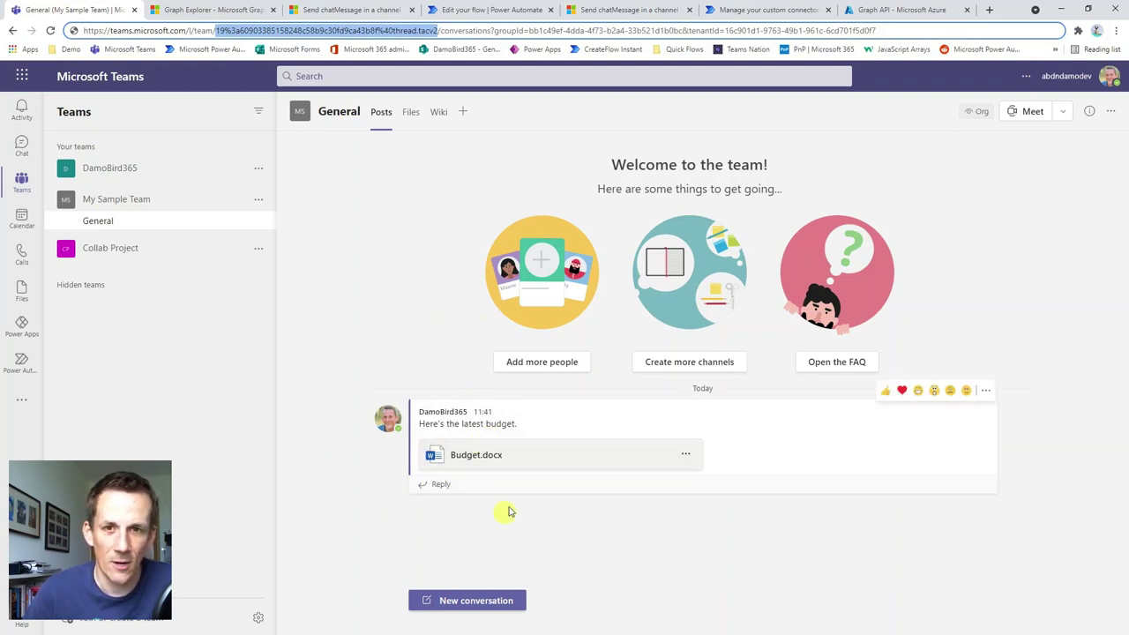
left_click(774, 11)
Run the PosttoChannelv2 test and confirm "Here is our test." with Budget.docx appears in General
left_click(925, 616)
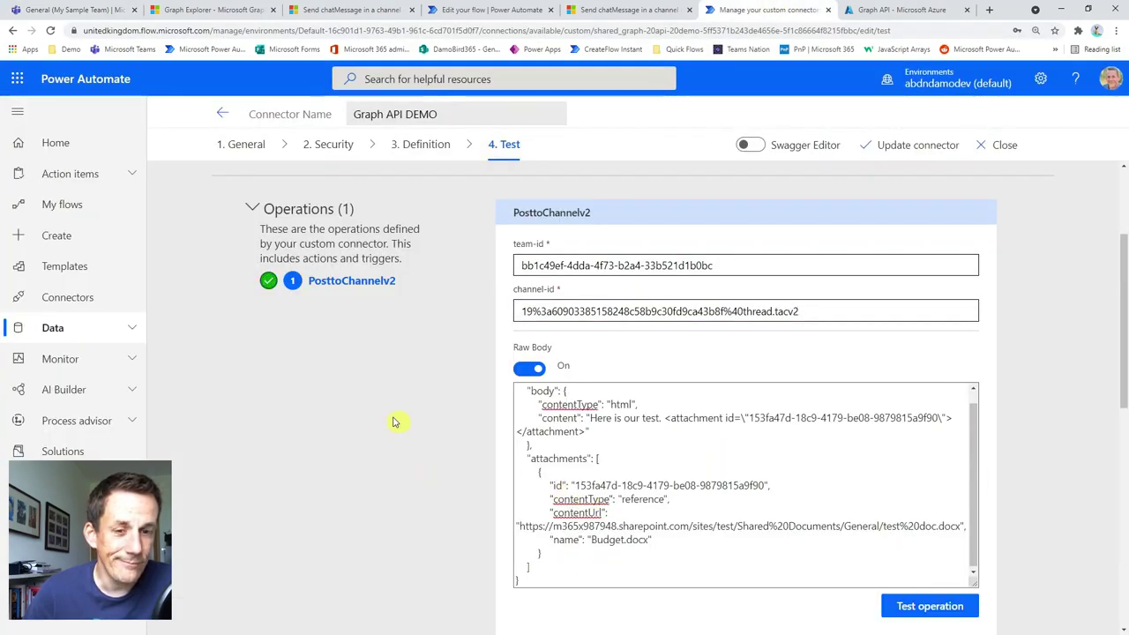
left_click(73, 10)
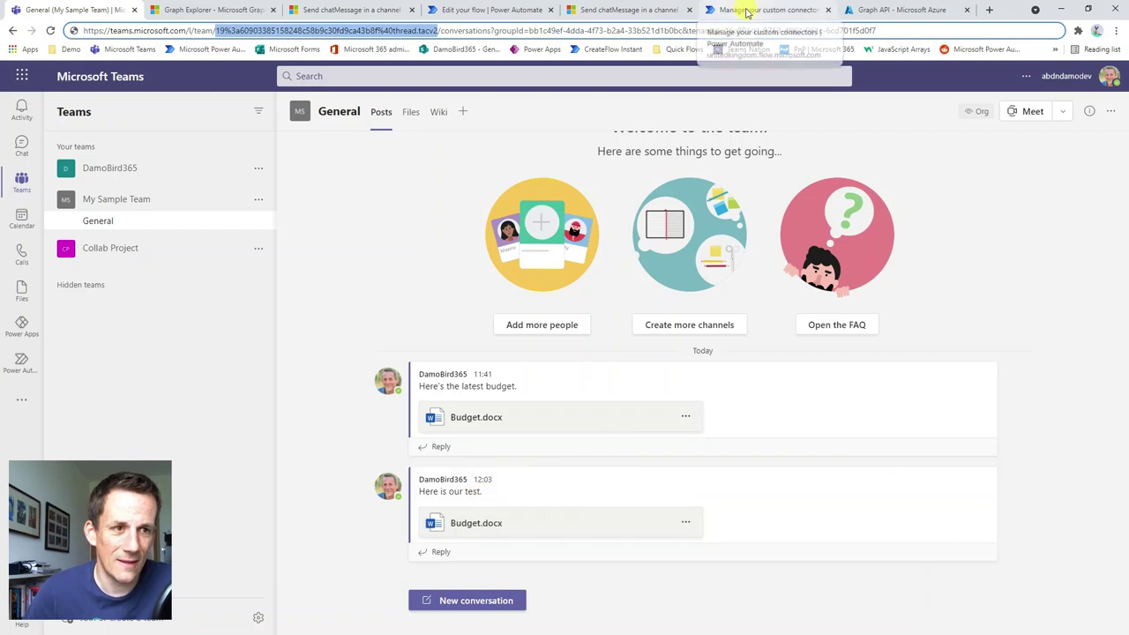
left_click(747, 11)
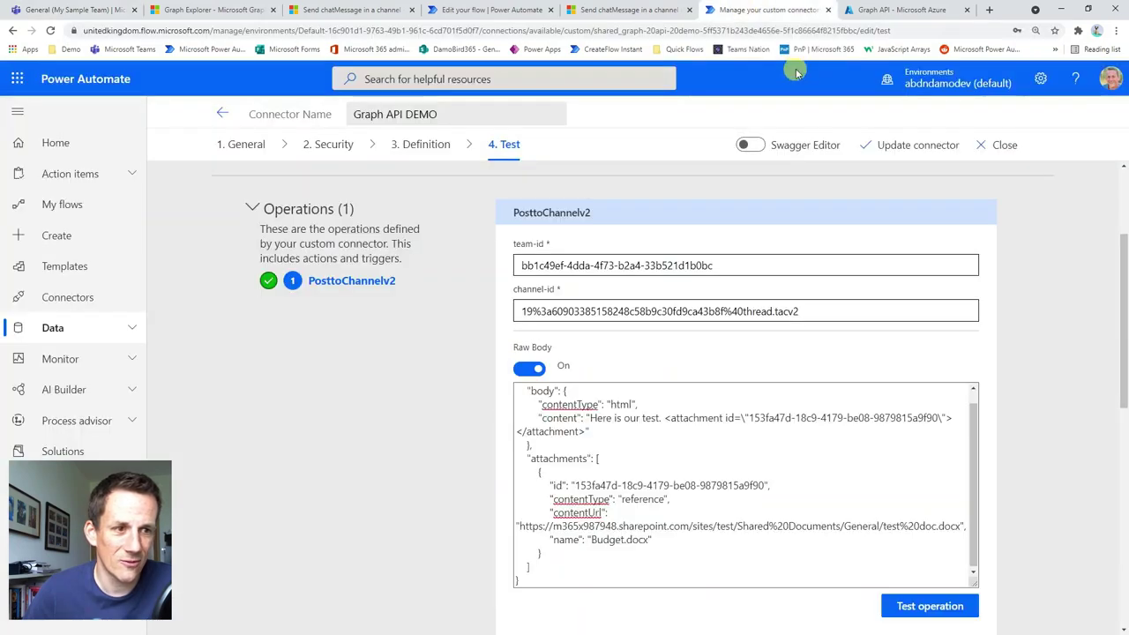
Close the connector editor, start a new instant flow, and add Graph API DEMO's PosttoChannelv2 action
left_click(996, 146)
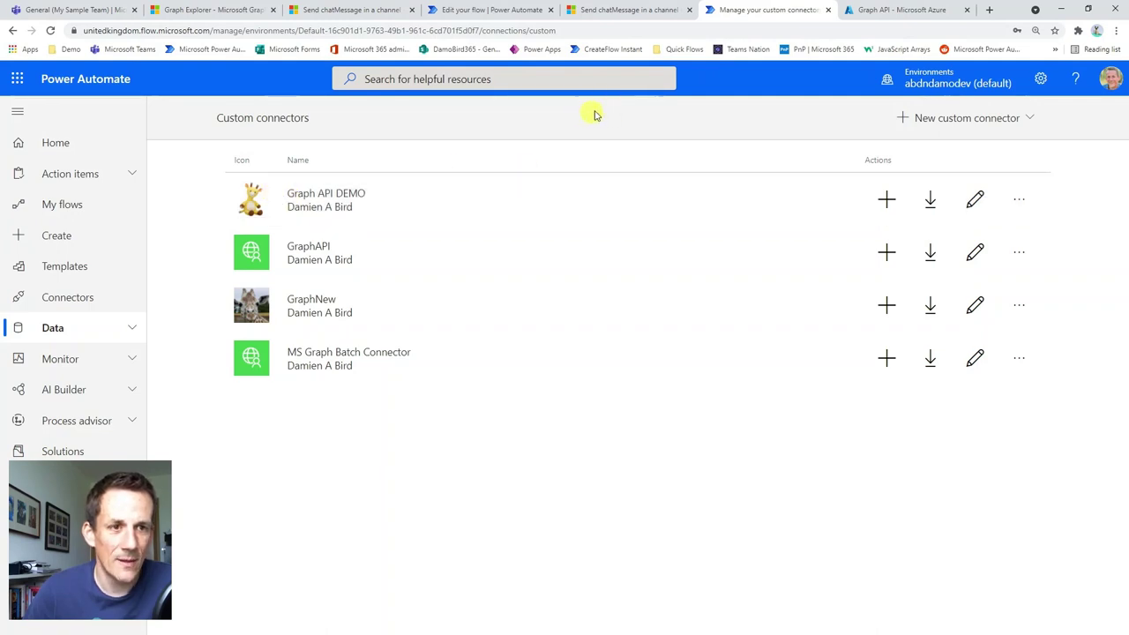
left_click(598, 51)
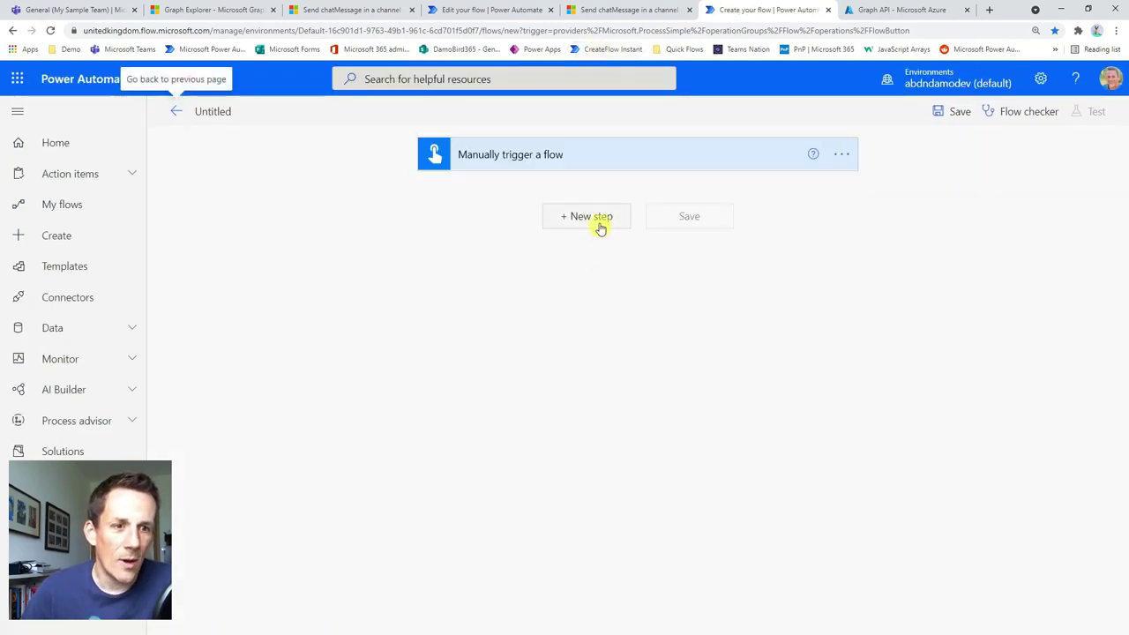
left_click(594, 220)
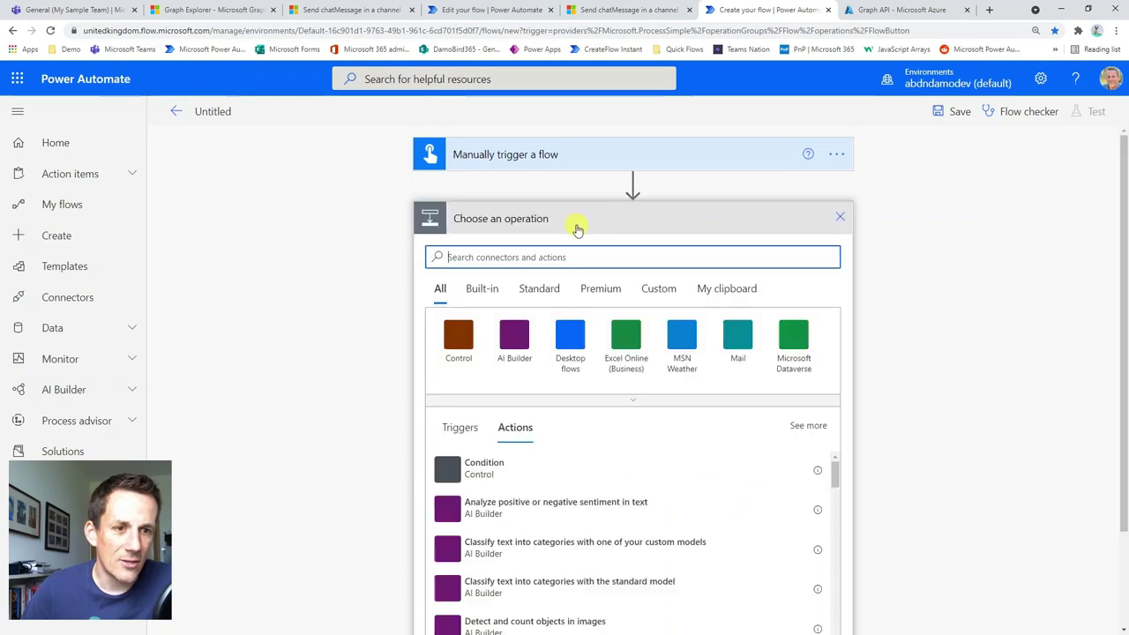
left_click(657, 291)
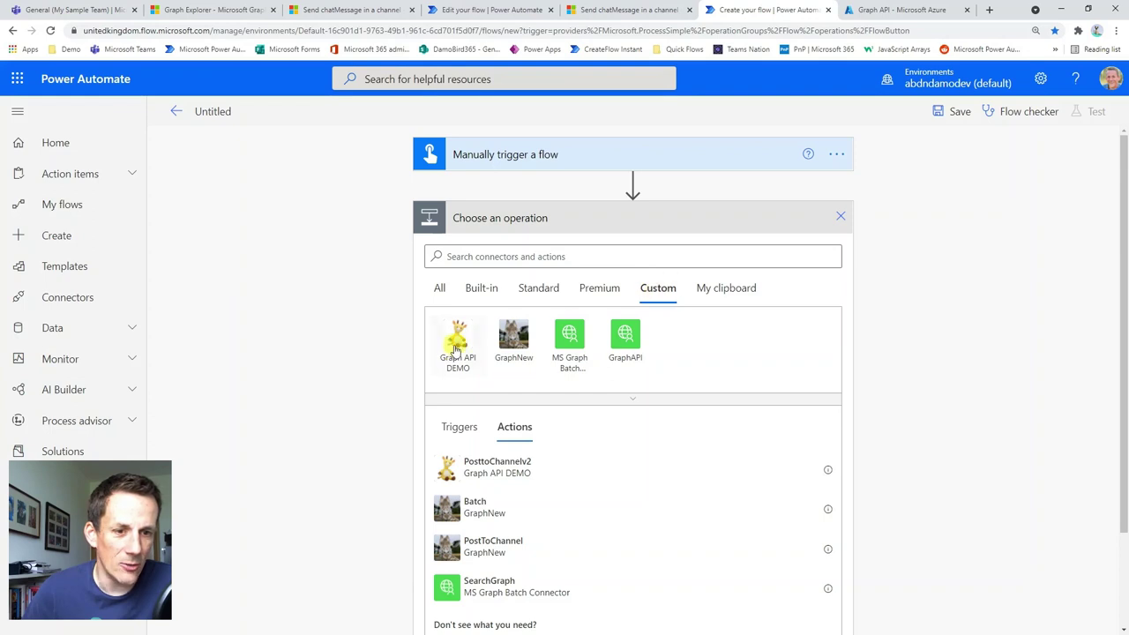
left_click(466, 341)
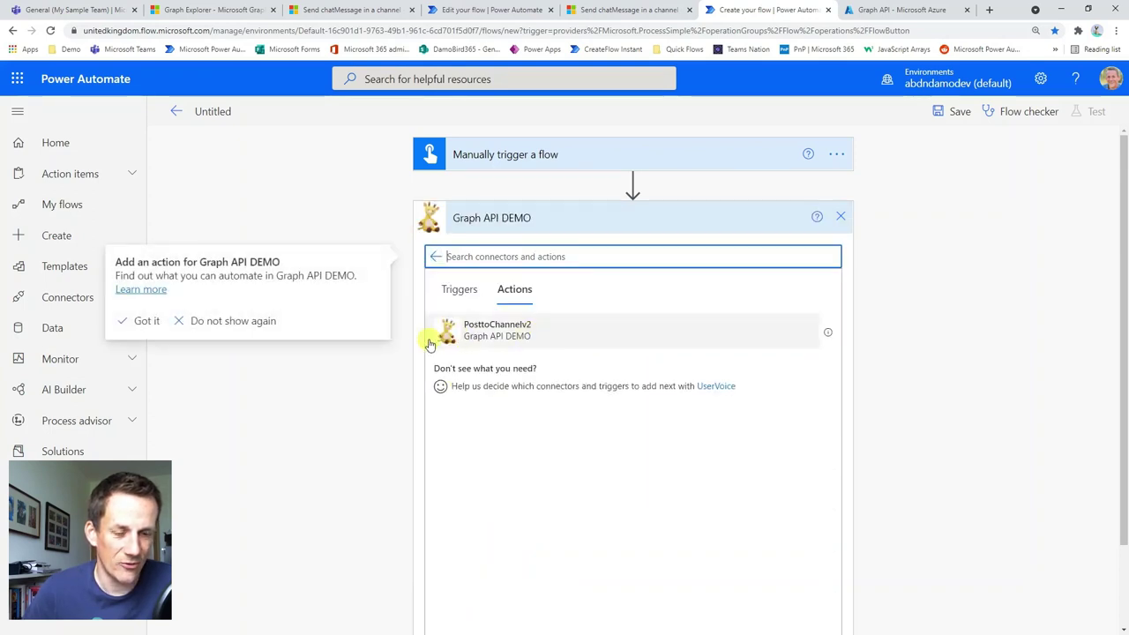
left_click(494, 338)
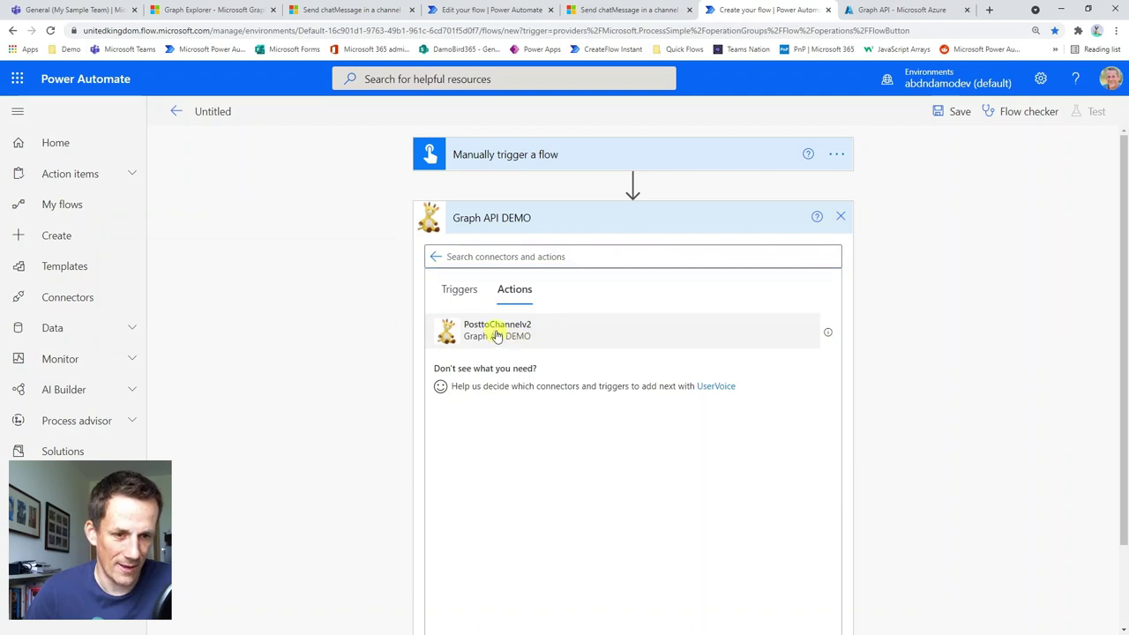
left_click(580, 248)
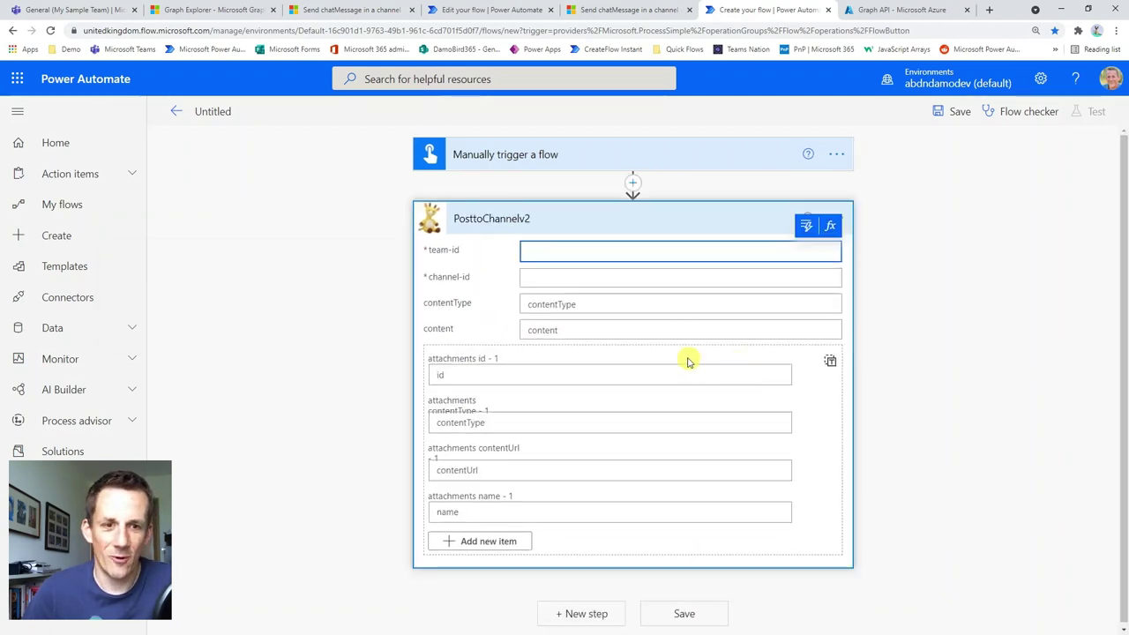
Switch attachments to a single array input and paste the channel's thread ID into channel-id
left_click(547, 279)
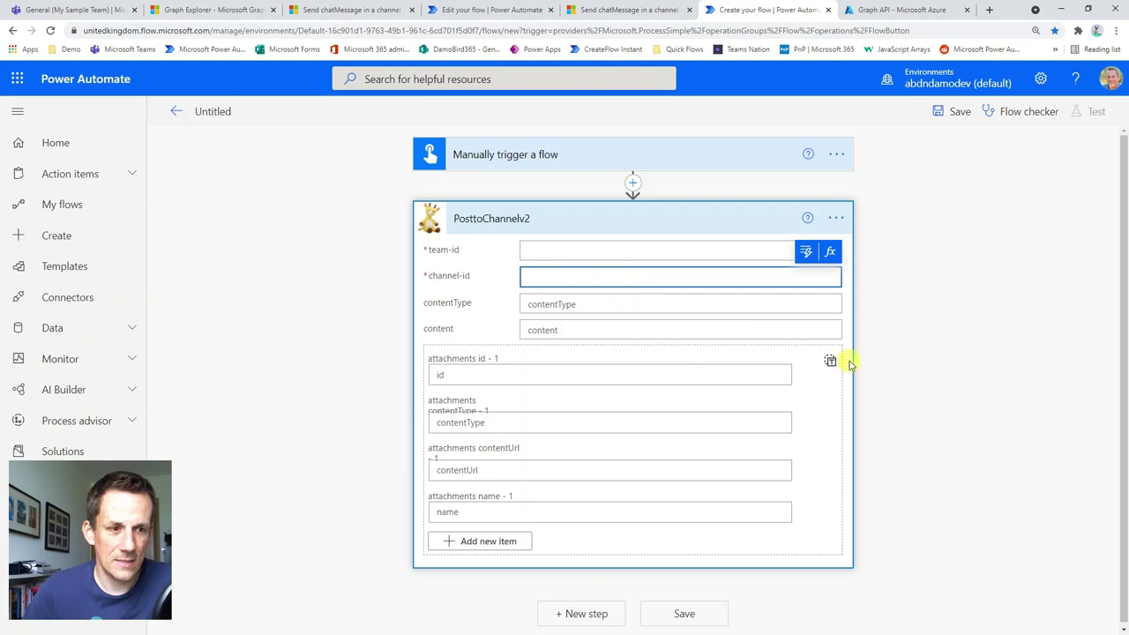
left_click(827, 362)
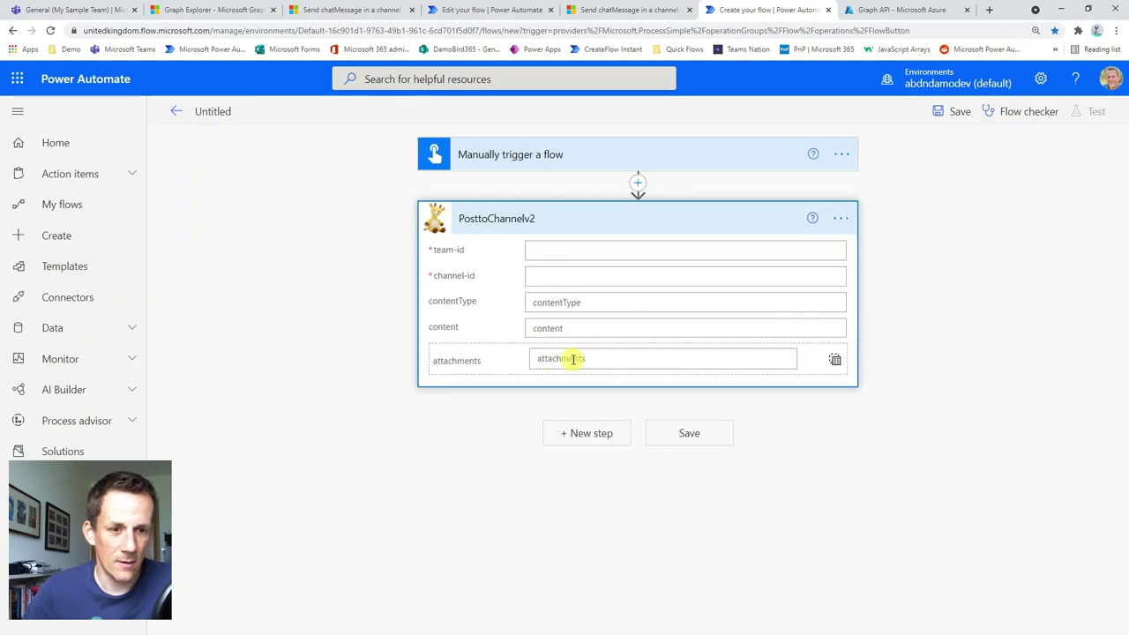
left_click(574, 358)
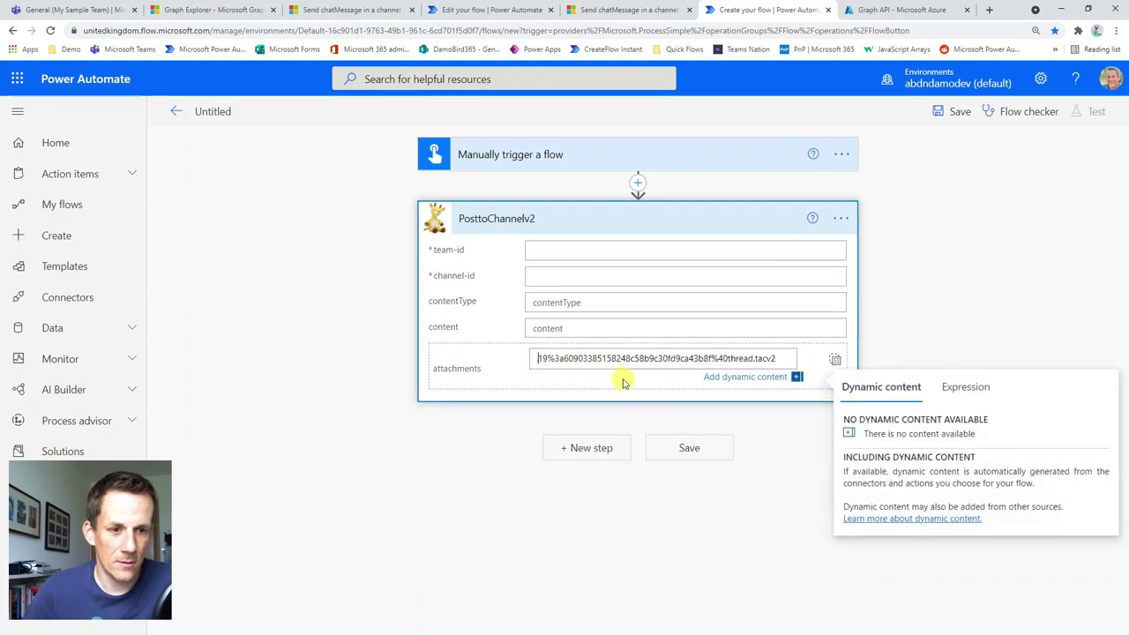
left_click(559, 278)
key("ctrl+v")
Copy the team's group ID from the Teams channel address into the team-id field
left_click(70, 9)
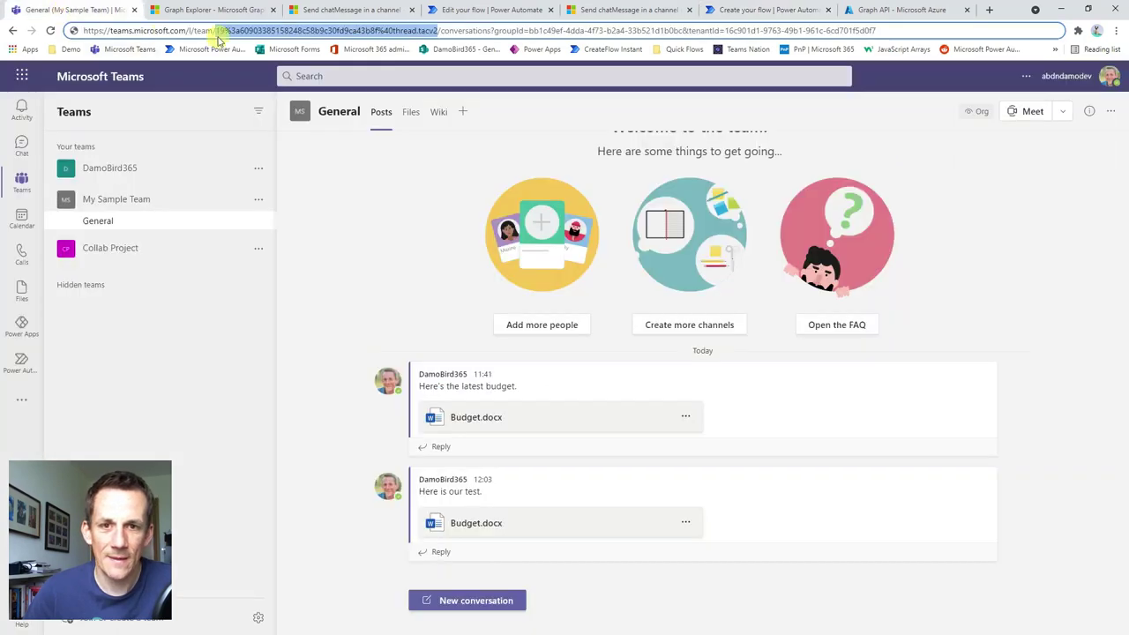
left_click_drag(527, 31, 672, 30)
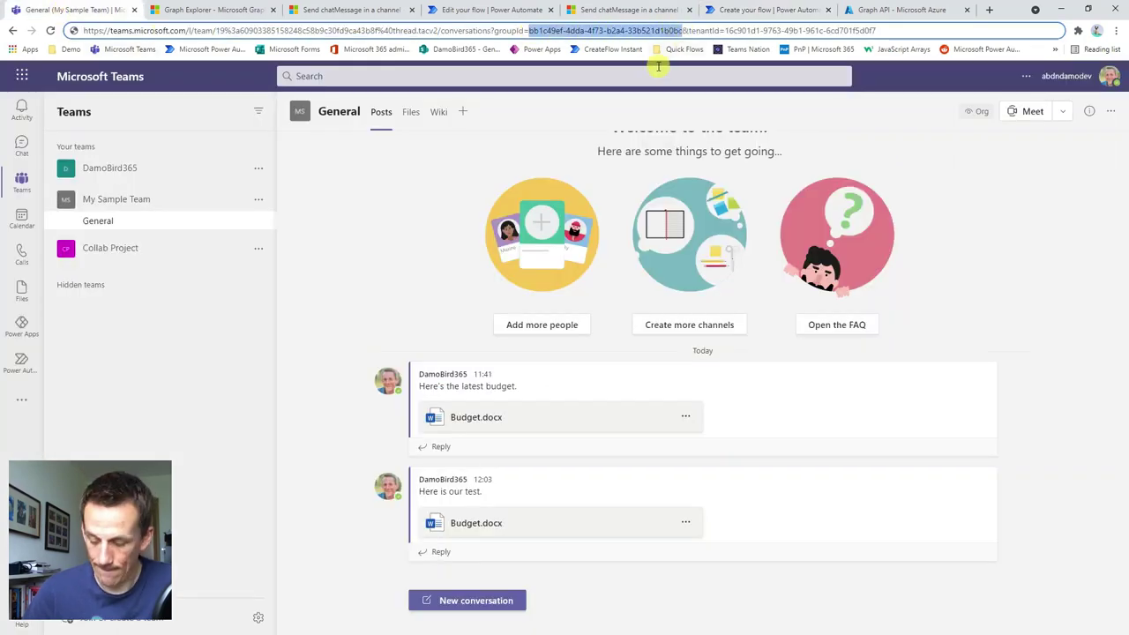
left_click(746, 10)
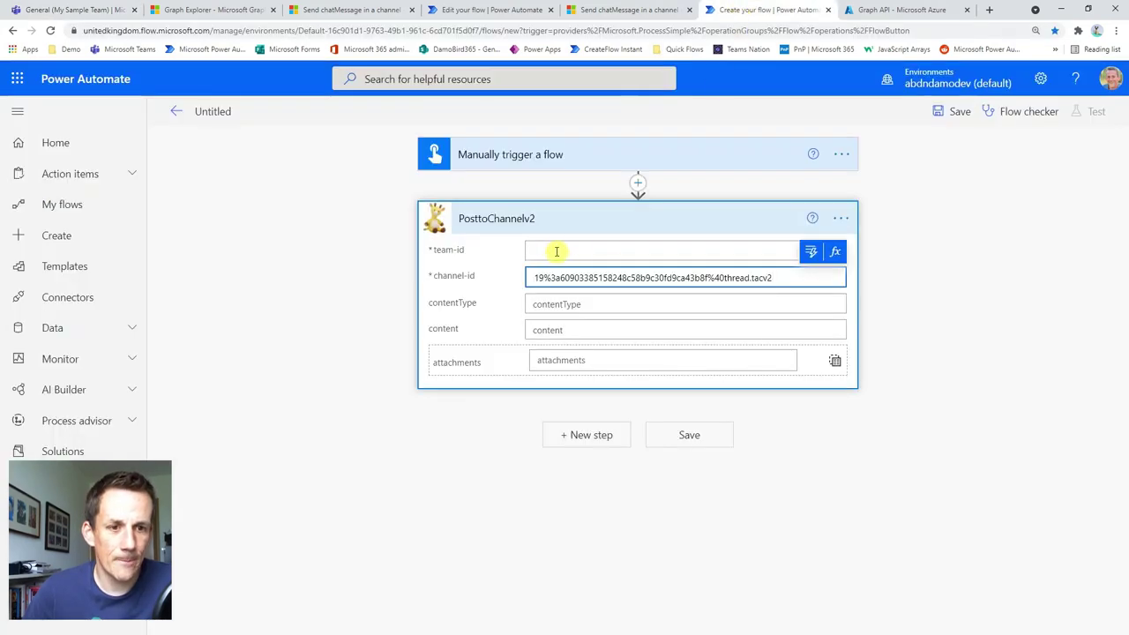
left_click(553, 250)
type("bb1c49ef-4dda-4f73-b2a4-33b521d1b0bc")
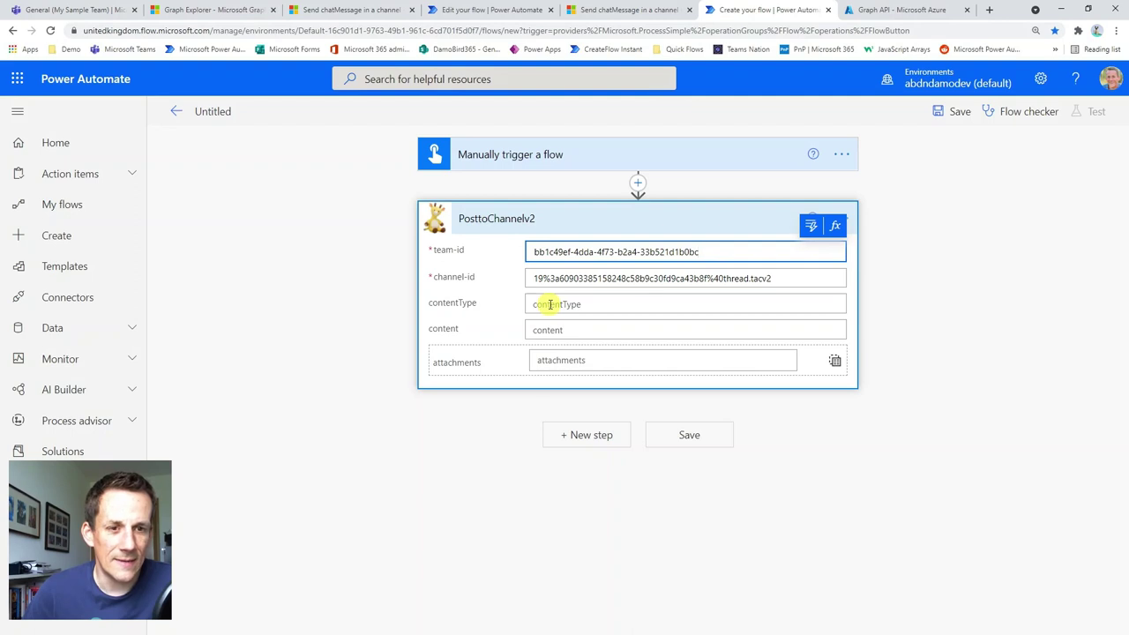
left_click(550, 304)
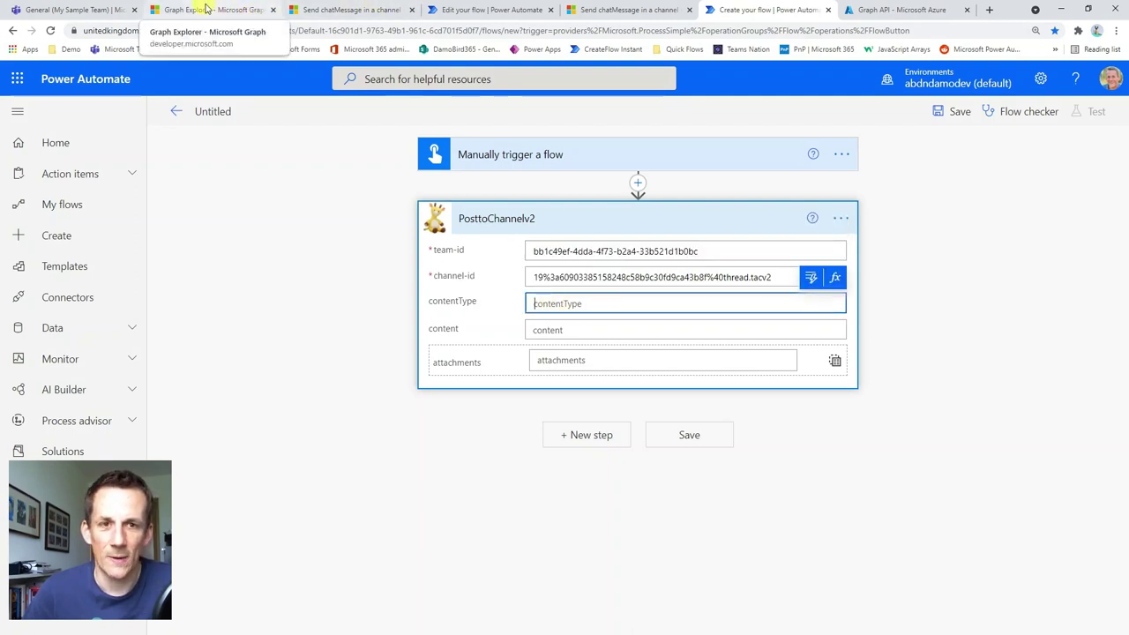
left_click(494, 10)
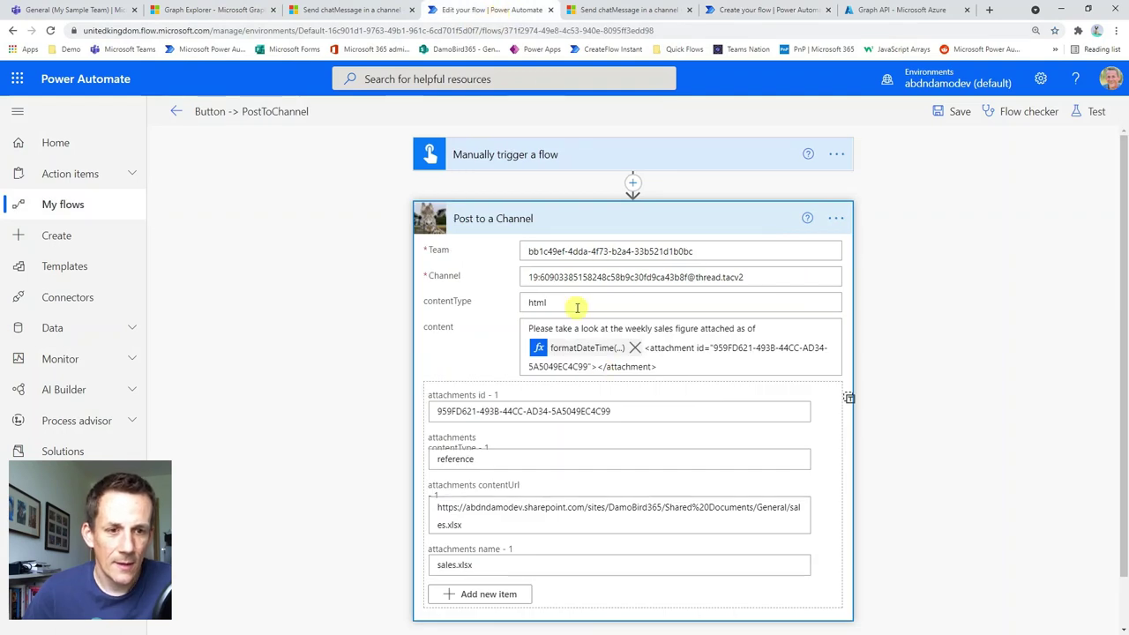
Copy the html content type from the old flow into the new step's contentType
double_click(641, 302)
key("ctrl+c")
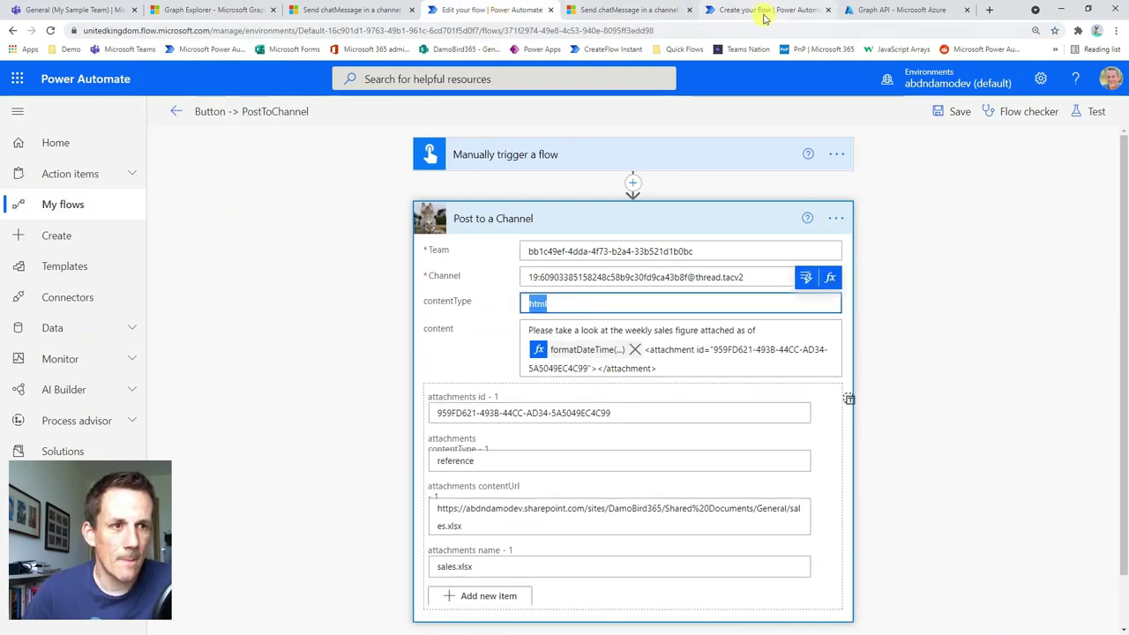
left_click(765, 10)
left_click(587, 303)
key("ctrl+v")
left_click(565, 328)
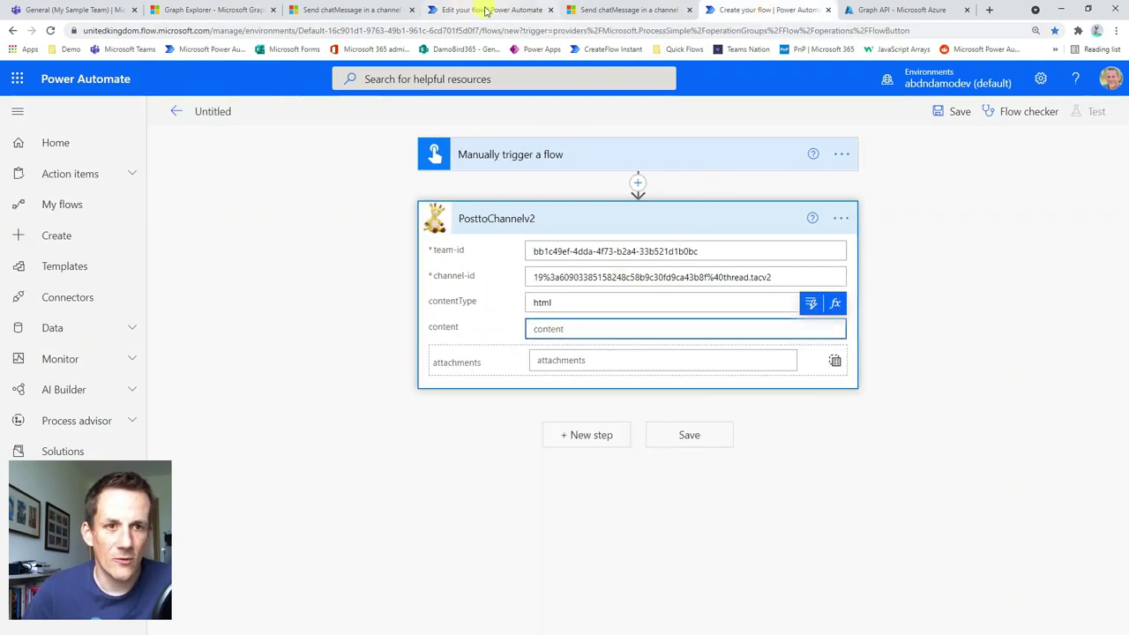
Copy the weekly sales message with its attachment tag into the content field
left_click(490, 10)
left_click_drag(670, 369, 585, 285)
key("ctrl+c")
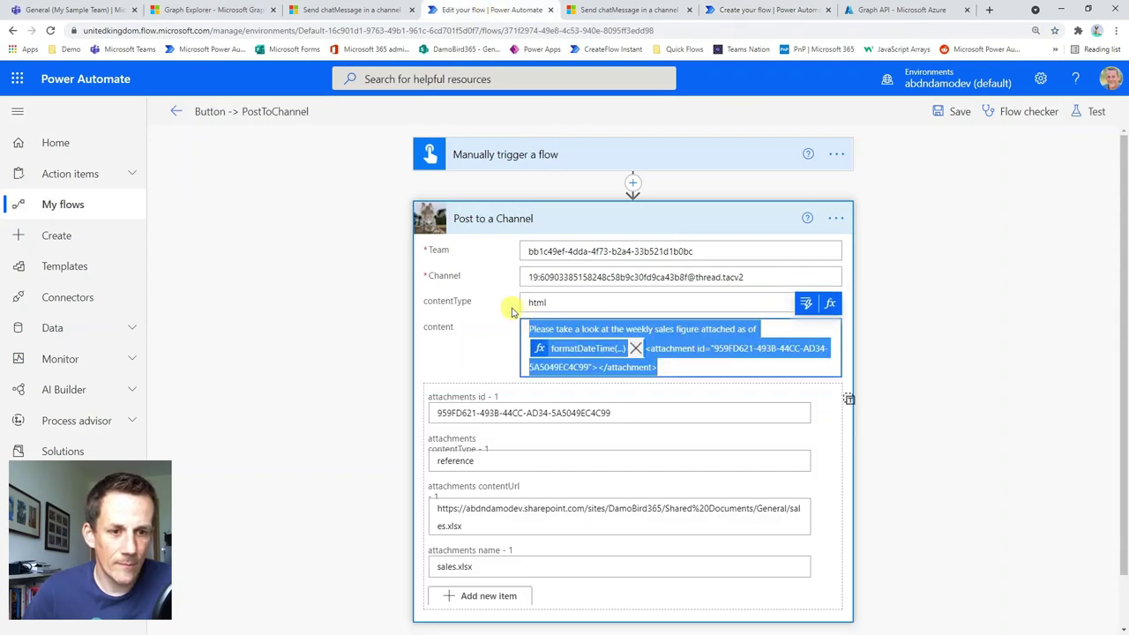
left_click(613, 13)
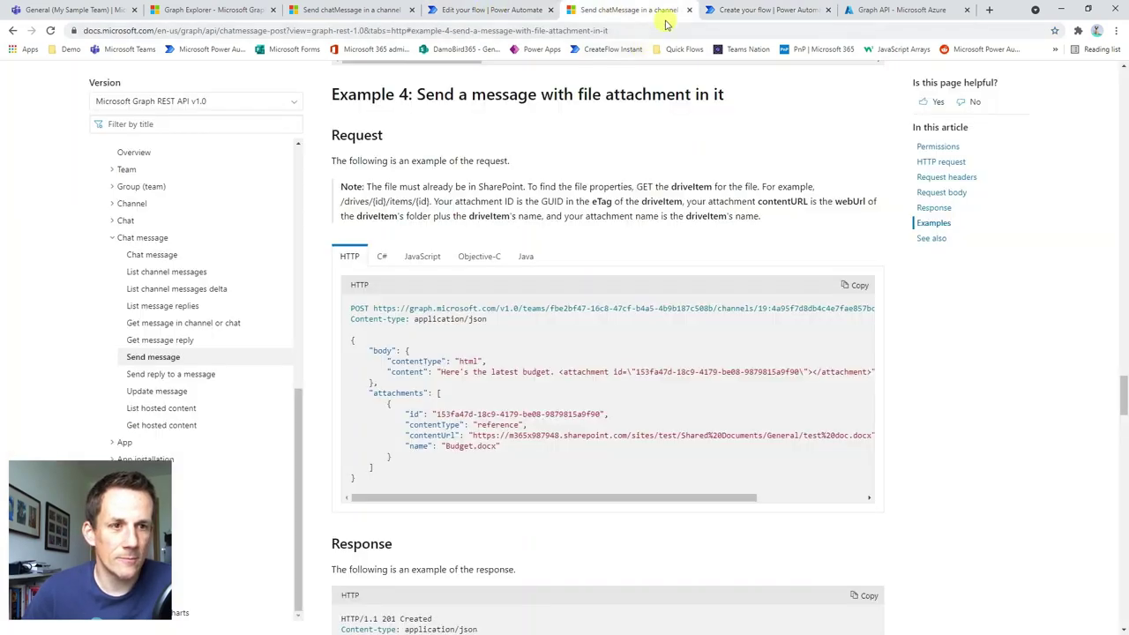
left_click(732, 10)
left_click(610, 327)
key("ctrl+v")
left_click(565, 398)
left_click(834, 399)
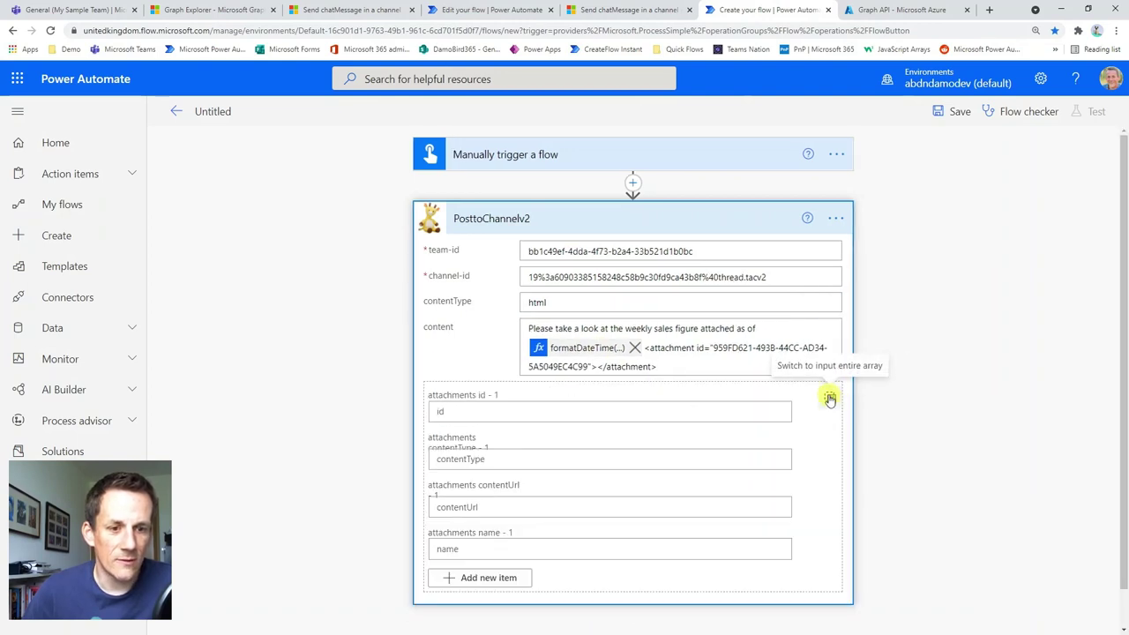
Paste the old flow's sales.xlsx attachments JSON array into attachments and save the flow
left_click(449, 9)
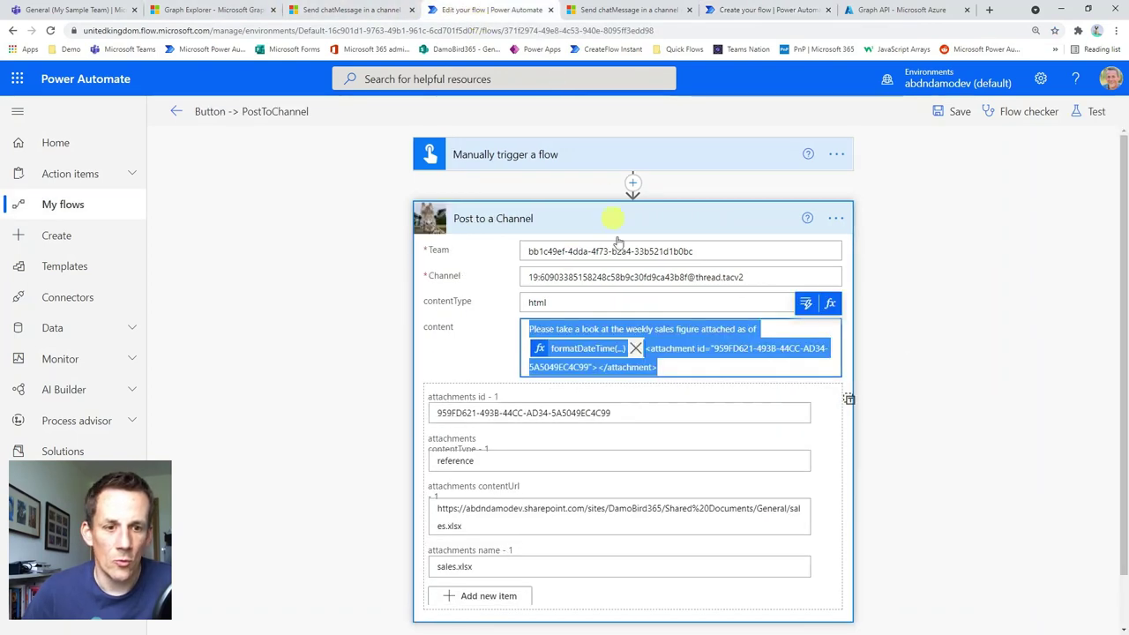
left_click(849, 404)
left_click_drag(548, 559, 497, 389)
key("ctrl+c")
left_click(765, 10)
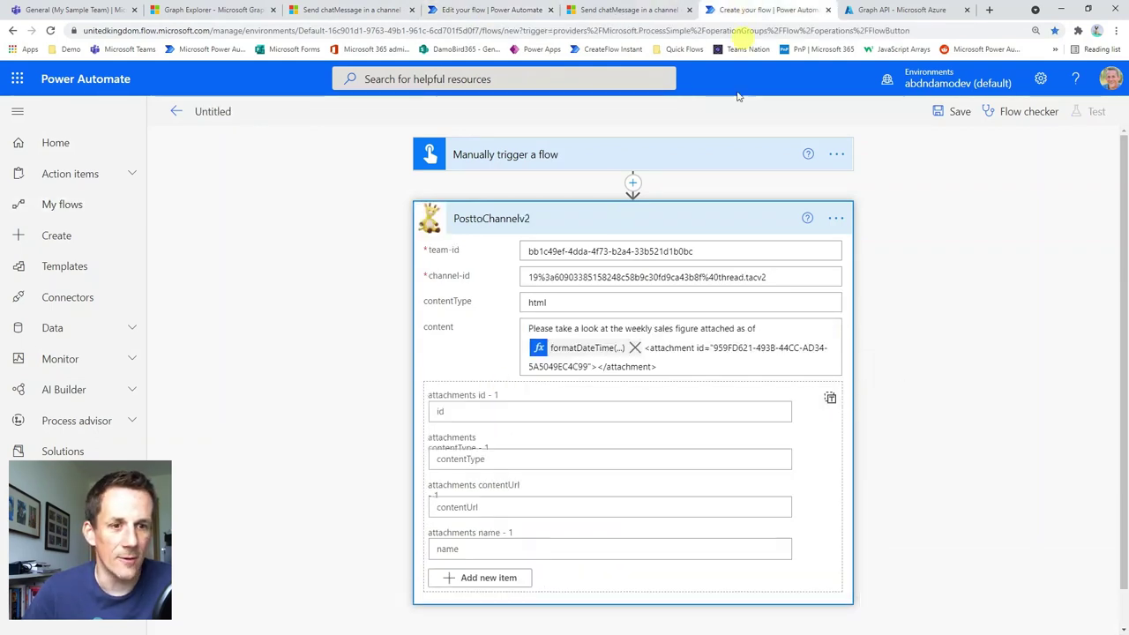
left_click(830, 397)
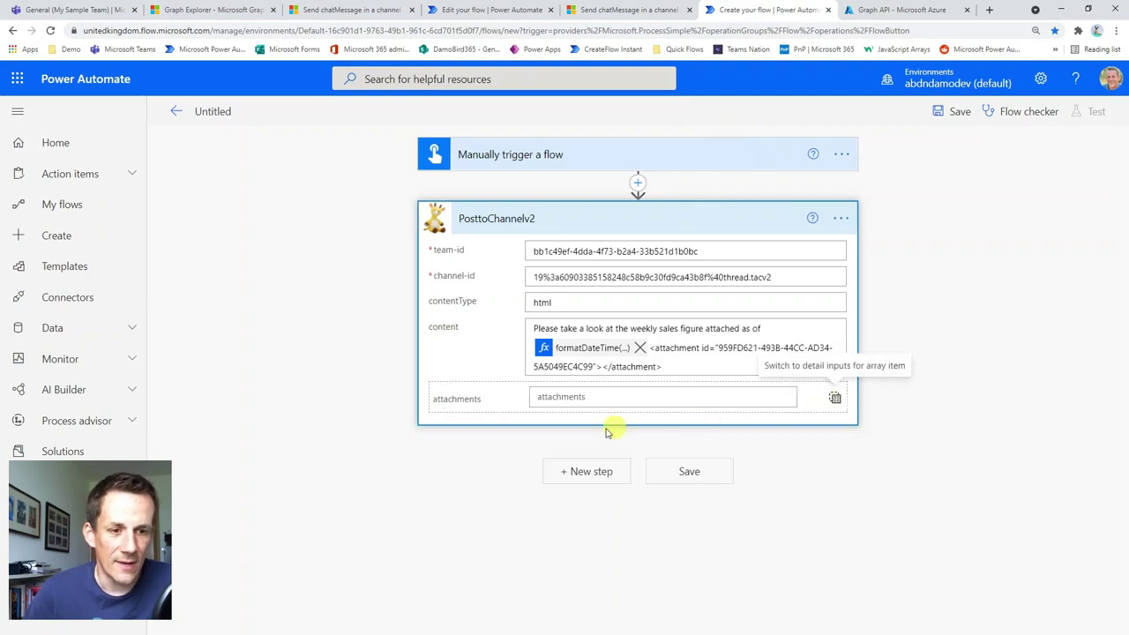
left_click(537, 396)
key("ctrl+v")
scroll(741, 547, "down", 1)
left_click(710, 599)
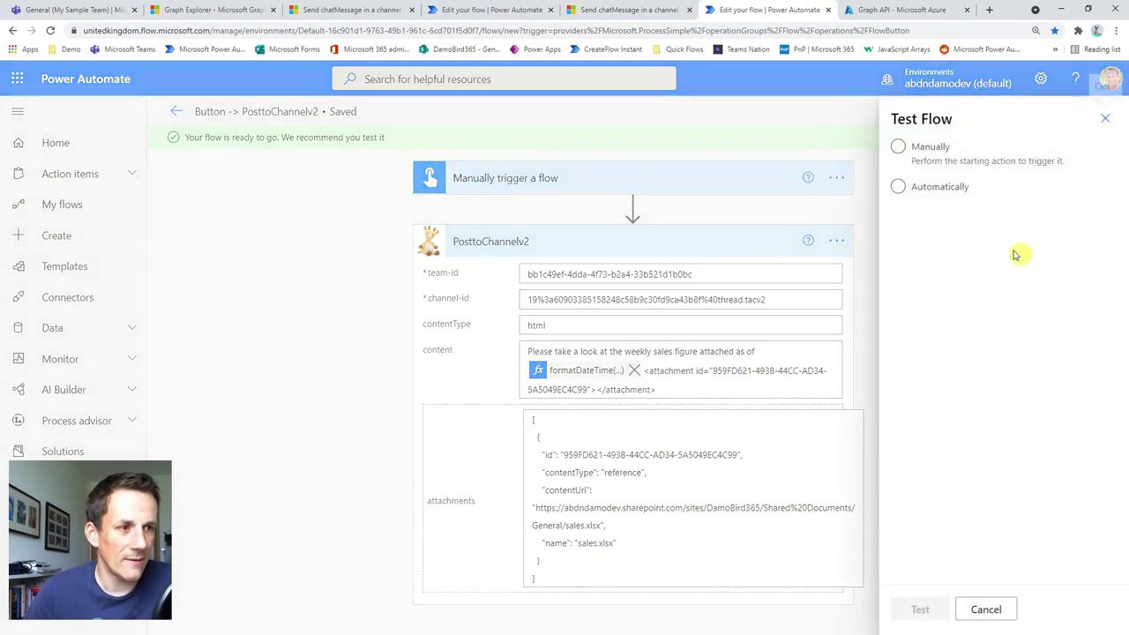
Run a manual test of the Button -> PosttoChannelv2 flow, then check the Teams General channel
left_click(897, 146)
left_click(917, 608)
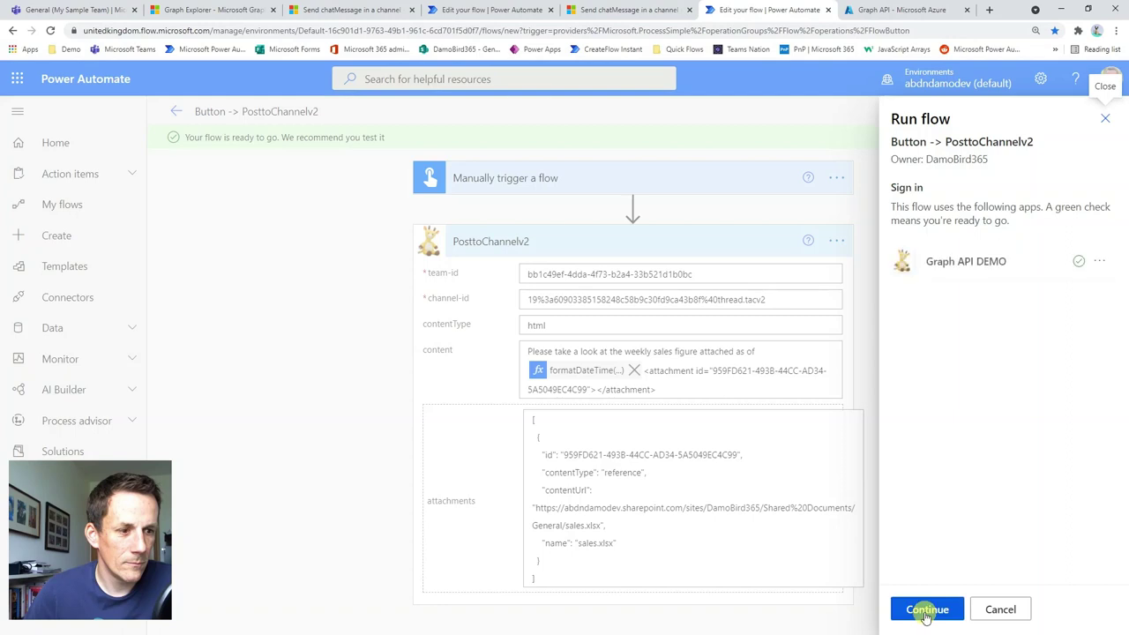
left_click(924, 609)
left_click(924, 609)
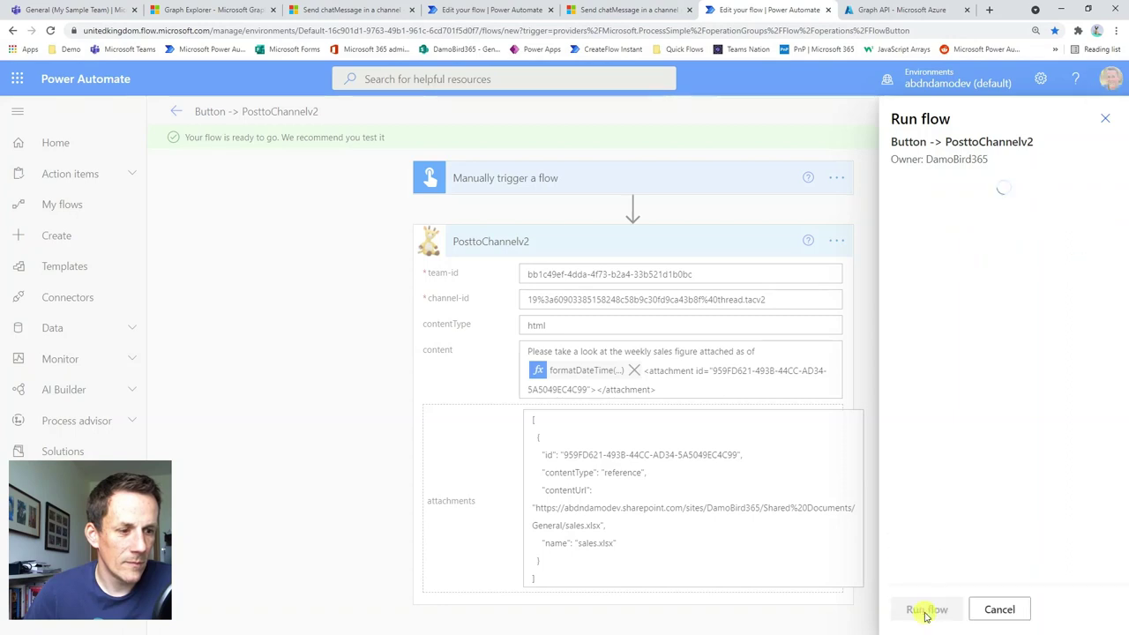
left_click(921, 609)
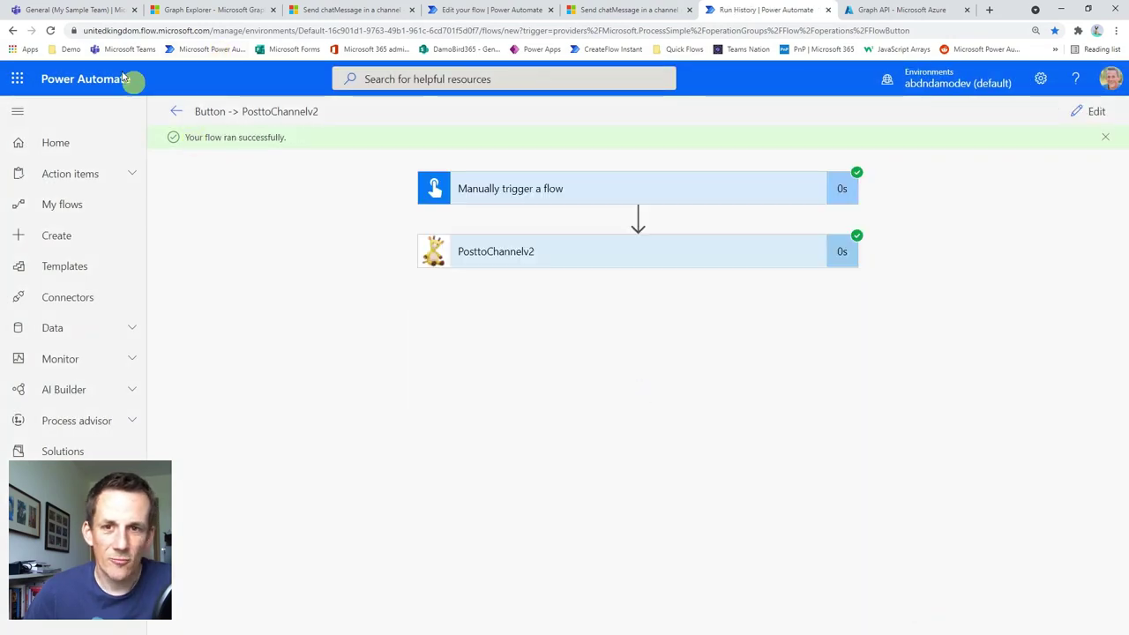
left_click(74, 9)
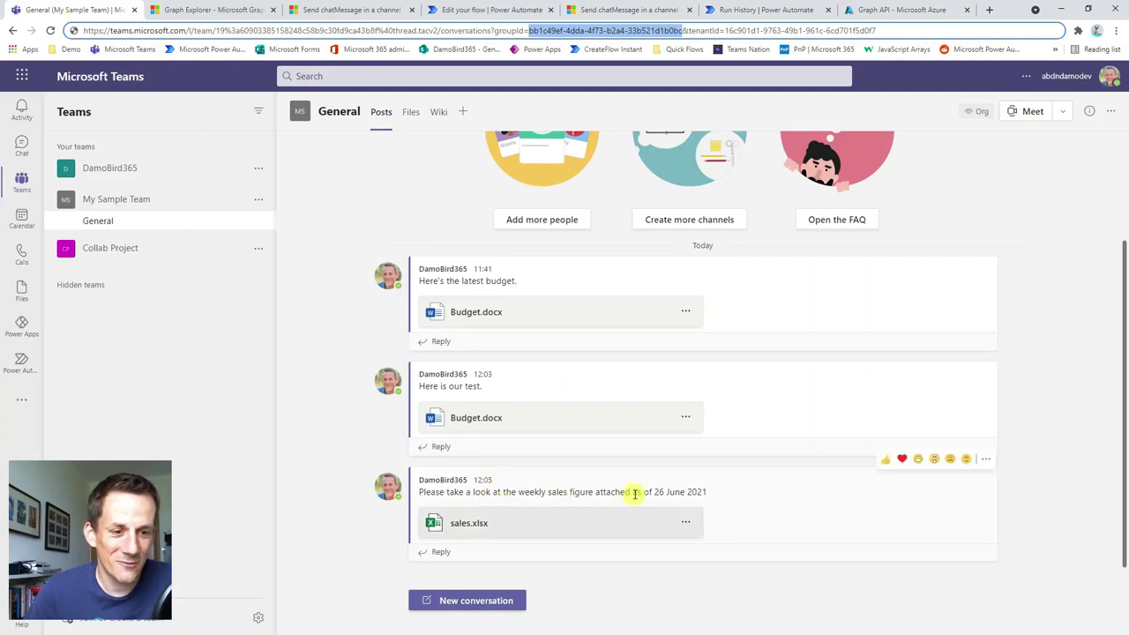
Open the sales.xlsx attachment from the newest General channel post in the XLSX viewer
left_click(475, 525)
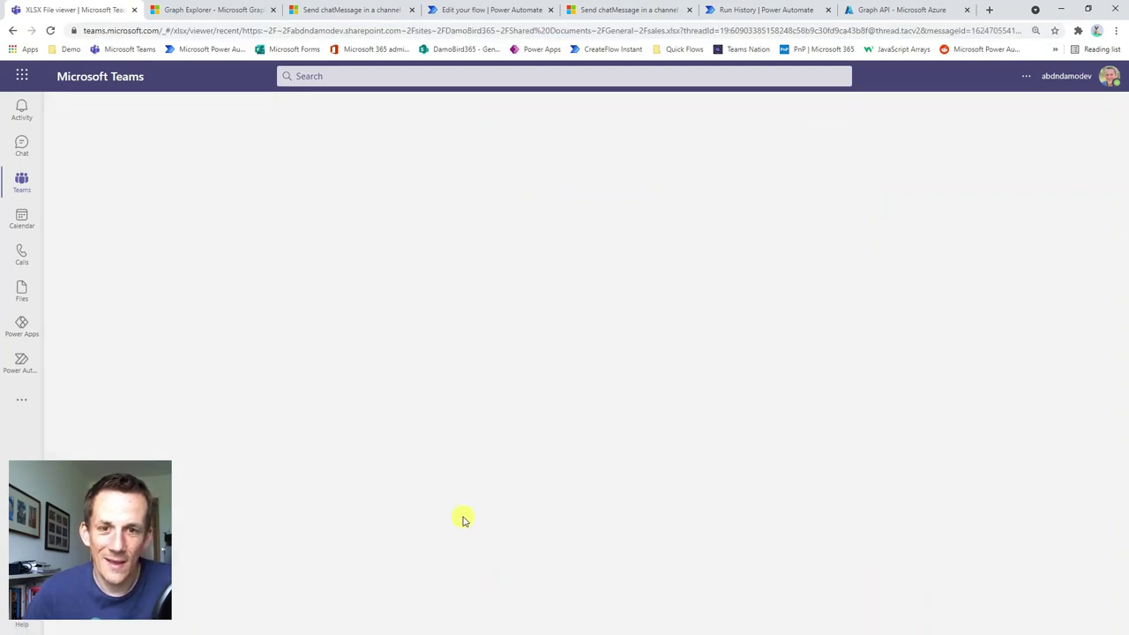